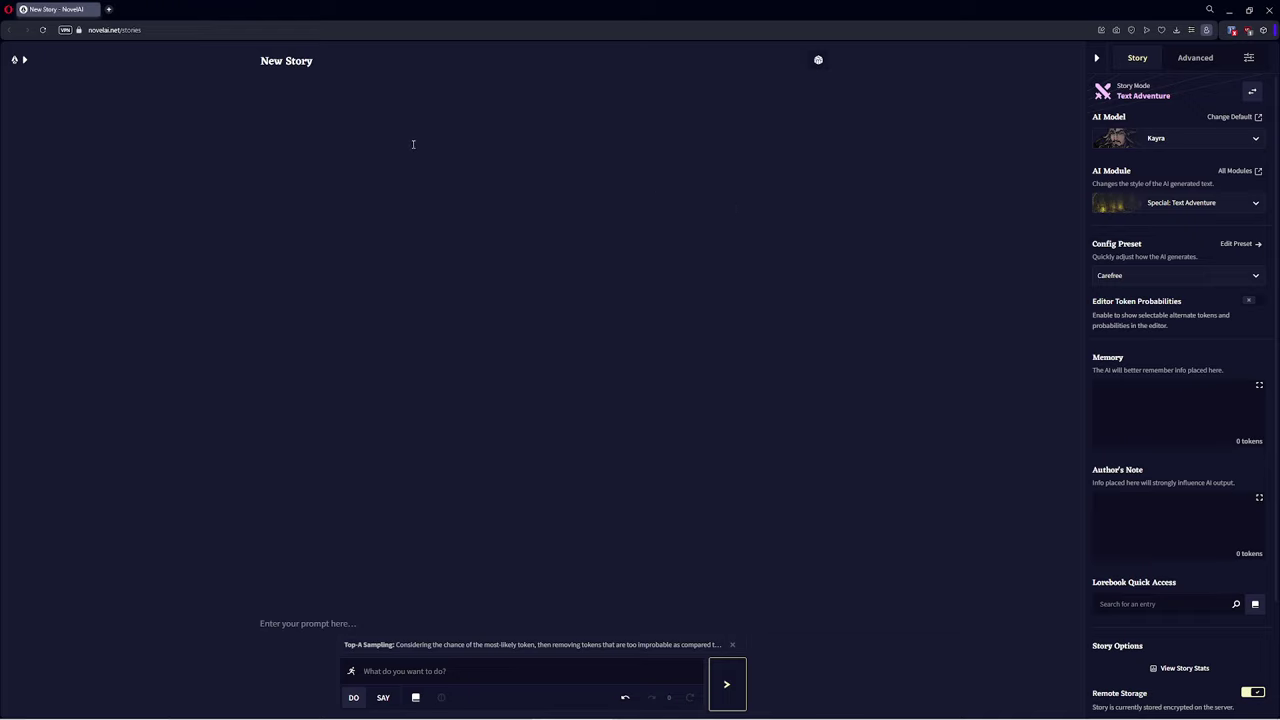
Step: Switch to Storyteller mode and type the header 'Title: The Haunted High School' with creepy, horror, thriller style
left_click(314, 115)
left_click(1252, 91)
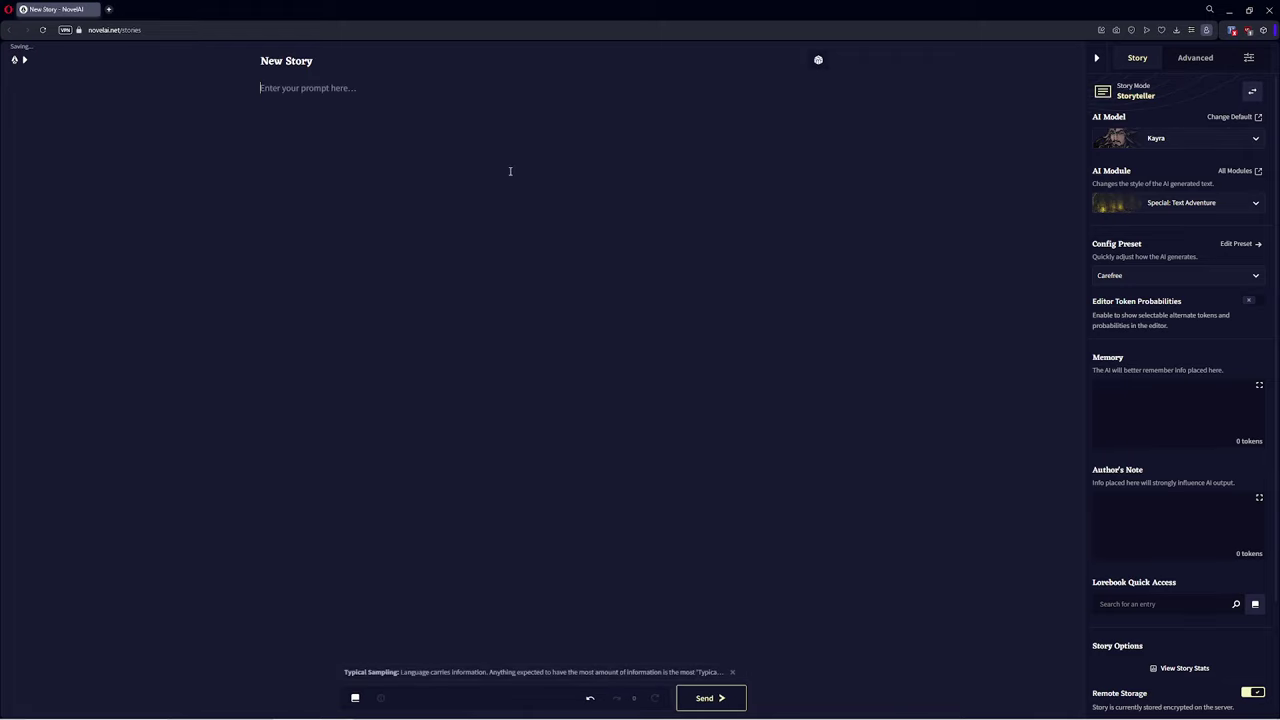
type("[ Title: The Haunted High SCHO")
key("BackSpace")
key("BackSpace")
key("BackSpace")
type("chool; style:")
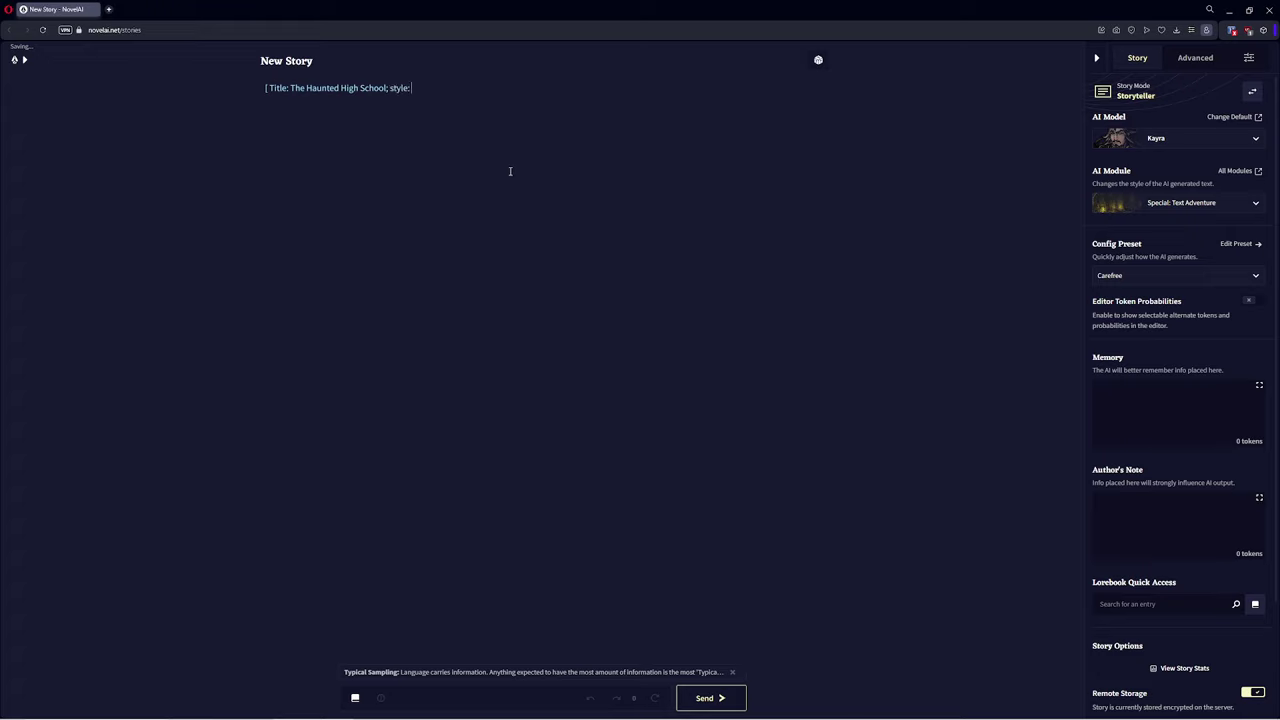
type(" creepy, horror, thriller, verbose descriptions")
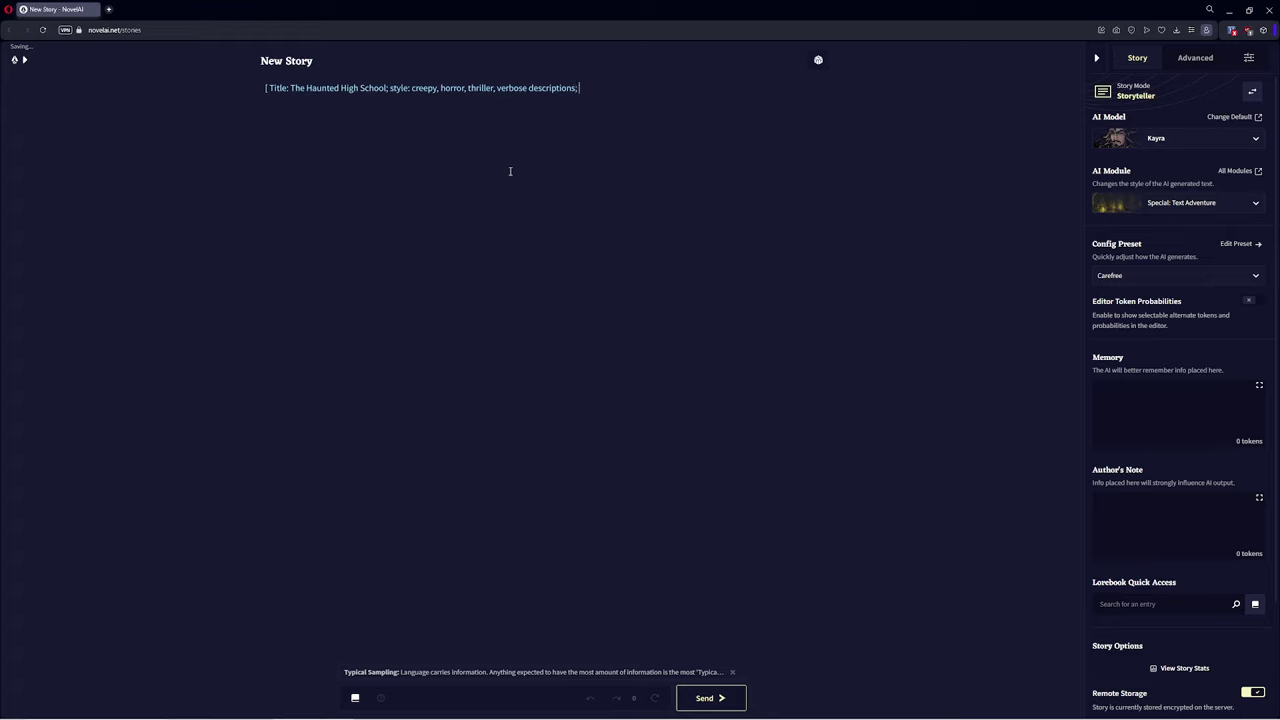
type("; tags")
Step: Capitalise 'Style' and finish the header with tags Ghost student, mystery, sleuth, noir
left_click(390, 88)
key("Delete")
type("S")
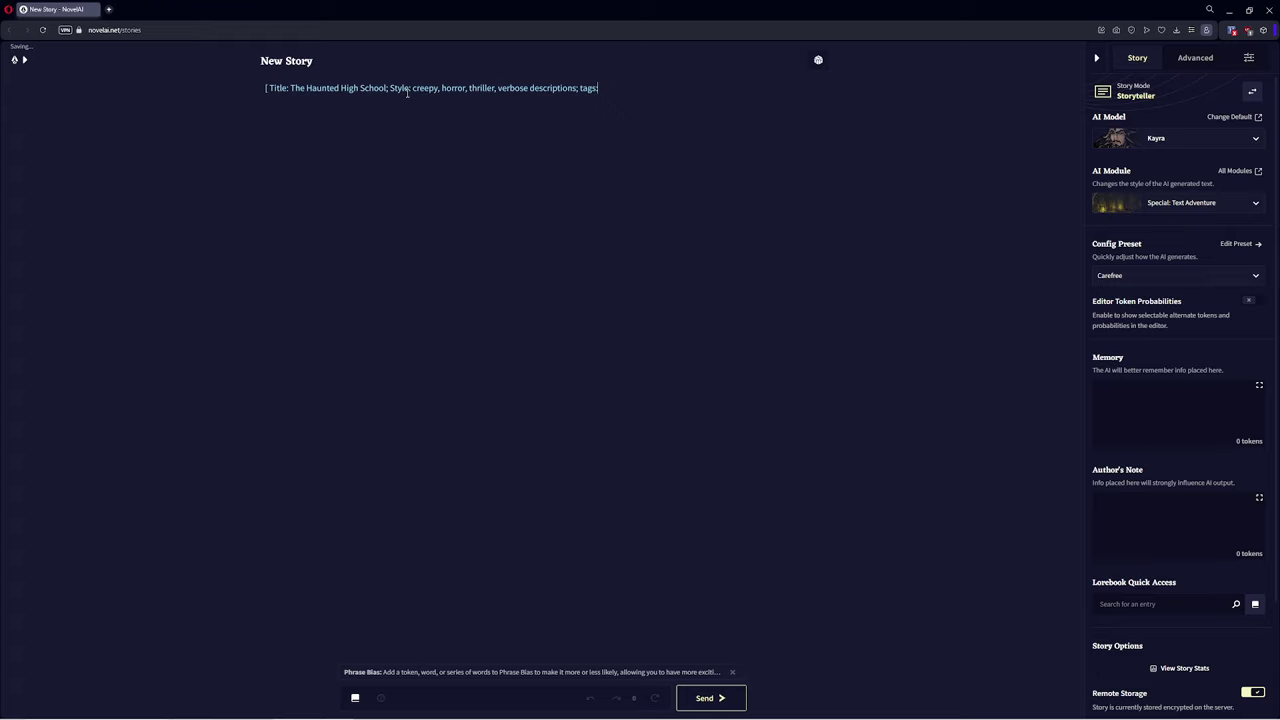
type(":")
key("BackSpace")
type("Ghost student, mystery,")
type("sleuth,")
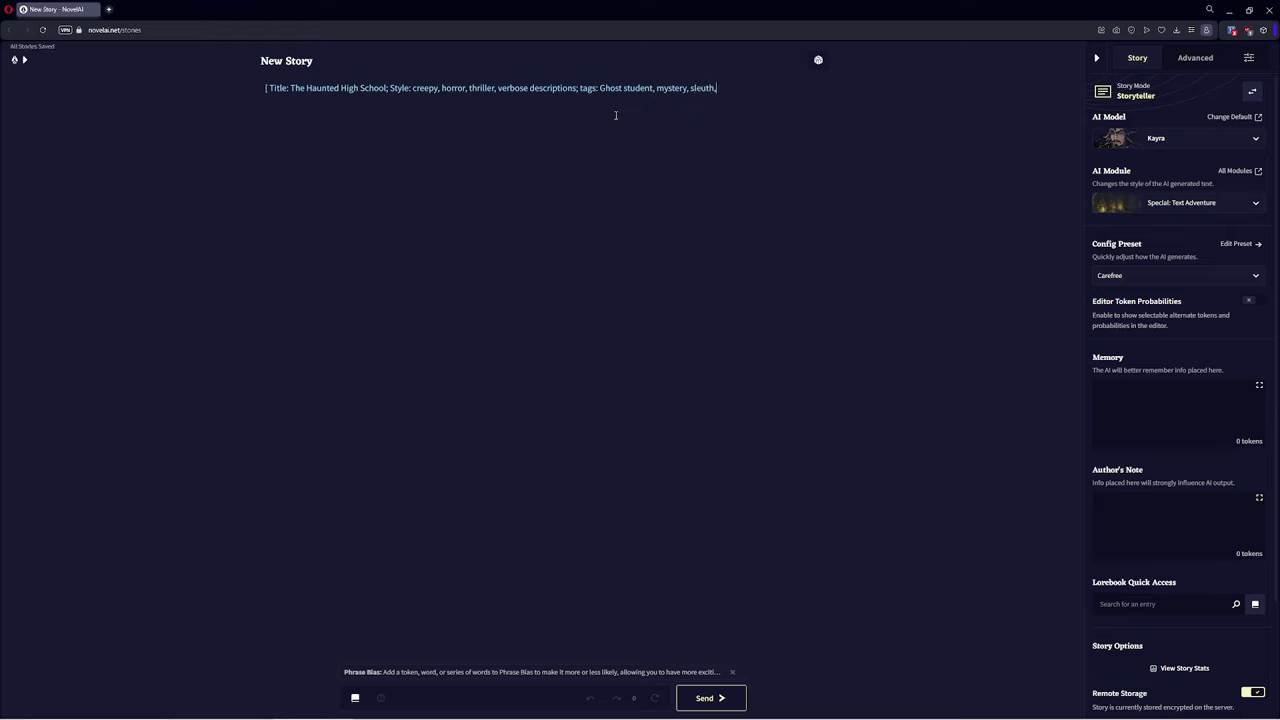
type(" noir; ]")
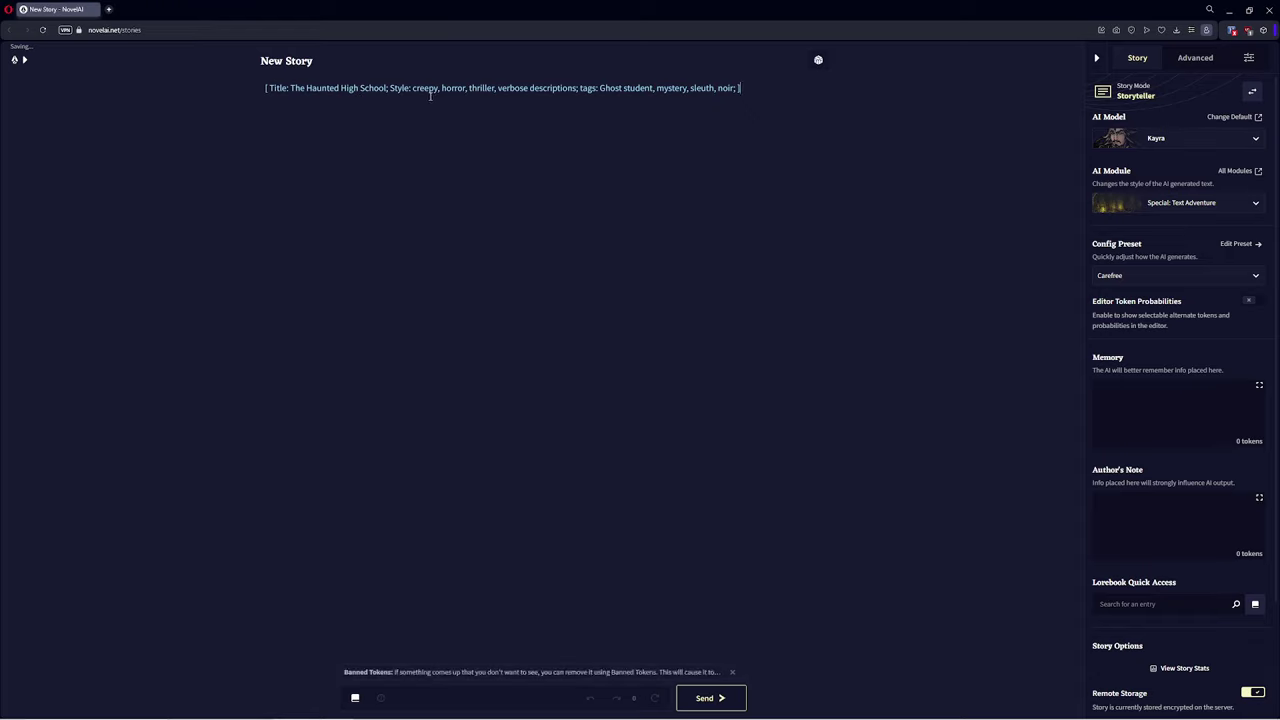
Step: Cut the title, style and tags header from the story and paste it into Memory
left_click_drag(741, 88, 229, 86)
key("ctrl+c")
key("BackSpace")
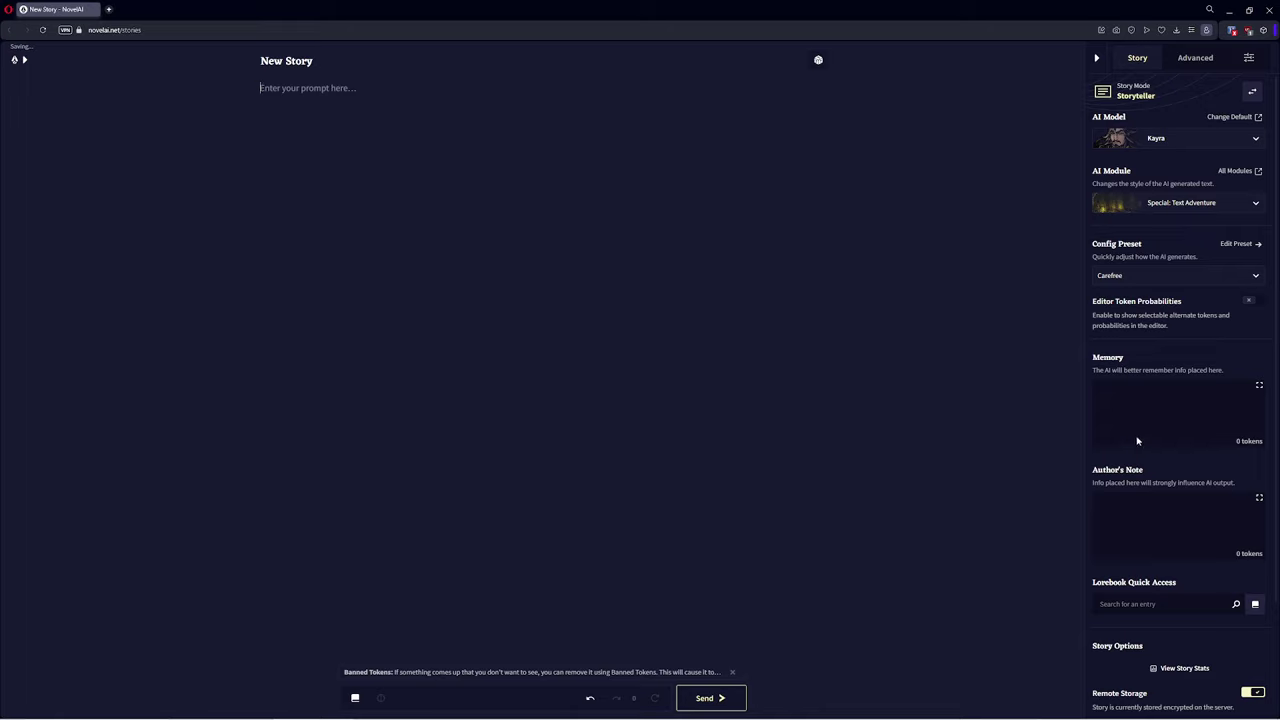
left_click(1140, 444)
key("ctrl+v")
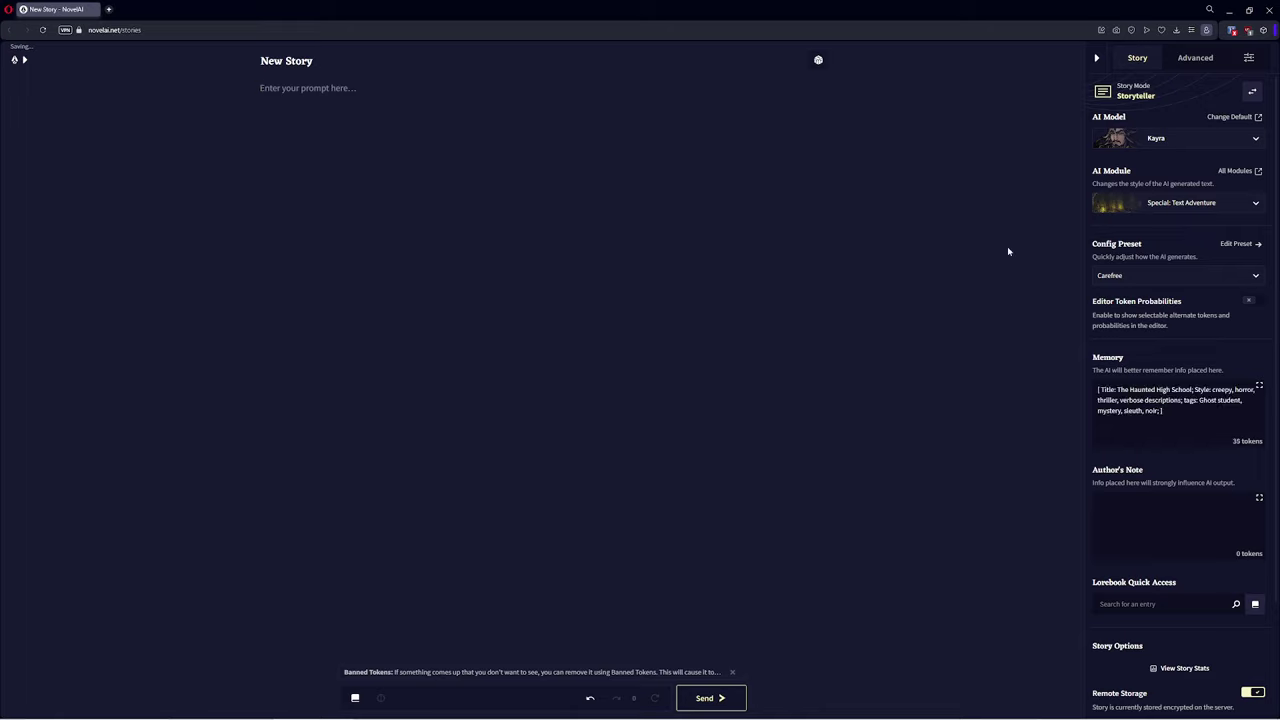
Step: Inspect the Current Context and enable Ensure Completion After Start in Advanced settings
left_click(1188, 64)
left_click(1236, 138)
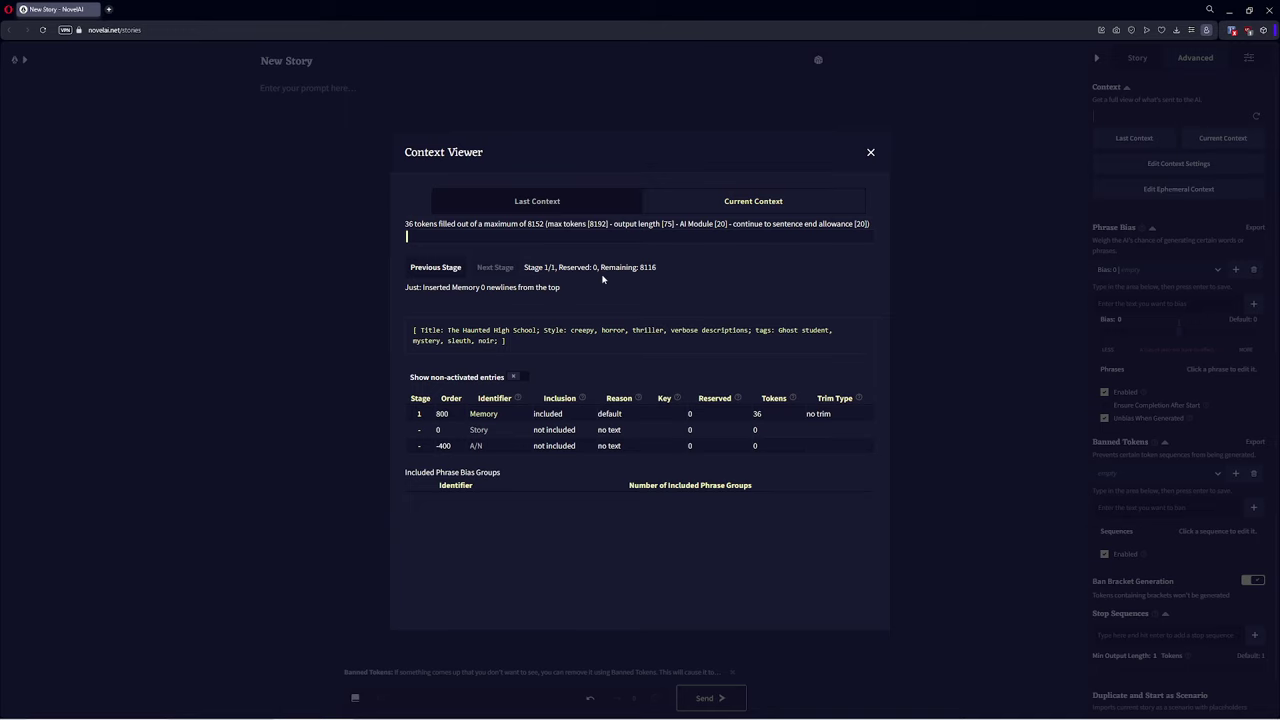
left_click(871, 153)
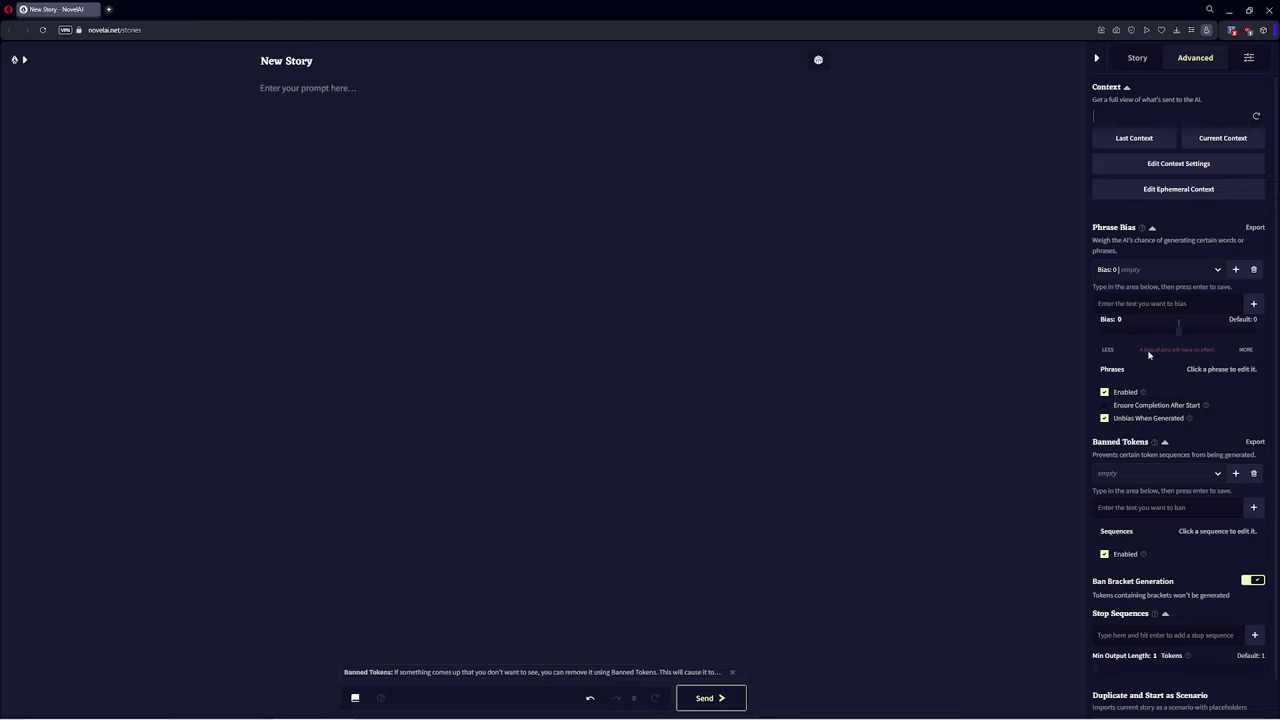
left_click(1110, 408)
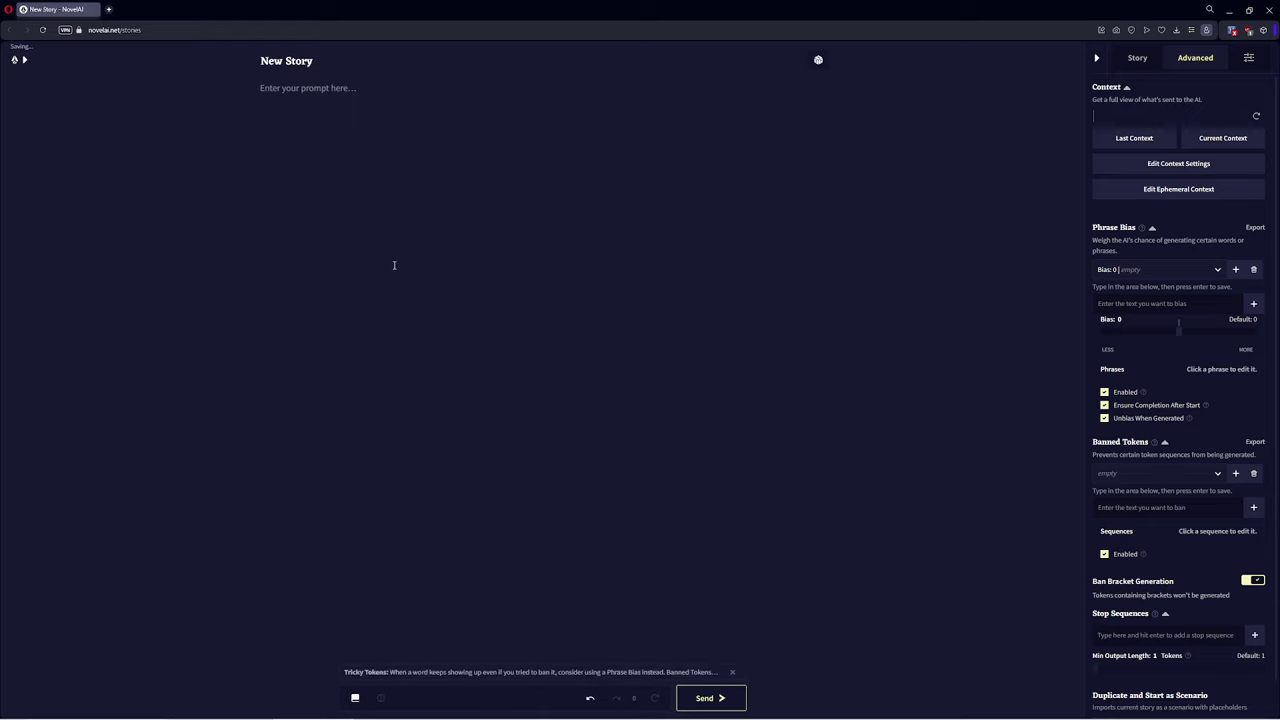
left_click(1130, 58)
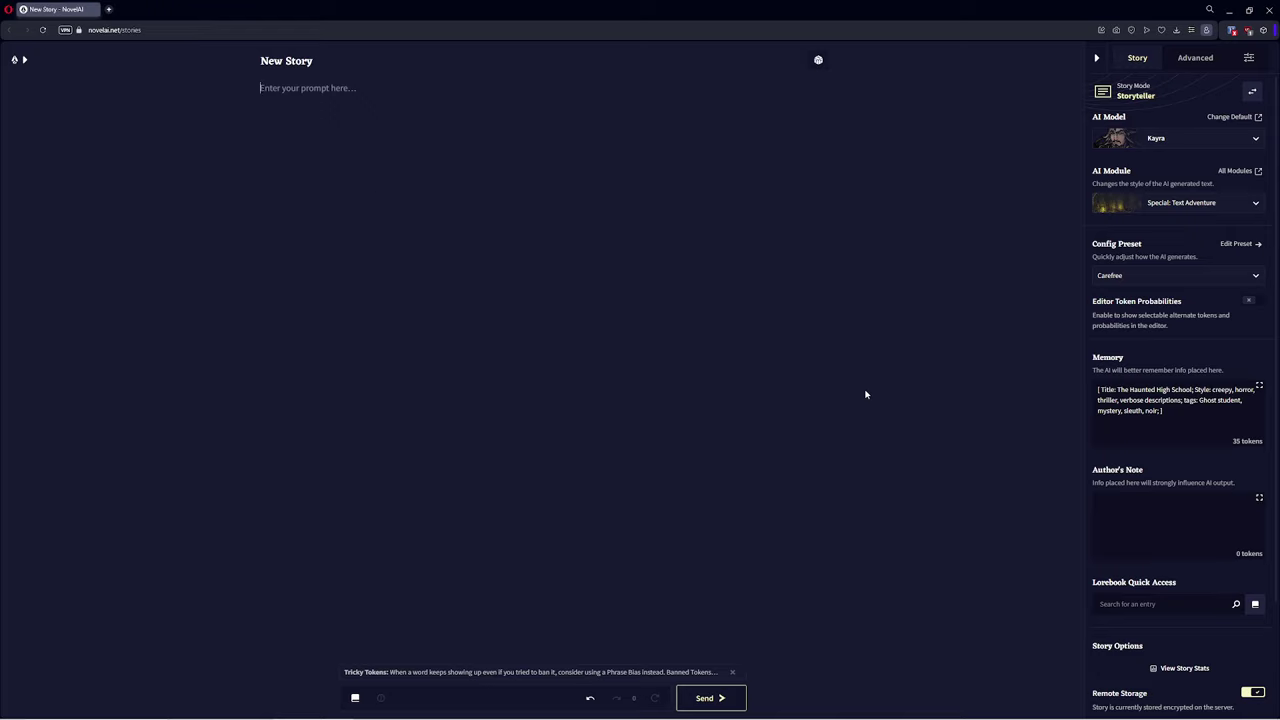
Step: Return to Text Adventure mode, generate the opening, and bring up ChatGPT's drafted room prompt
left_click(1252, 91)
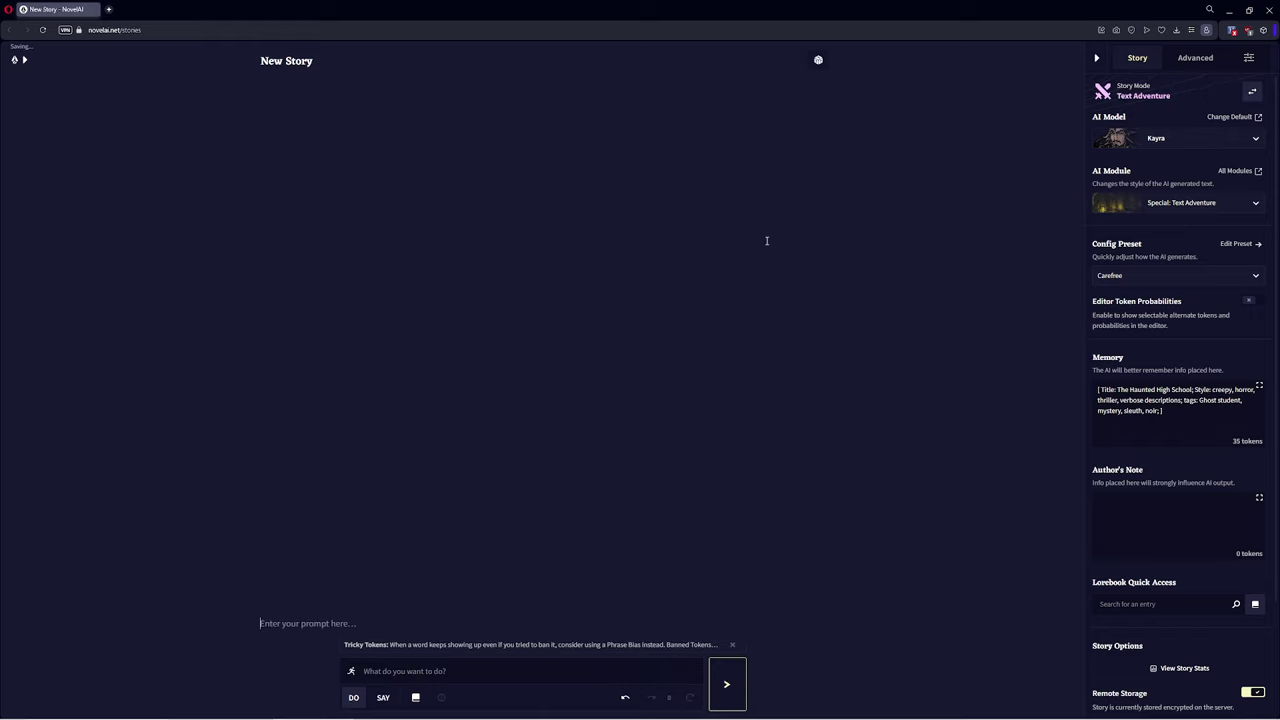
key("ctrl+Return")
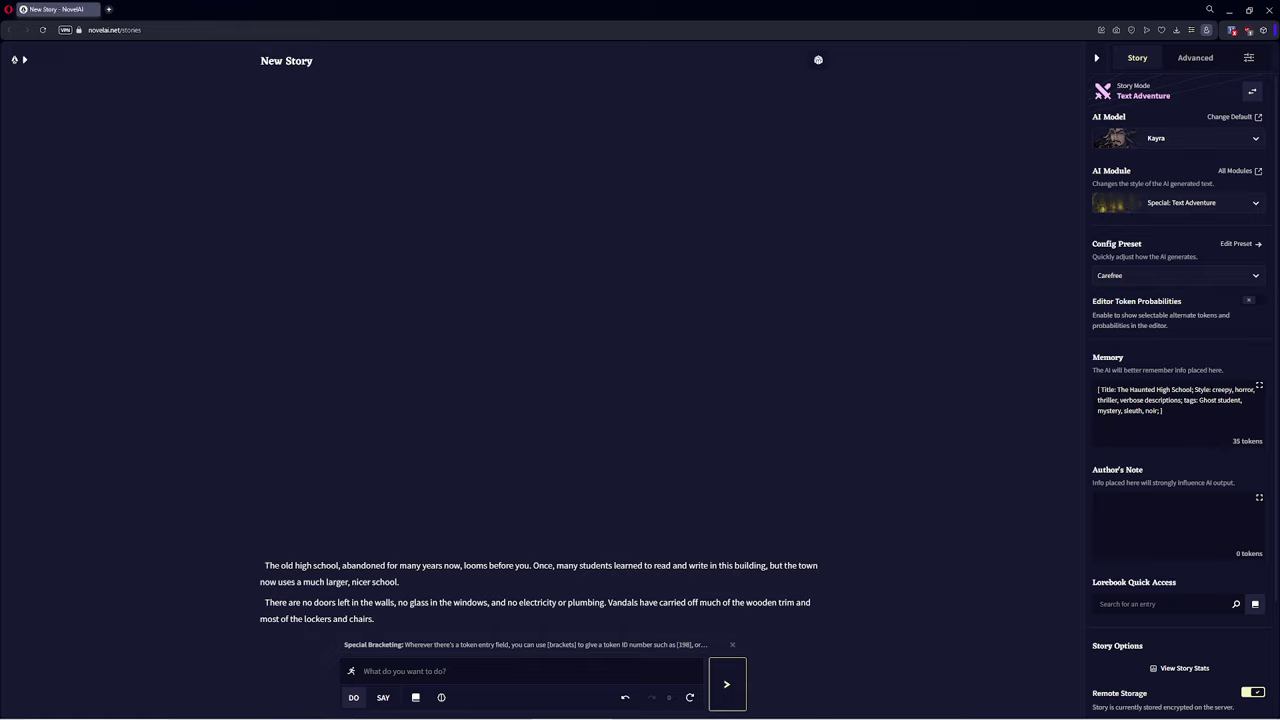
left_click(394, 718)
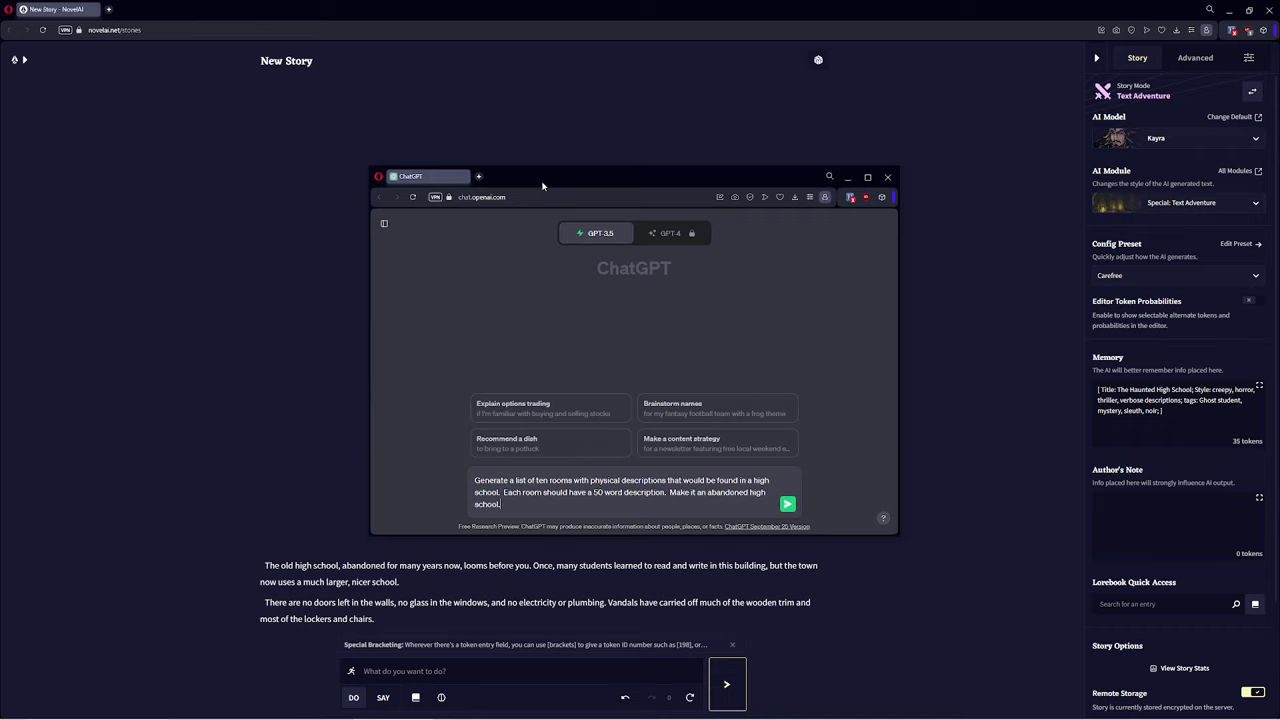
Step: Send ChatGPT the request for ten 50-word room descriptions and scroll through its reply
left_click(787, 504)
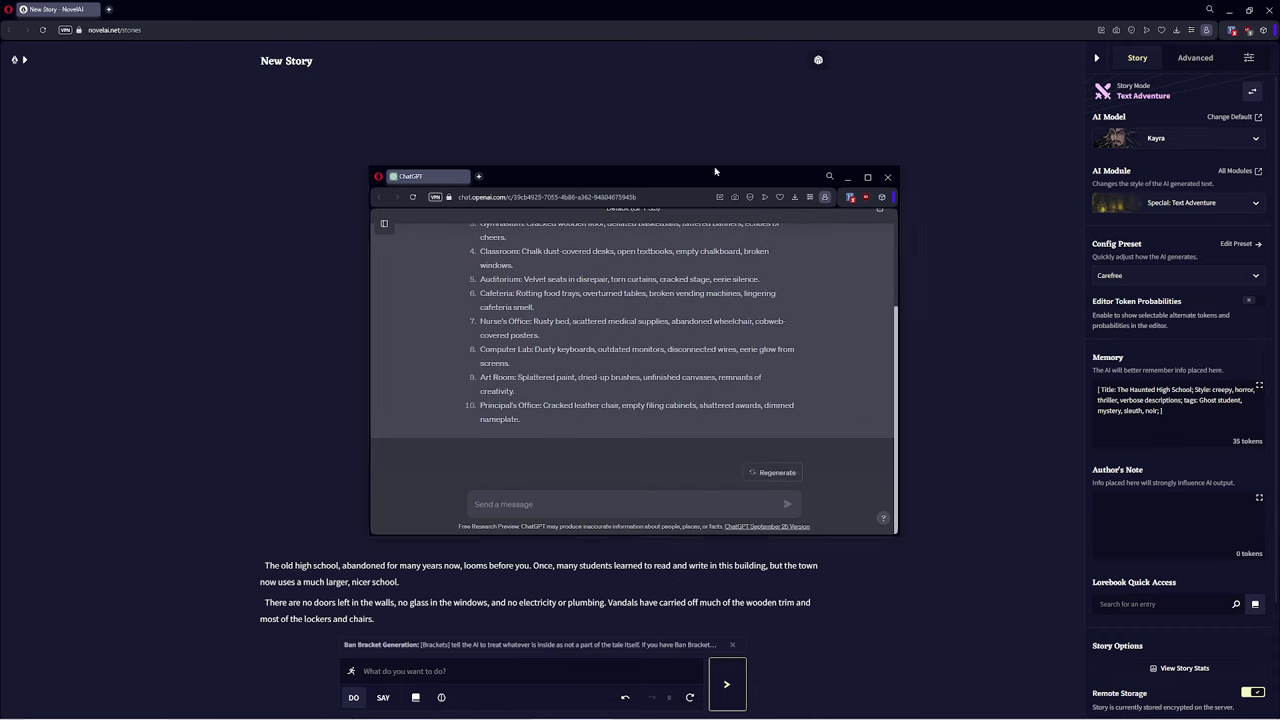
scroll(578, 318, "up", 2)
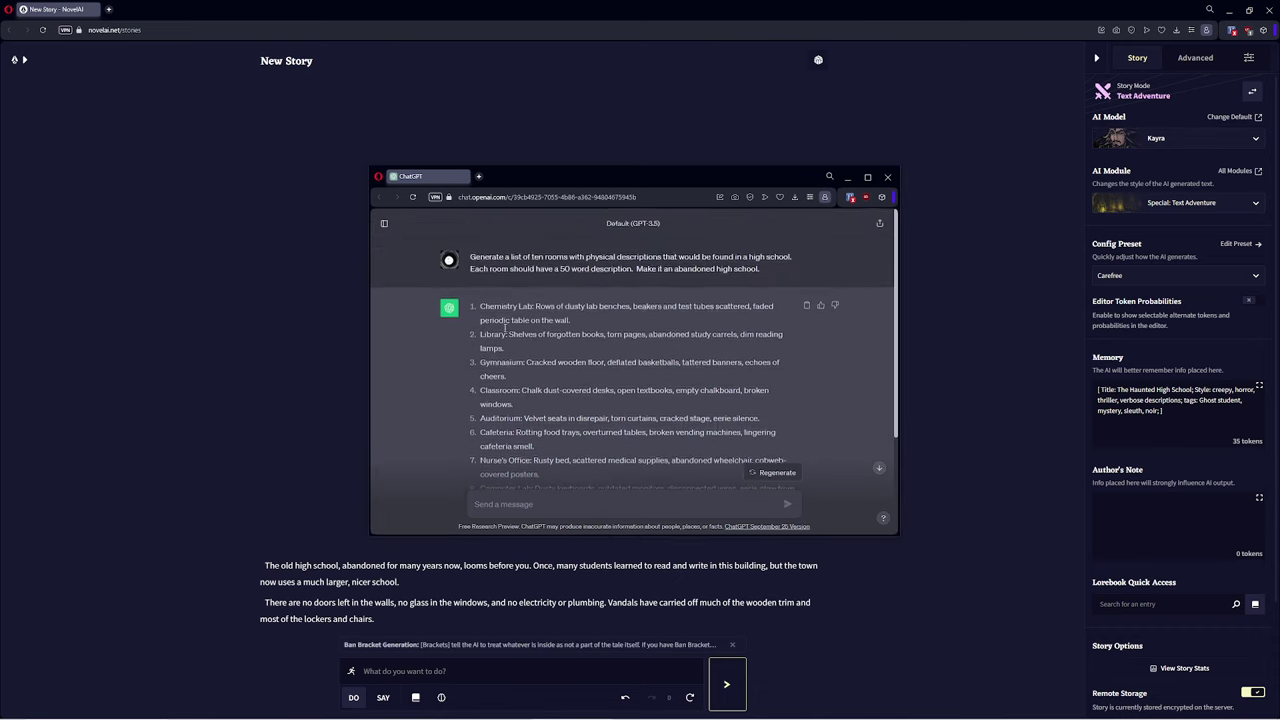
scroll(600, 455, "down", 2)
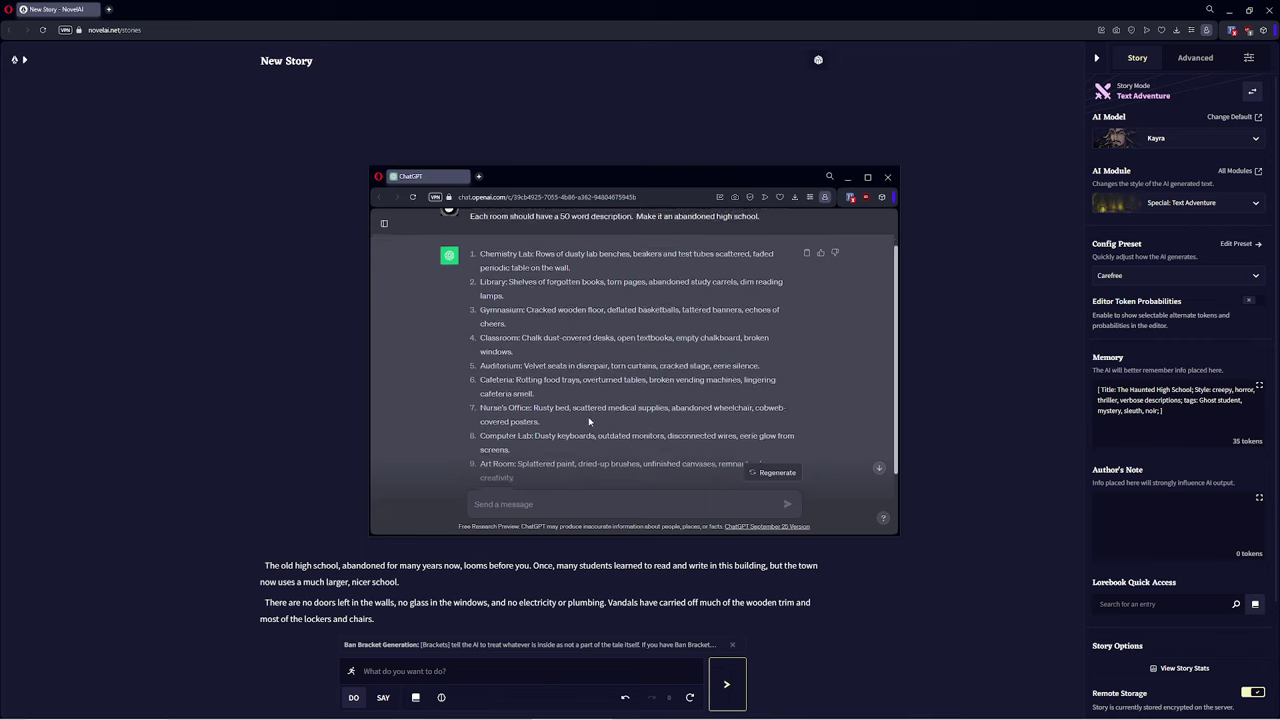
scroll(568, 391, "up", 1)
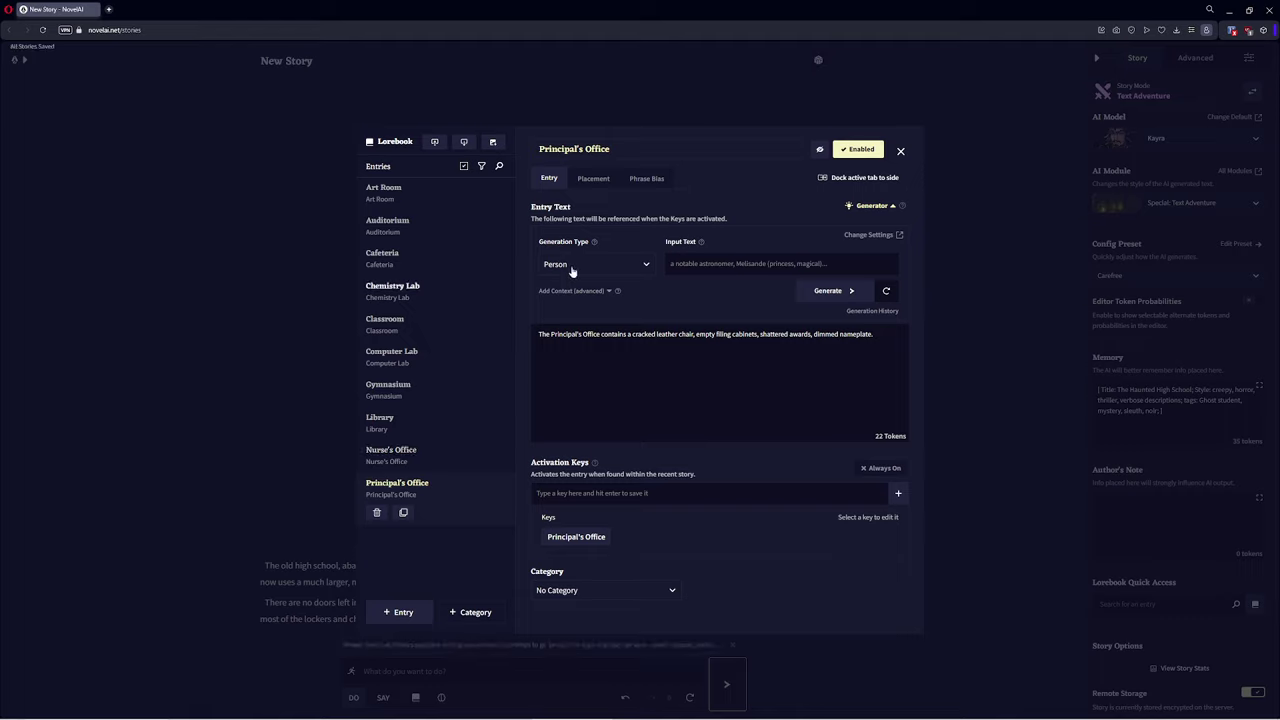
Step: Append 'There is a strange coldness in the air here.' to the Computer Lab entry, then close the Lorebook
left_click(431, 196)
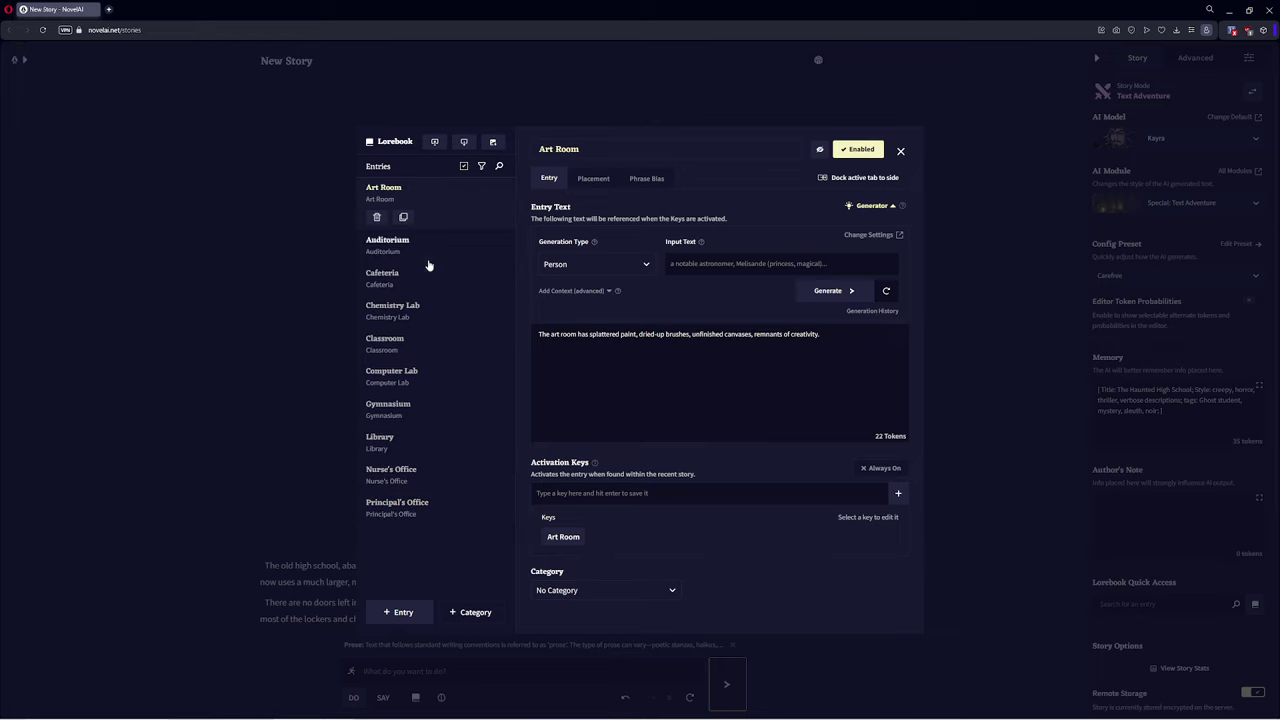
left_click(430, 272)
left_click(431, 350)
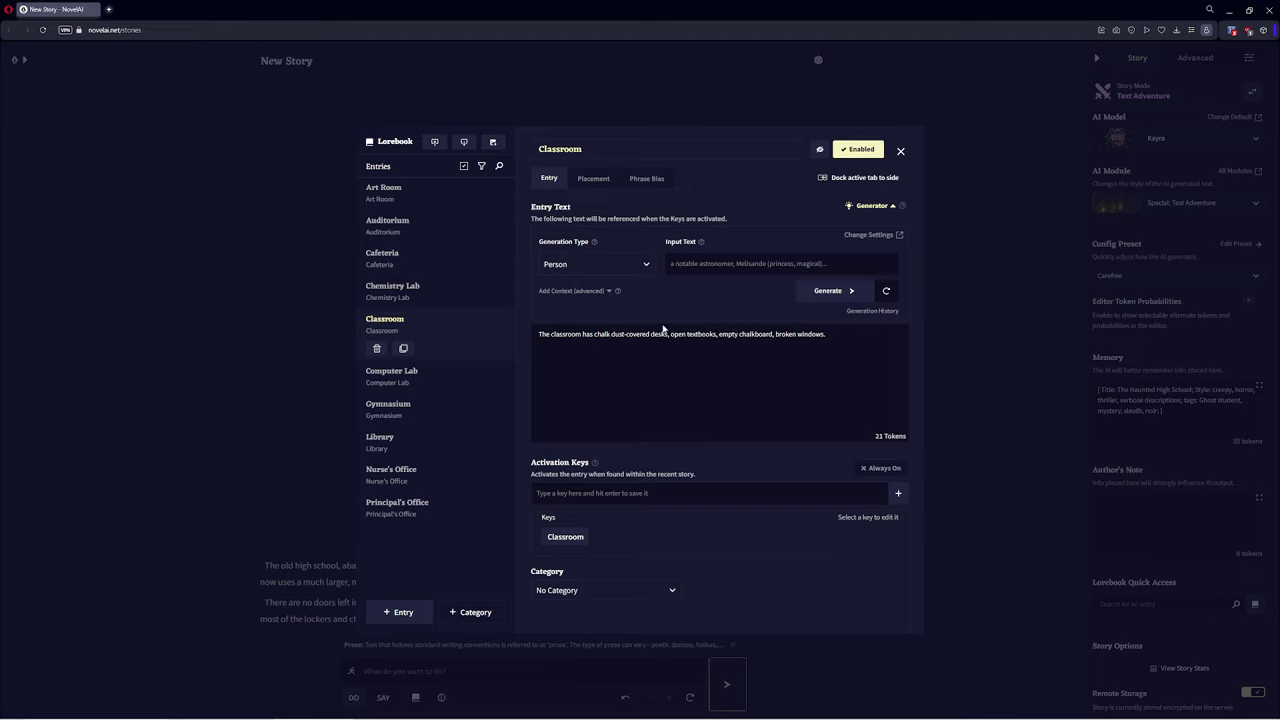
left_click(457, 377)
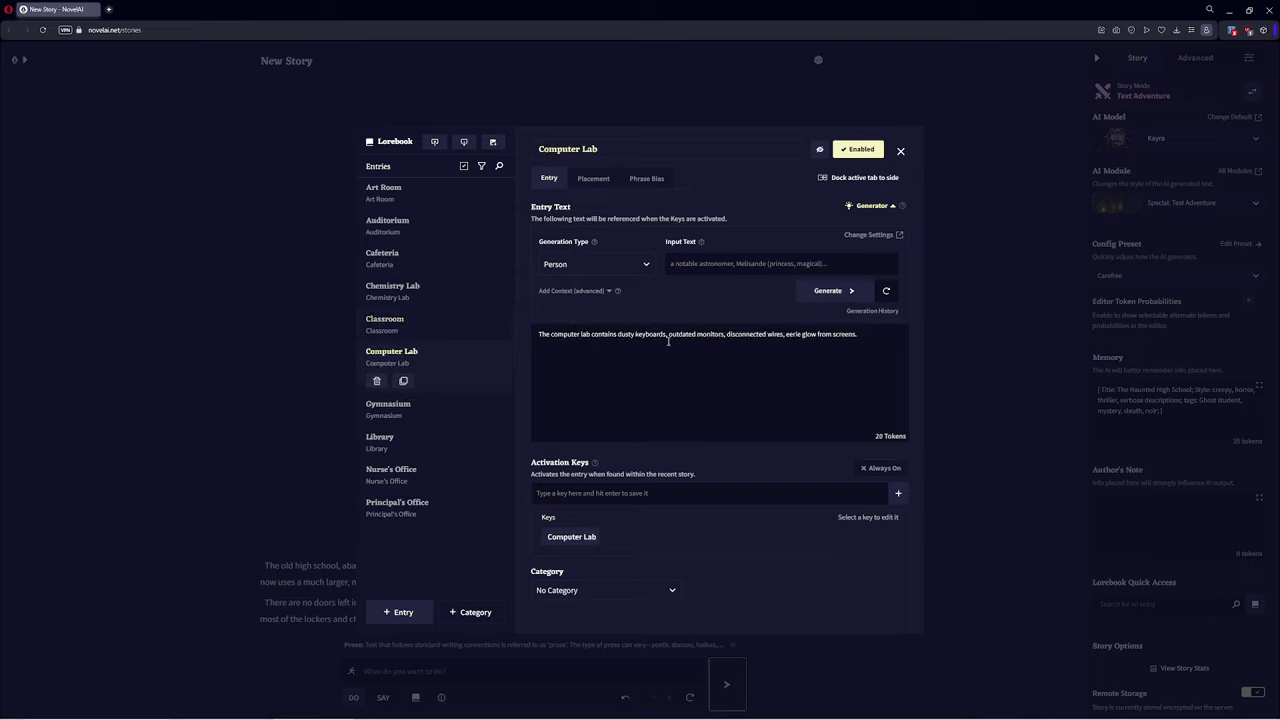
type(".  There is a strange coldness in the air here.")
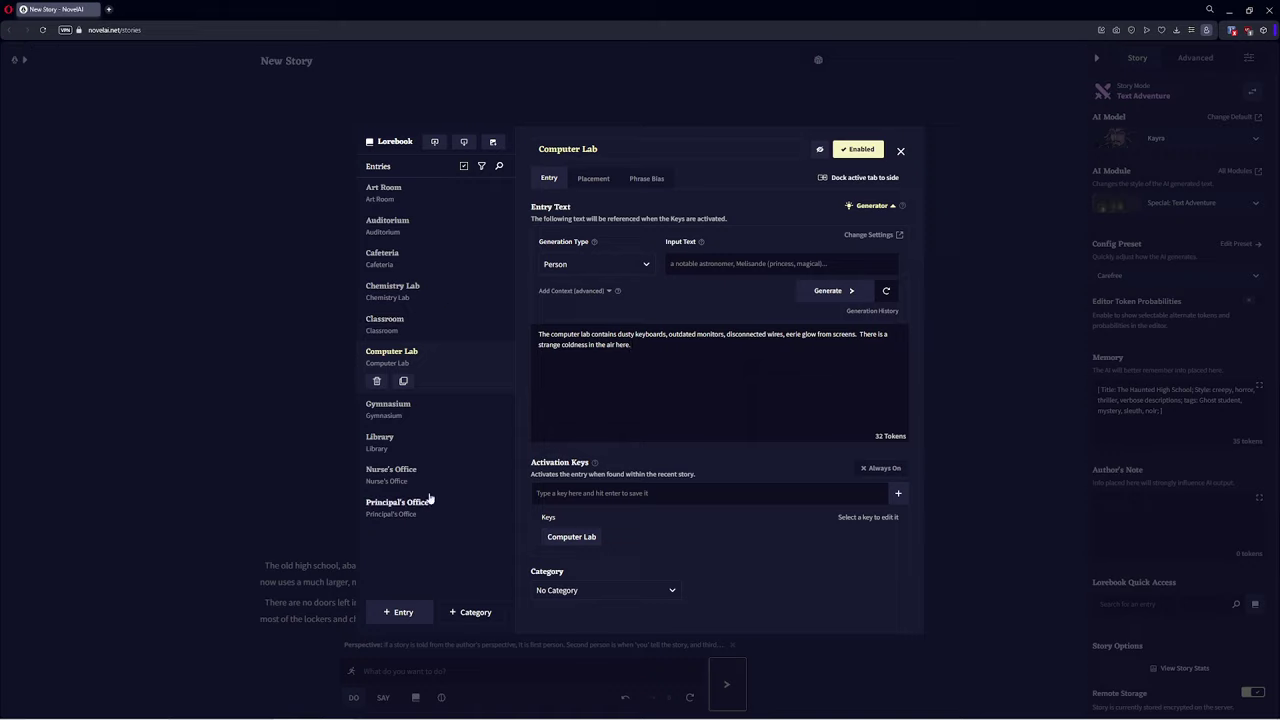
left_click(408, 195)
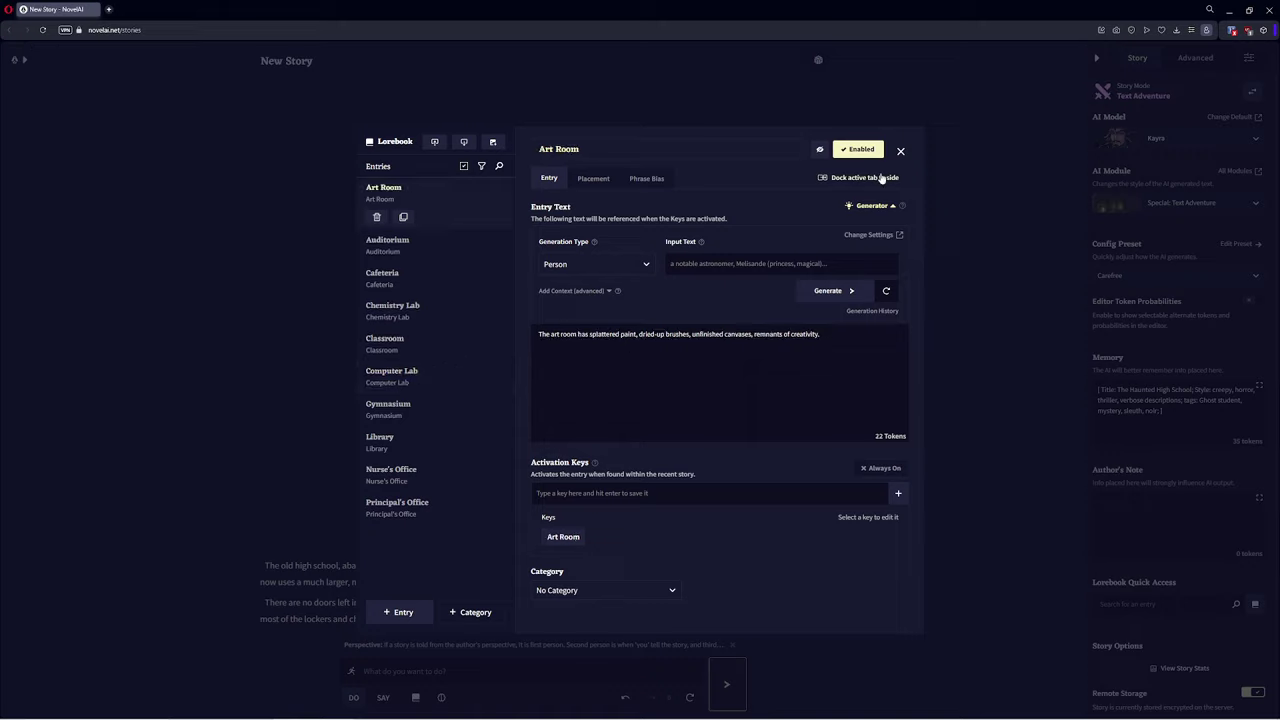
left_click(900, 151)
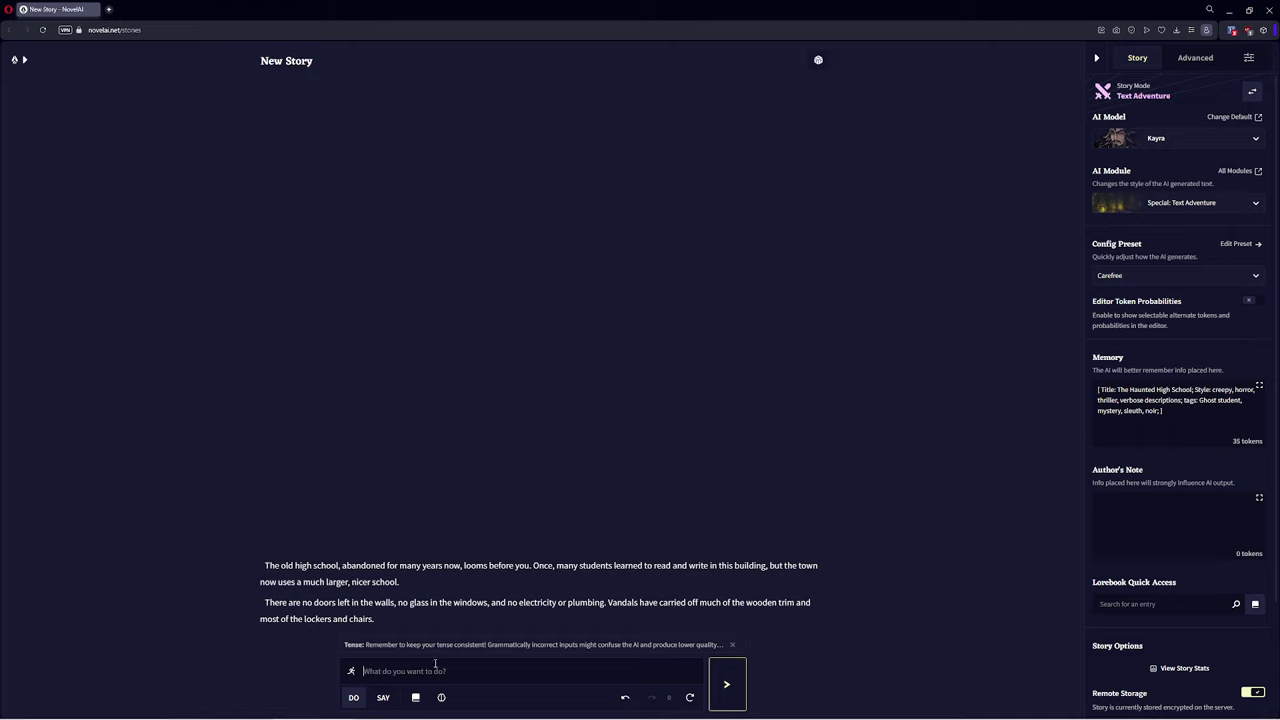
Step: Enter 'look around', review the three-doors reply, and open Last Context under Advanced
type("look around")
key("Return")
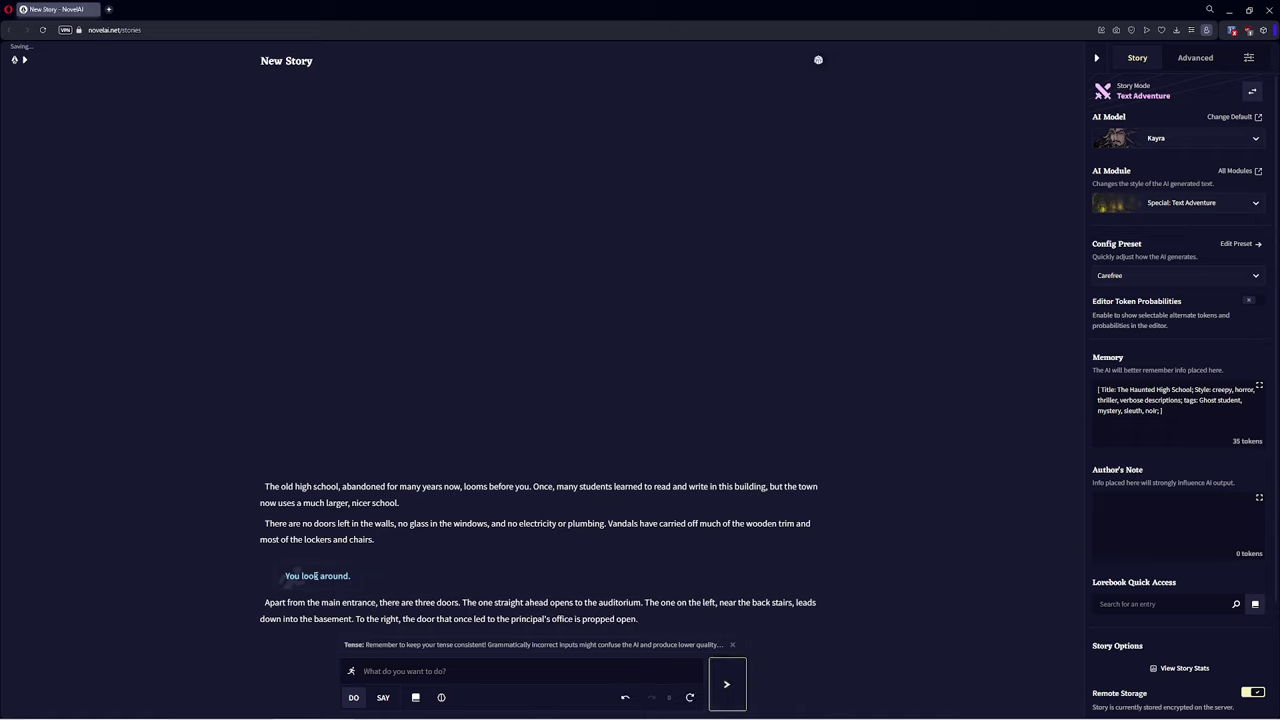
left_click_drag(264, 608, 640, 619)
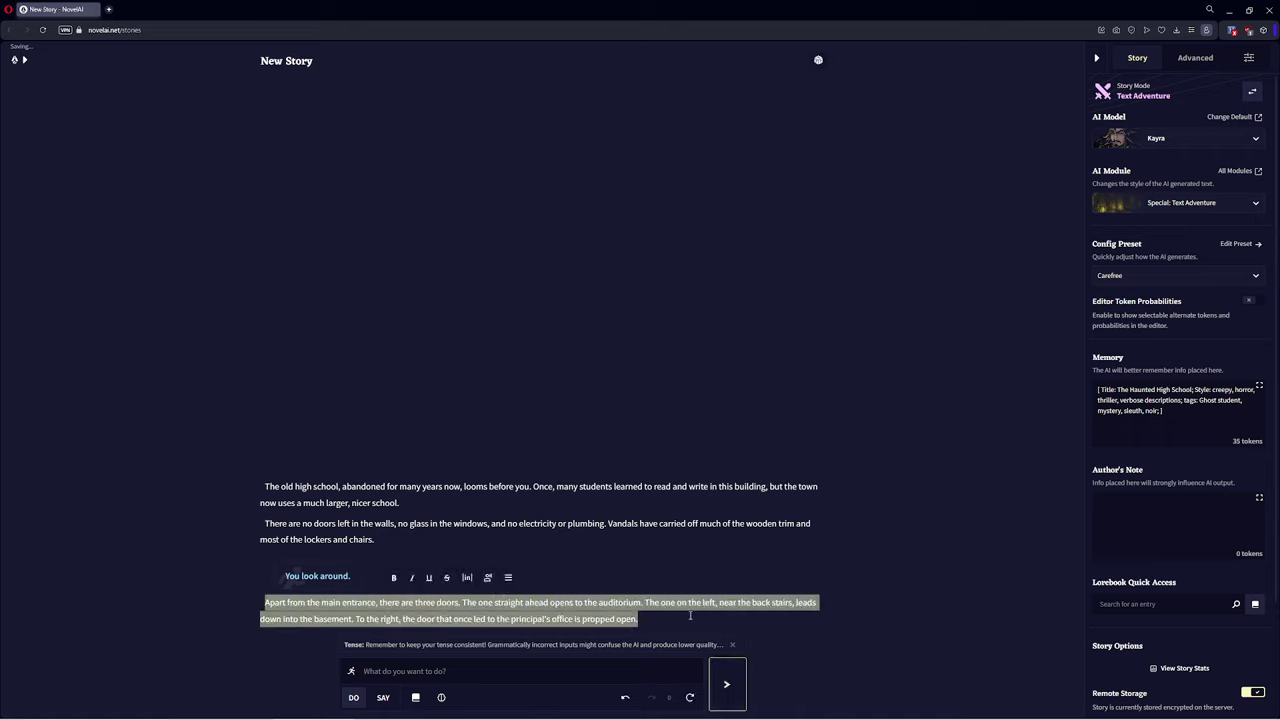
key("Right")
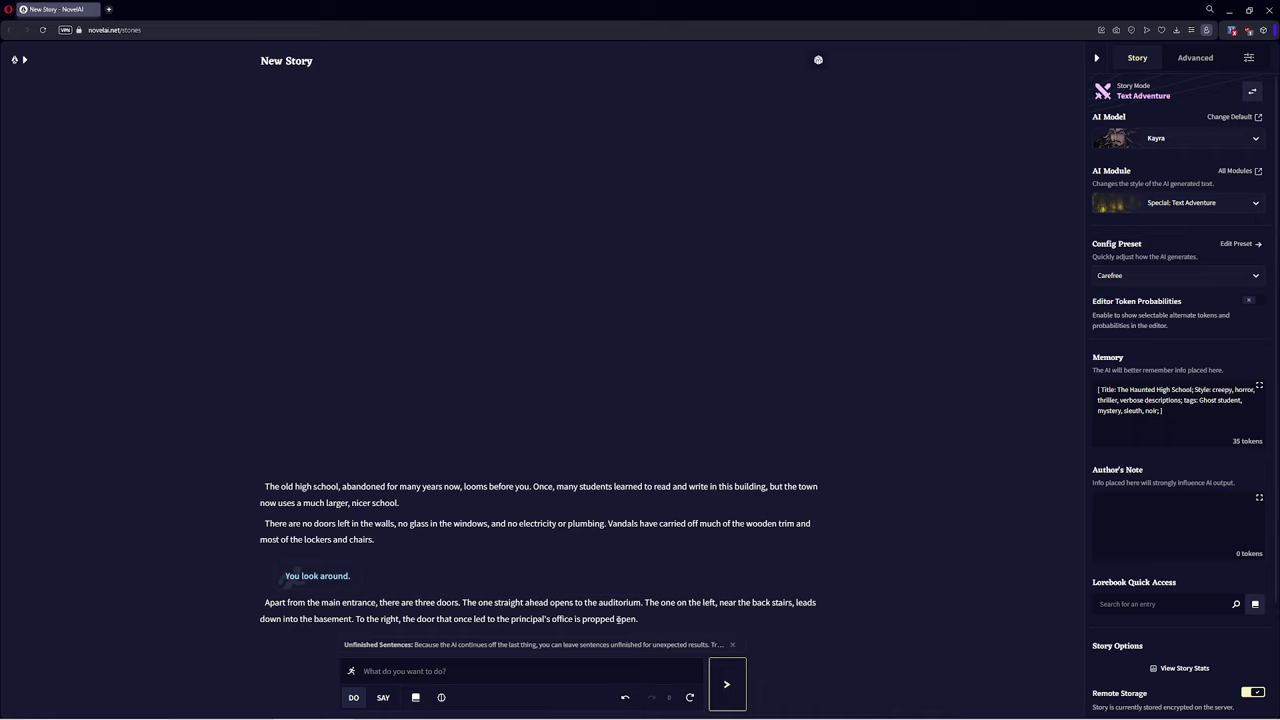
left_click_drag(496, 619, 596, 619)
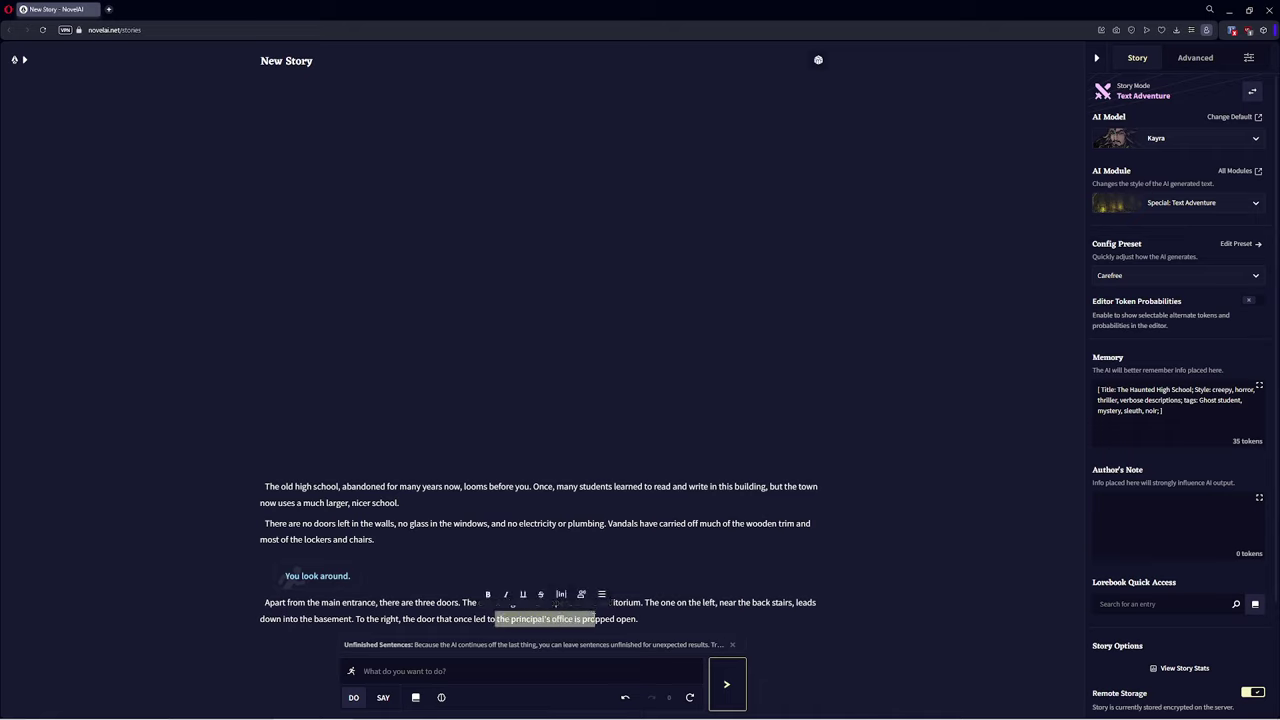
left_click(593, 618)
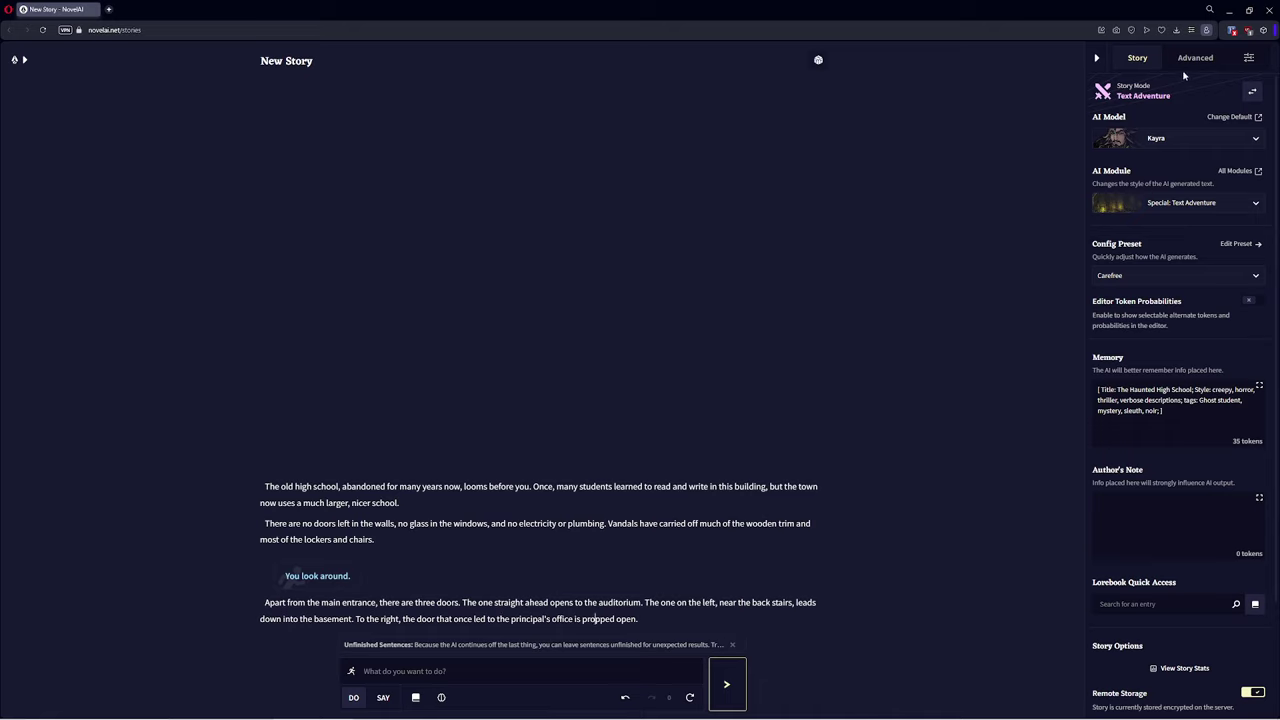
left_click(1205, 58)
left_click(1136, 138)
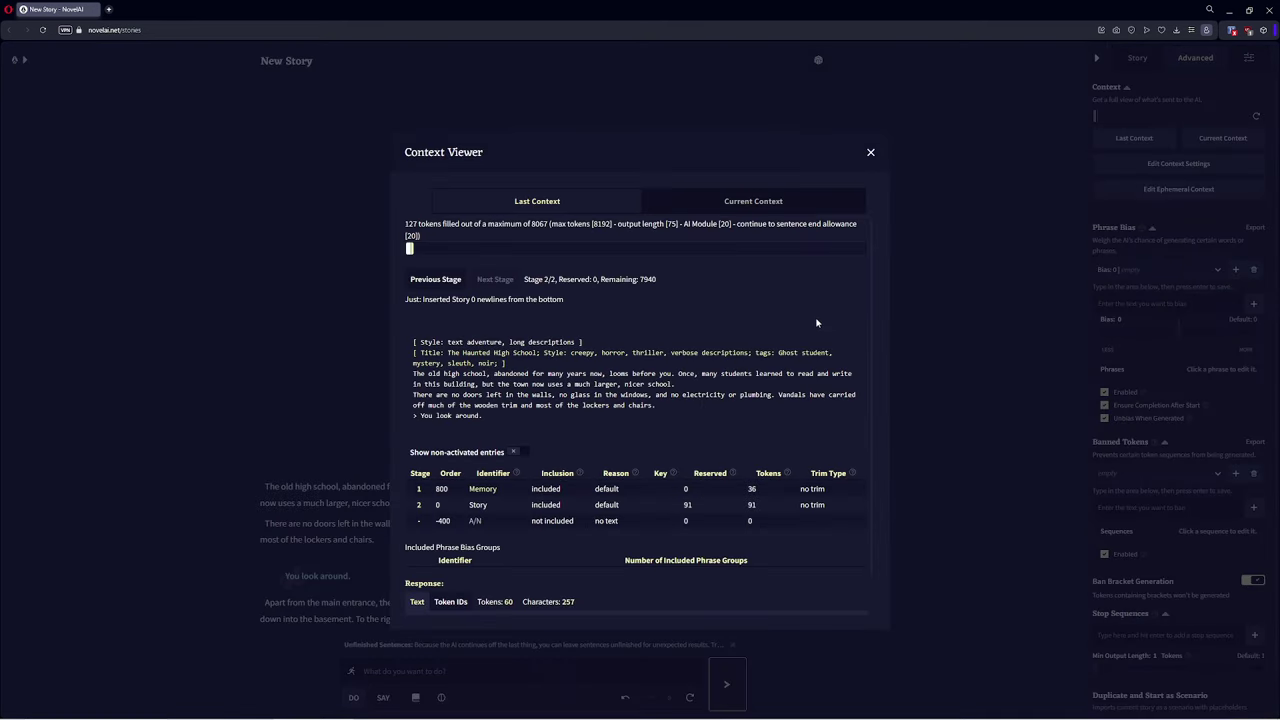
Step: Enter 'north' as the next action and inspect the resulting Last Context
left_click(870, 152)
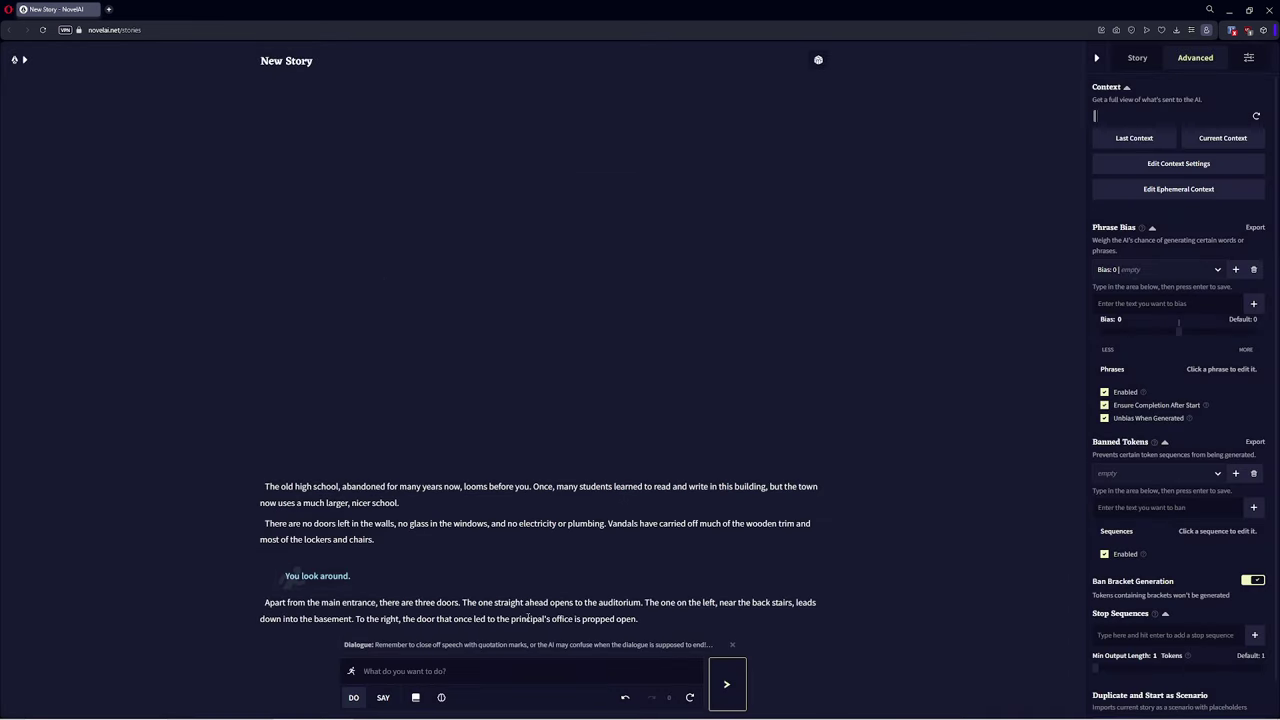
left_click(565, 619)
type("north")
key("Return")
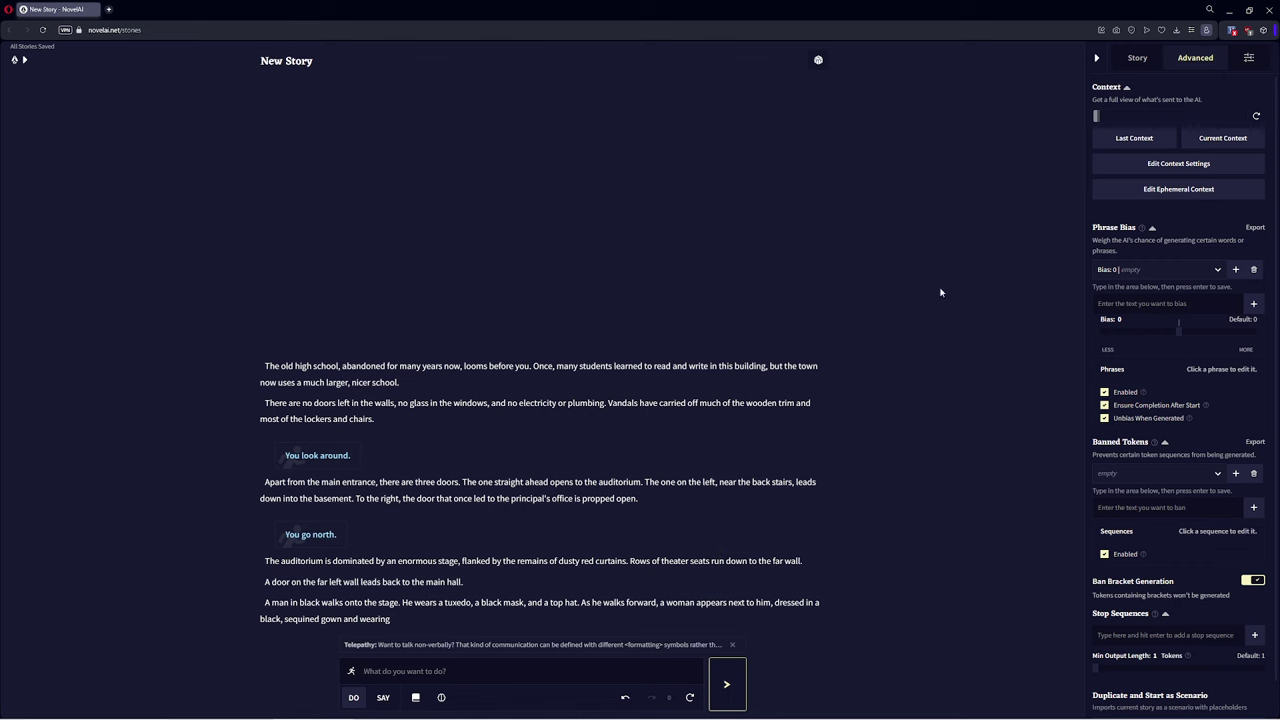
left_click(1168, 141)
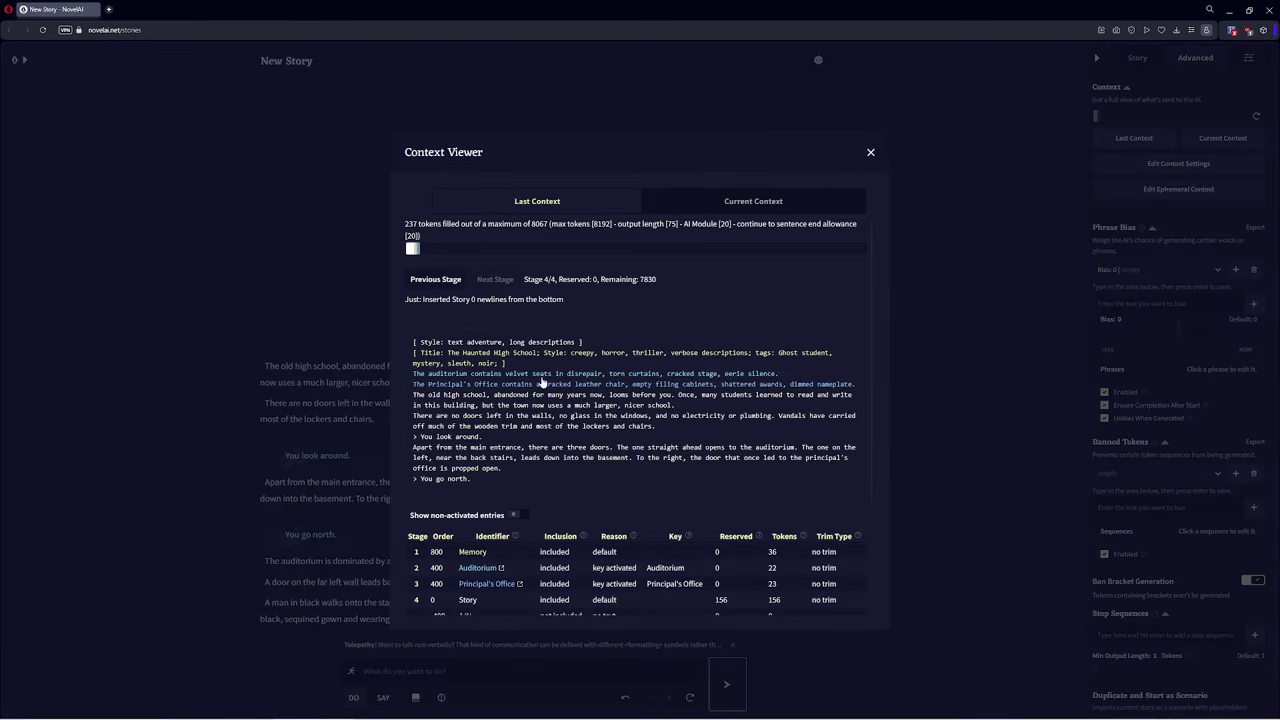
left_click(871, 152)
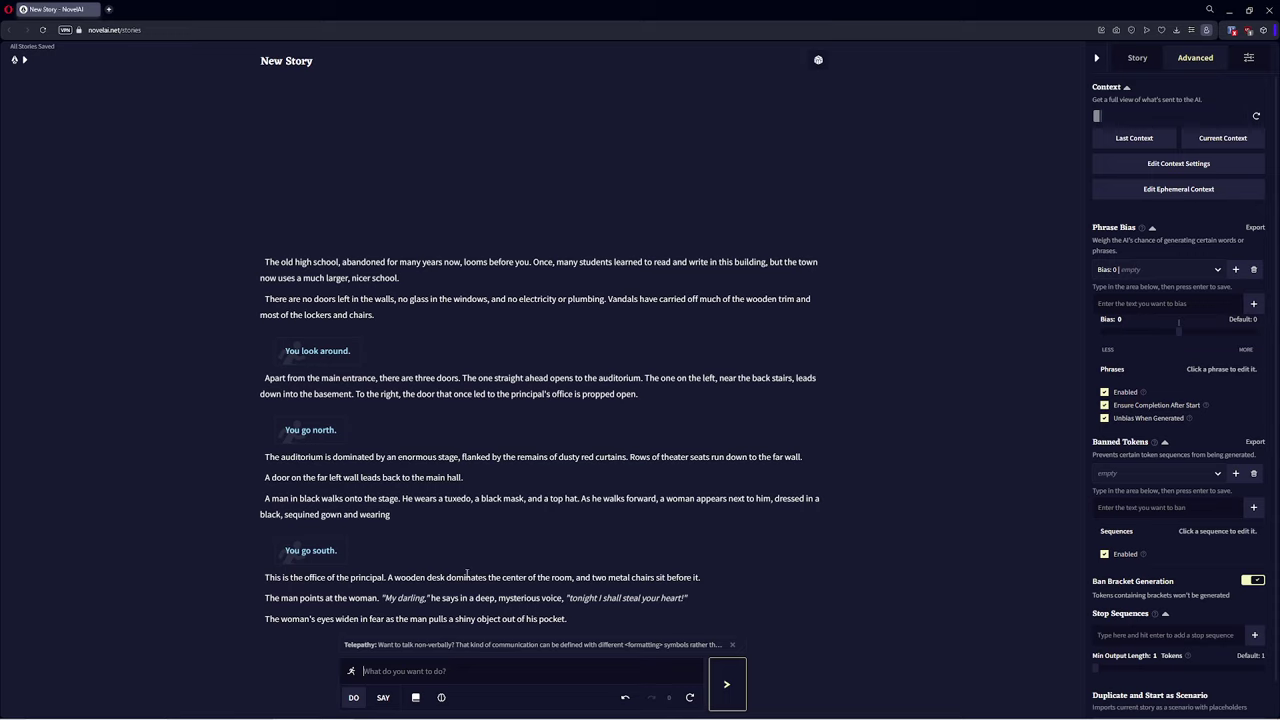
left_click_drag(644, 394, 486, 394)
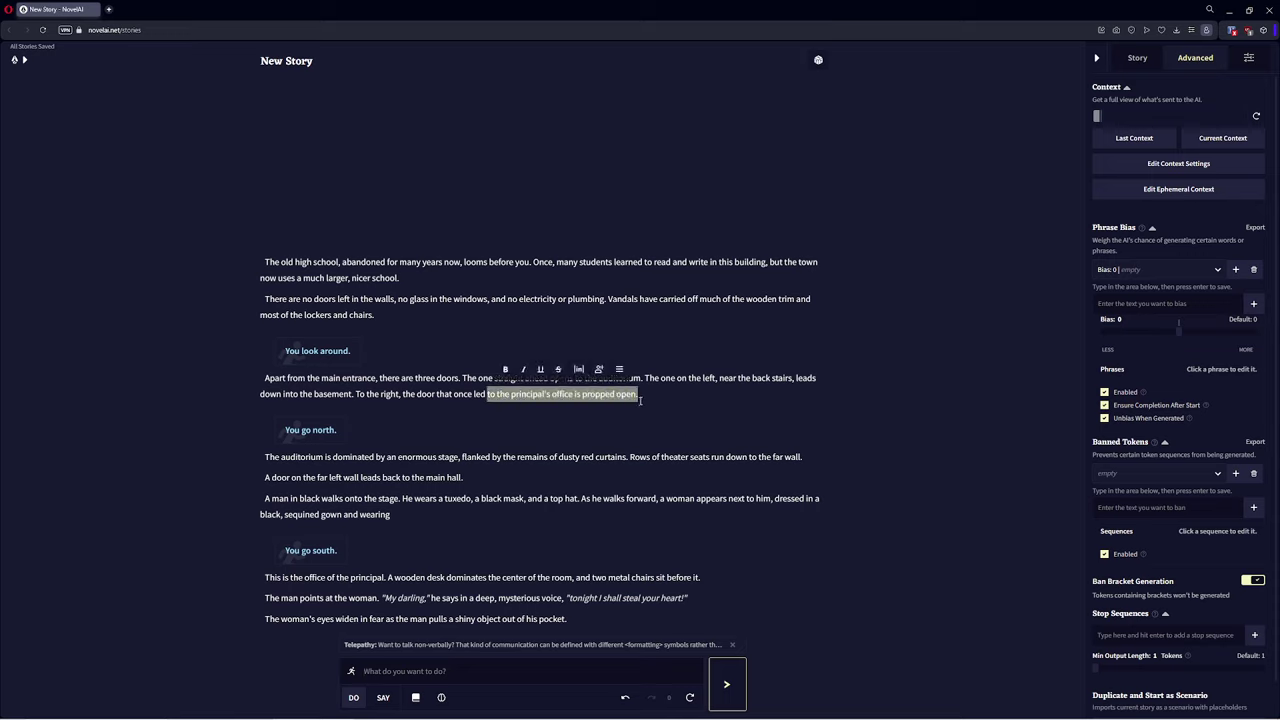
Step: Delete the principal's office, auditorium and 'You go north' passages, then draft 'Walk into the auditorium'
left_click(478, 403)
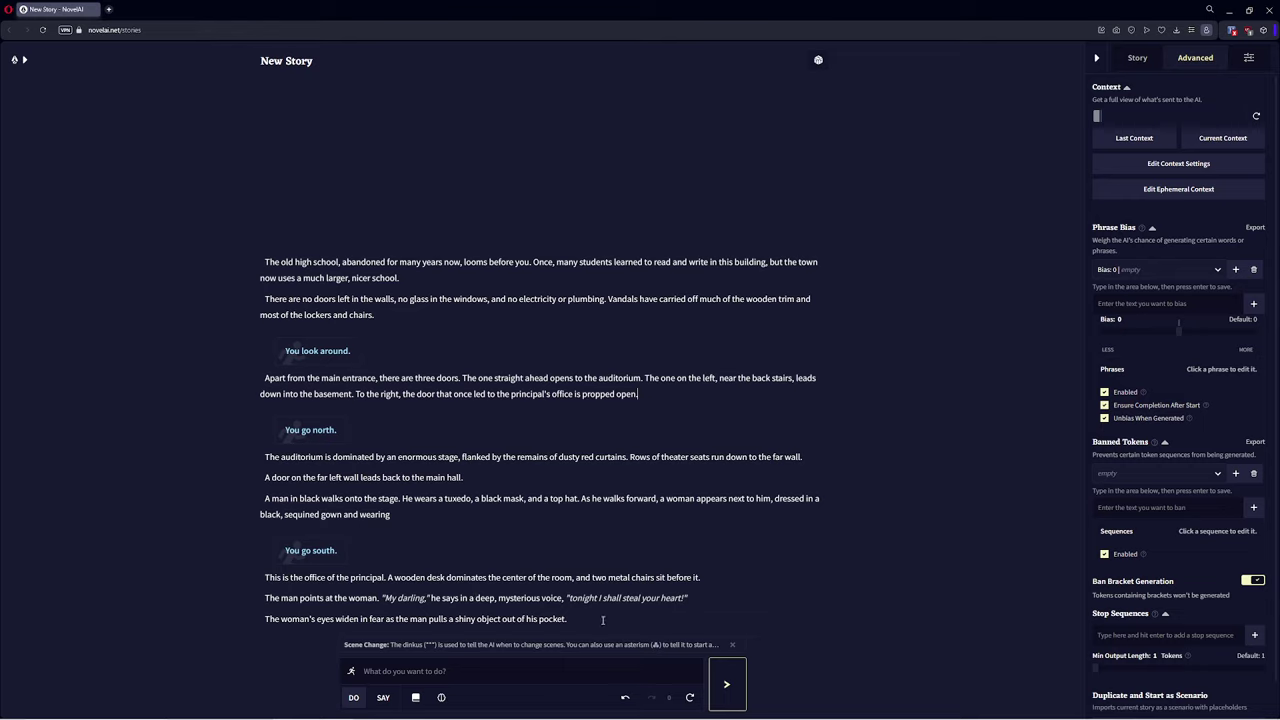
left_click_drag(600, 618, 260, 553)
key("BackSpace")
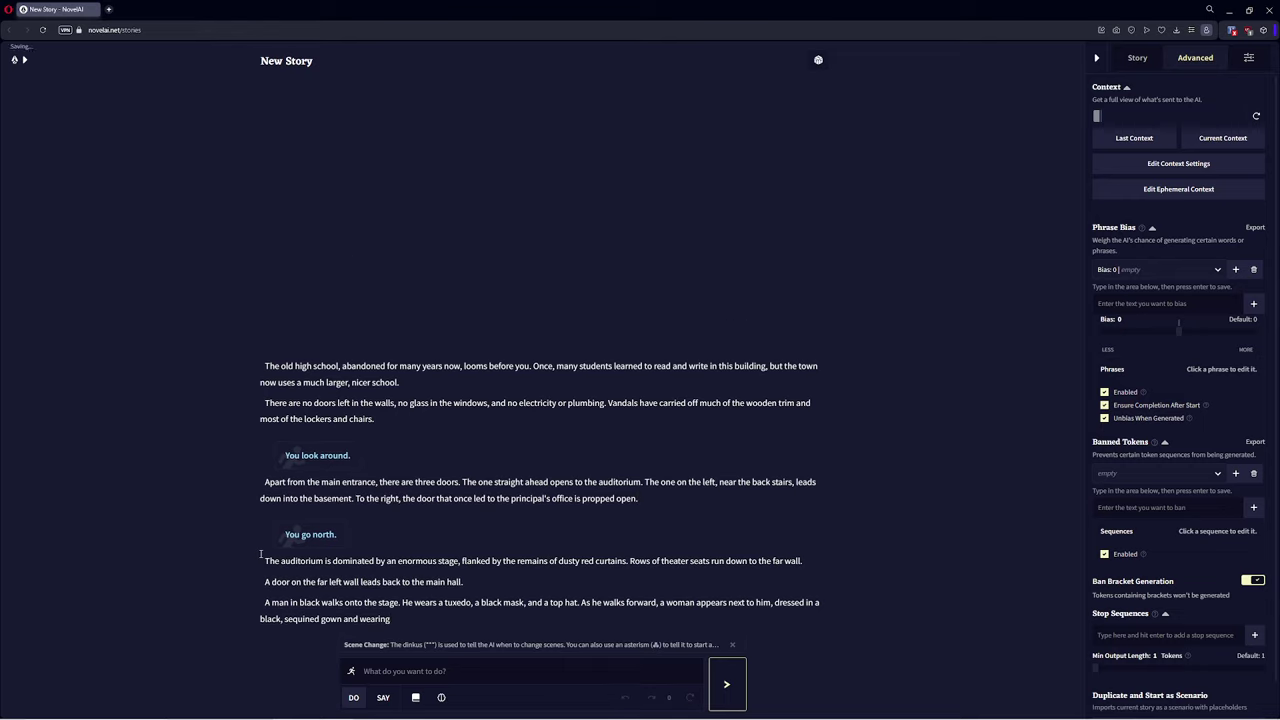
left_click_drag(437, 610, 256, 565)
key("BackSpace")
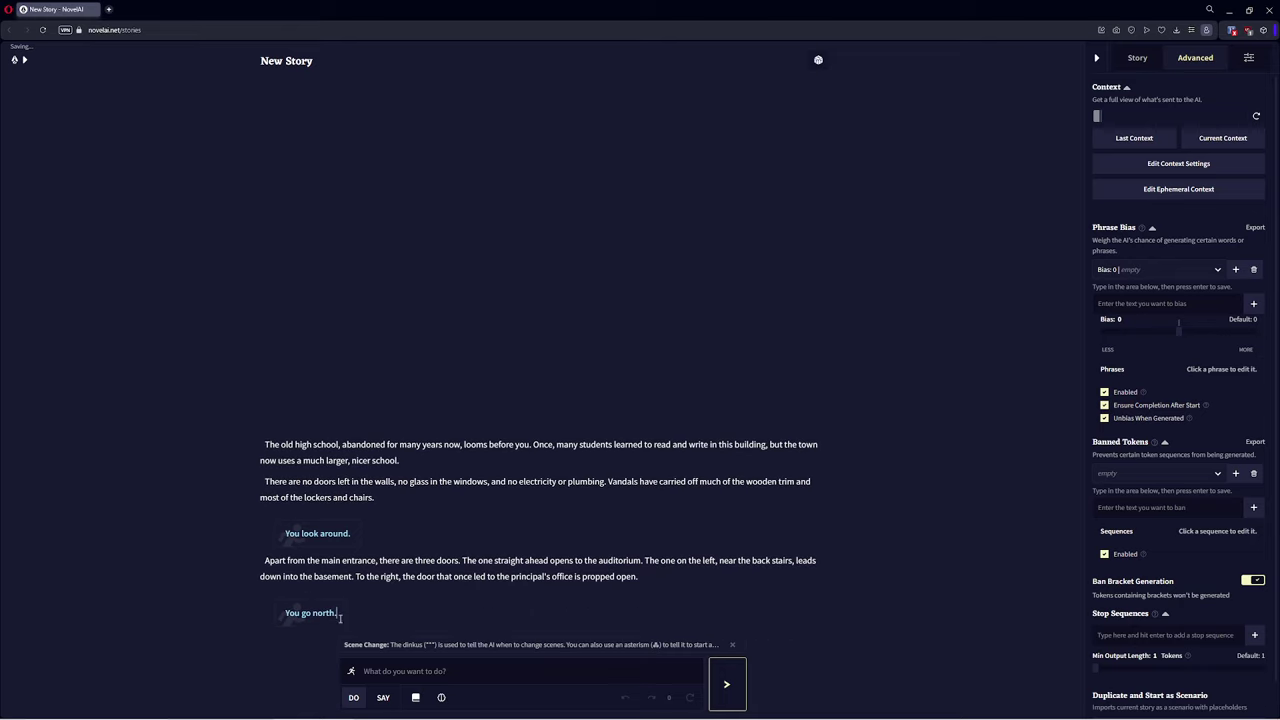
left_click_drag(338, 614, 285, 614)
key("BackSpace")
type(".")
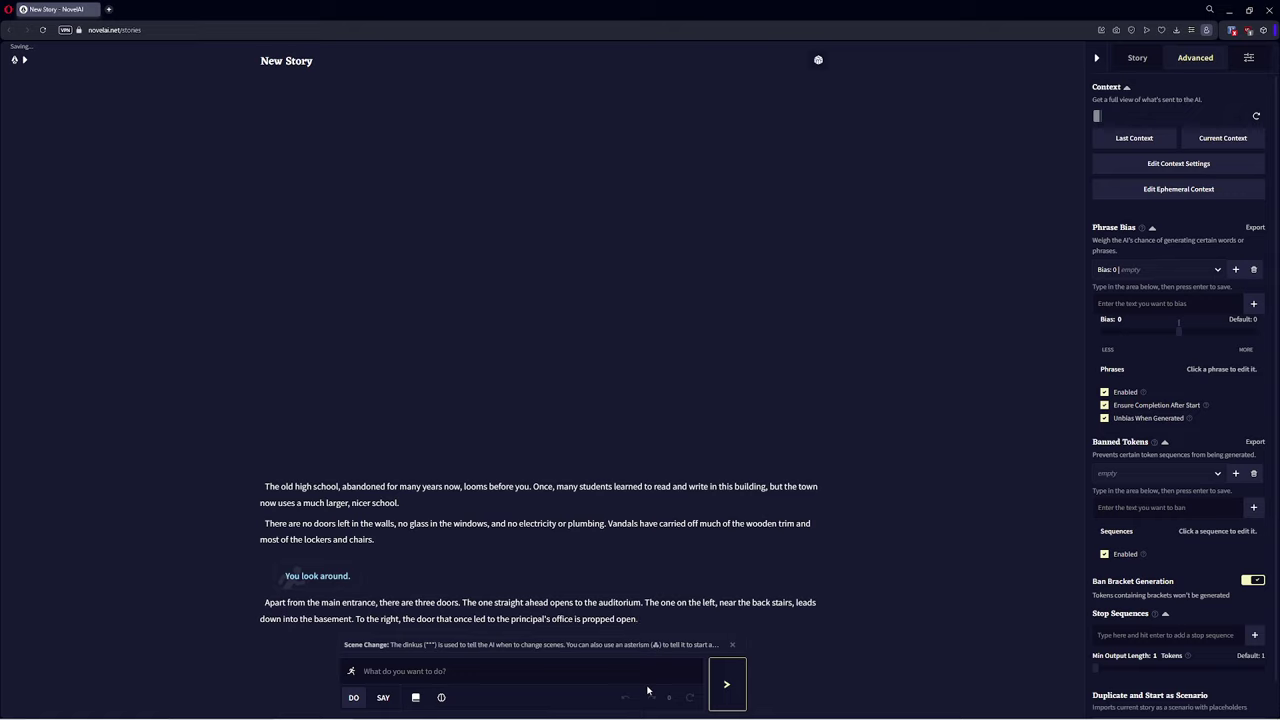
type("Walk into the auditorium")
Step: Submit 'Walk into the auditorium', then a 'look around' action
left_click(726, 684)
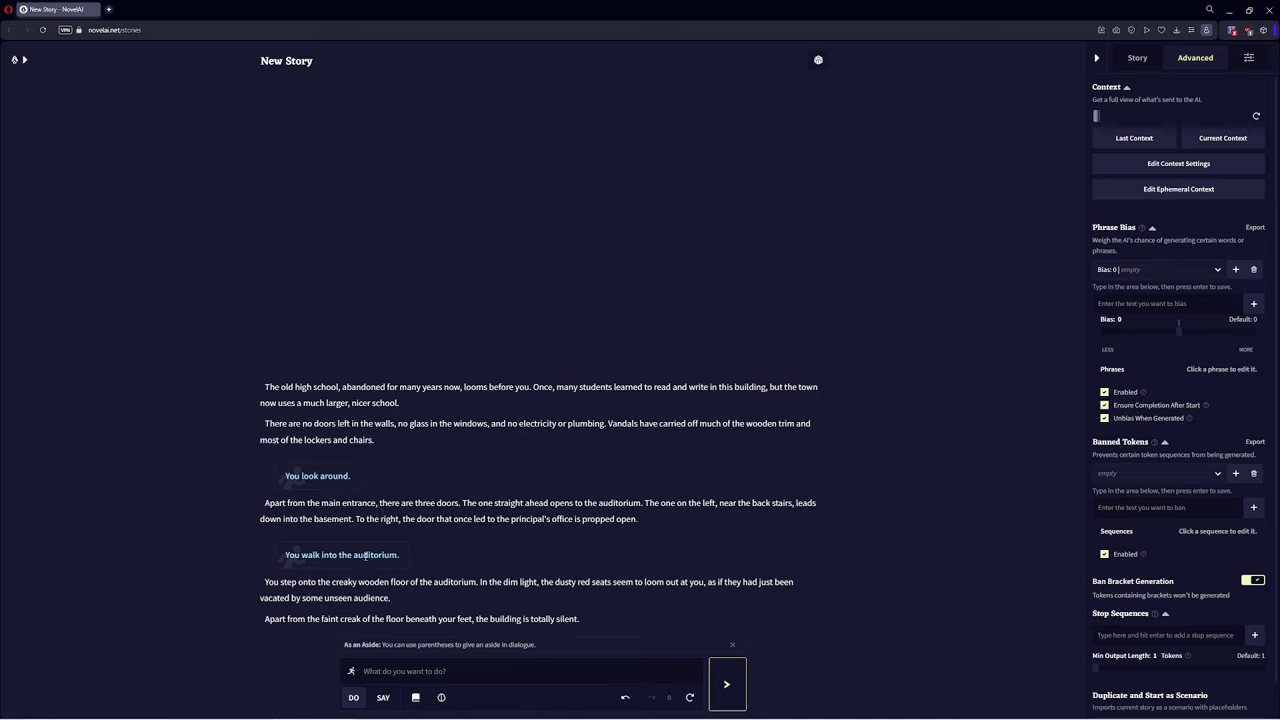
left_click_drag(300, 557, 417, 554)
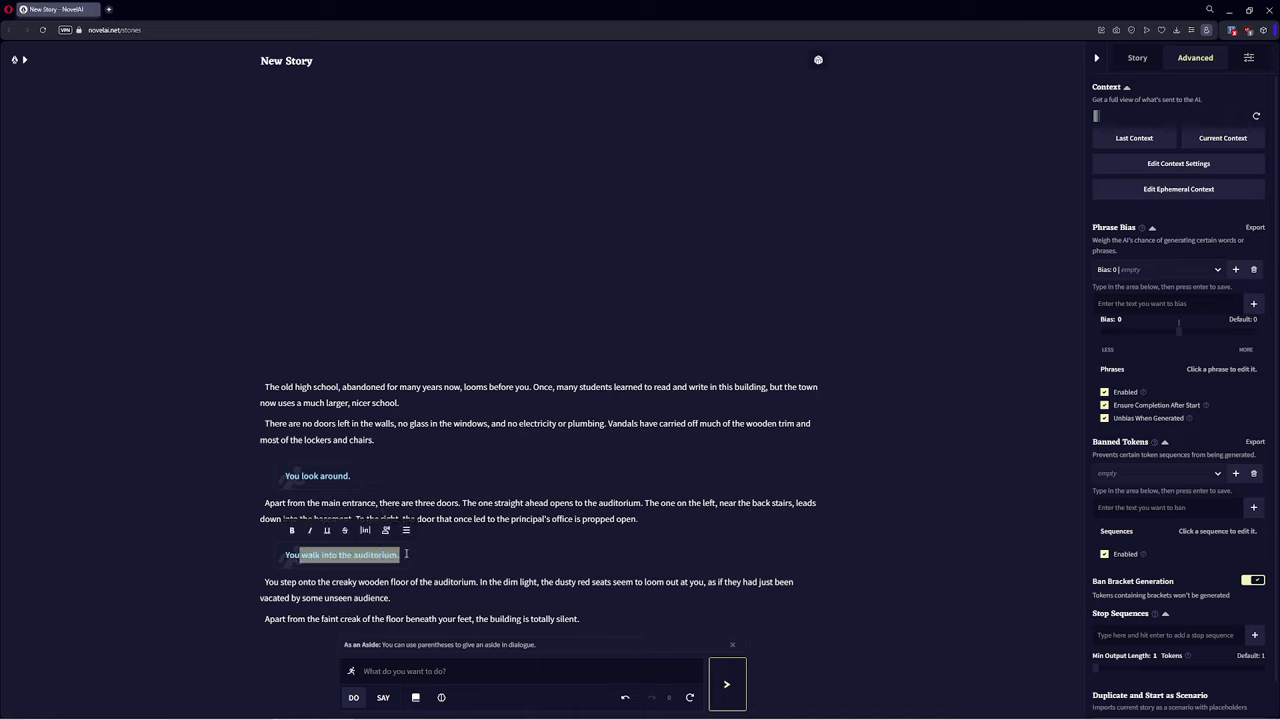
left_click(383, 557)
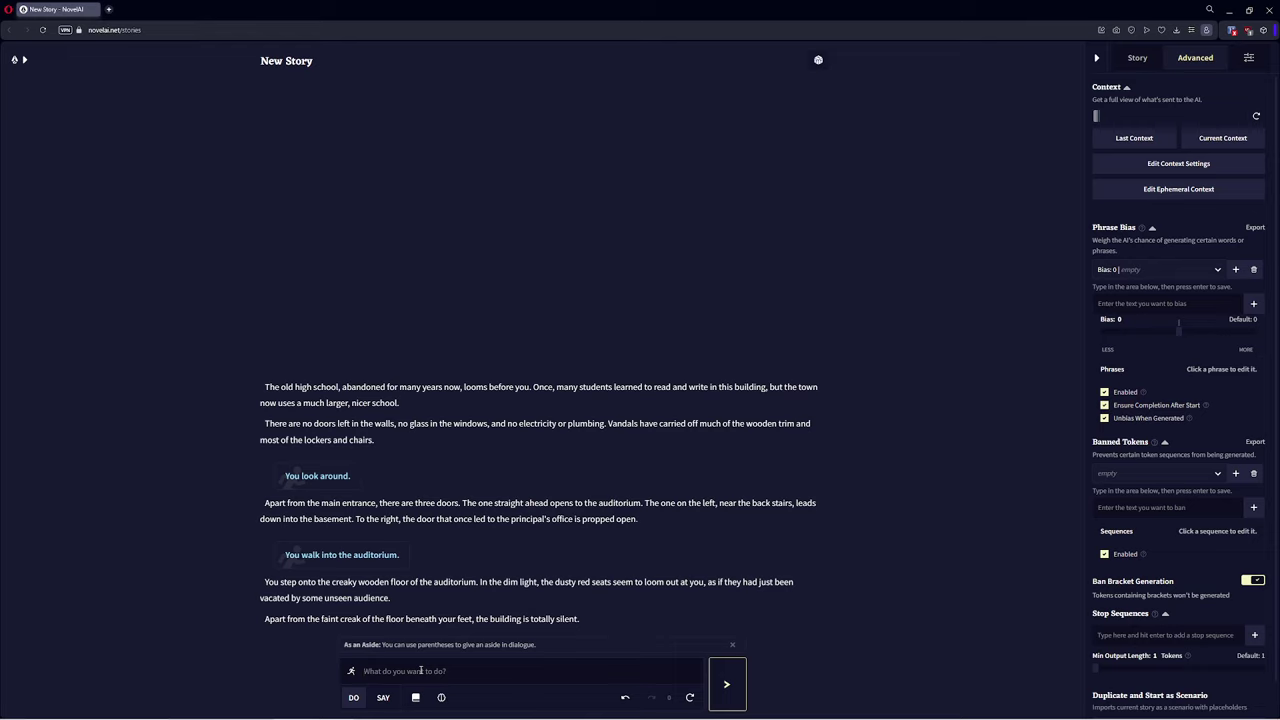
key("Return")
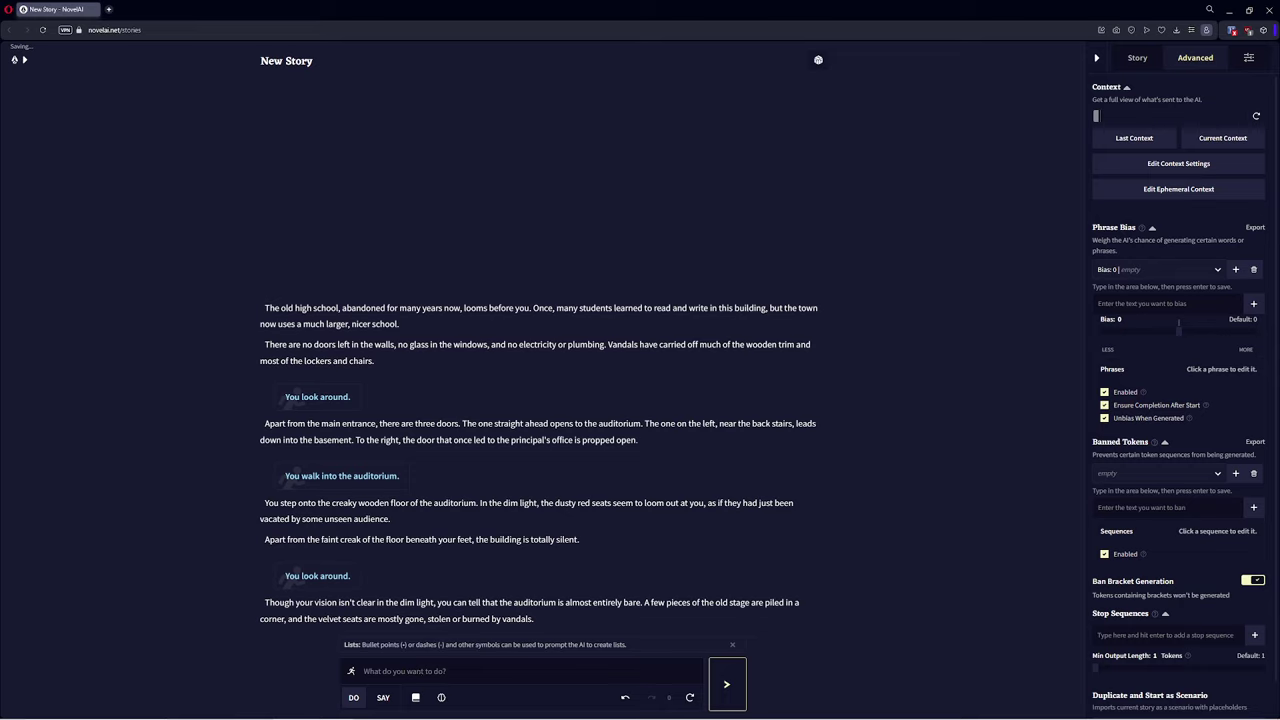
Step: Select the passages about the vandals and the velvet seats in the auditorium description
double_click(511, 618)
left_click_drag(606, 344, 659, 344)
left_click(569, 625)
left_click_drag(312, 625, 390, 625)
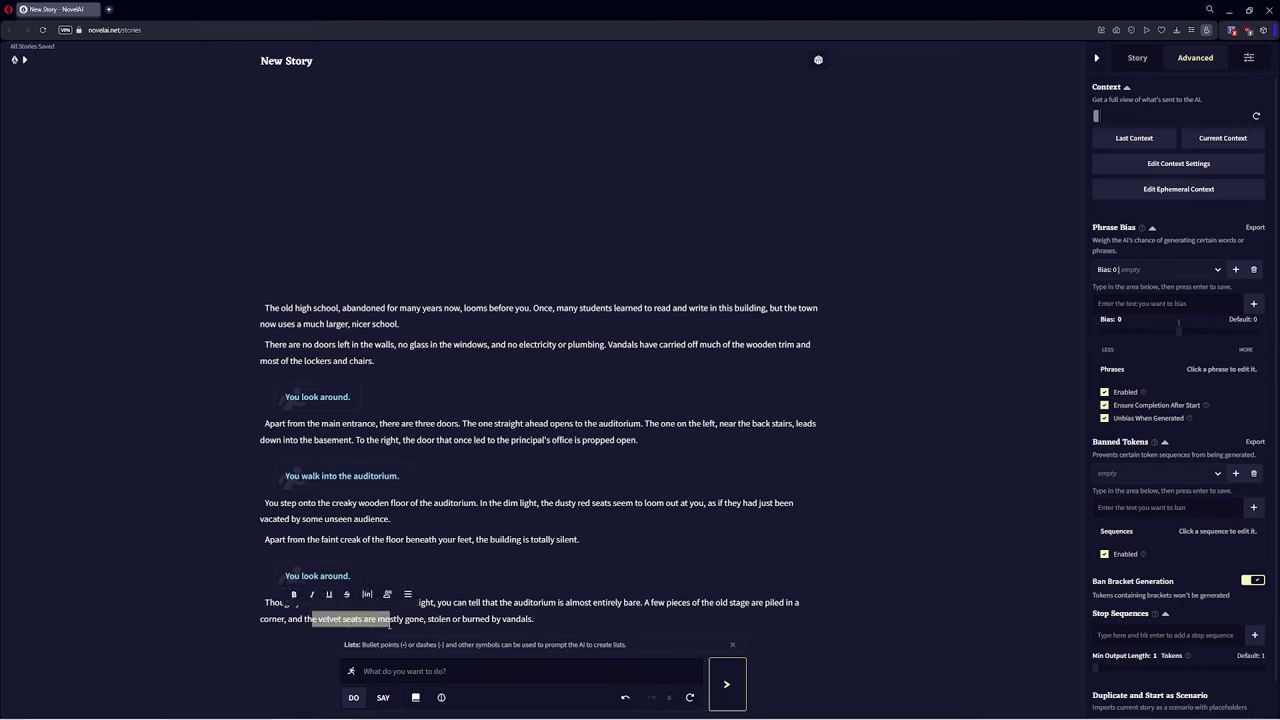
left_click(390, 625)
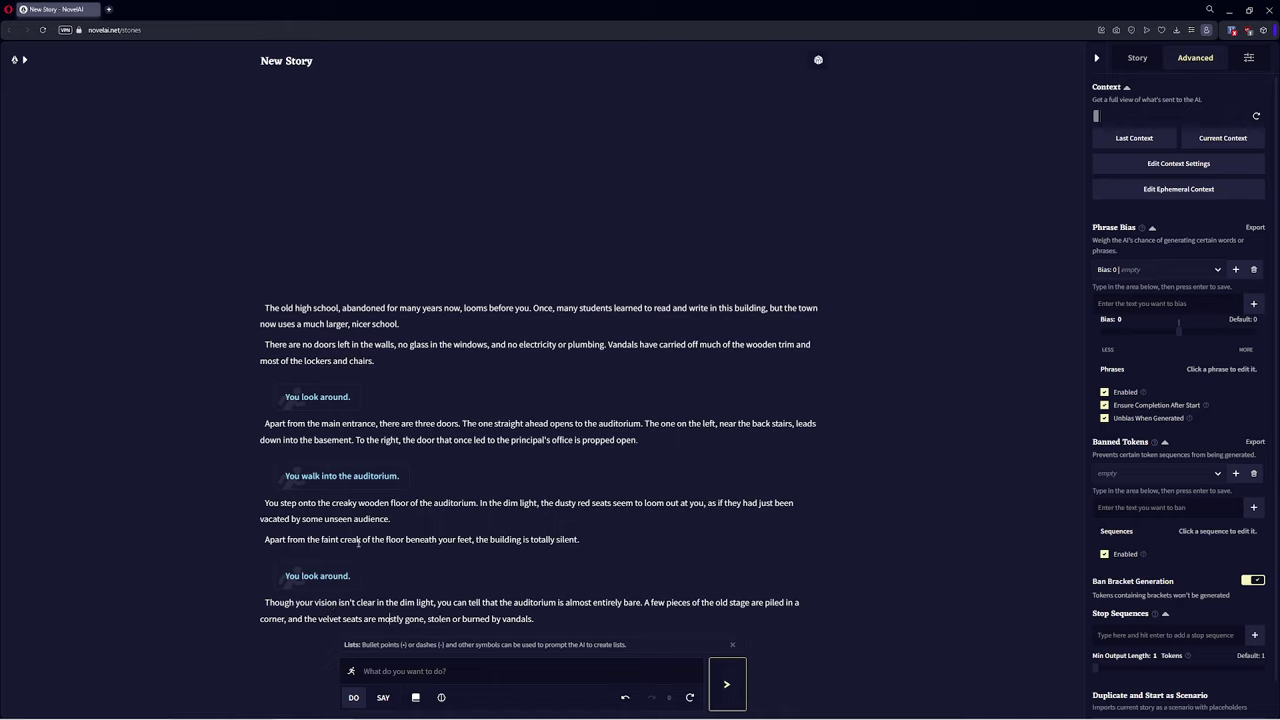
Step: Add a line about an old decaying marching-band drumstick on the floor, then draft 'examine the drumstick'
left_click(412, 674)
key("Return")
type("You")
key("BackSpace")
key("BackSpace")
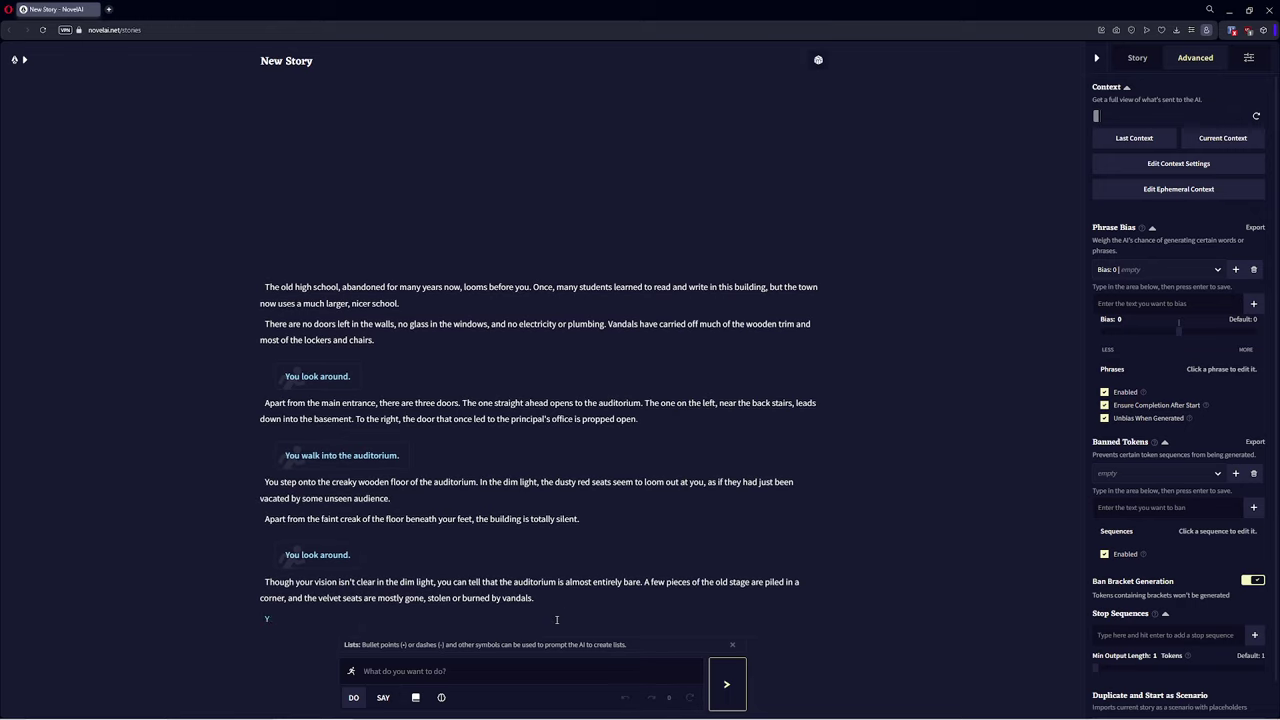
type("ou see a")
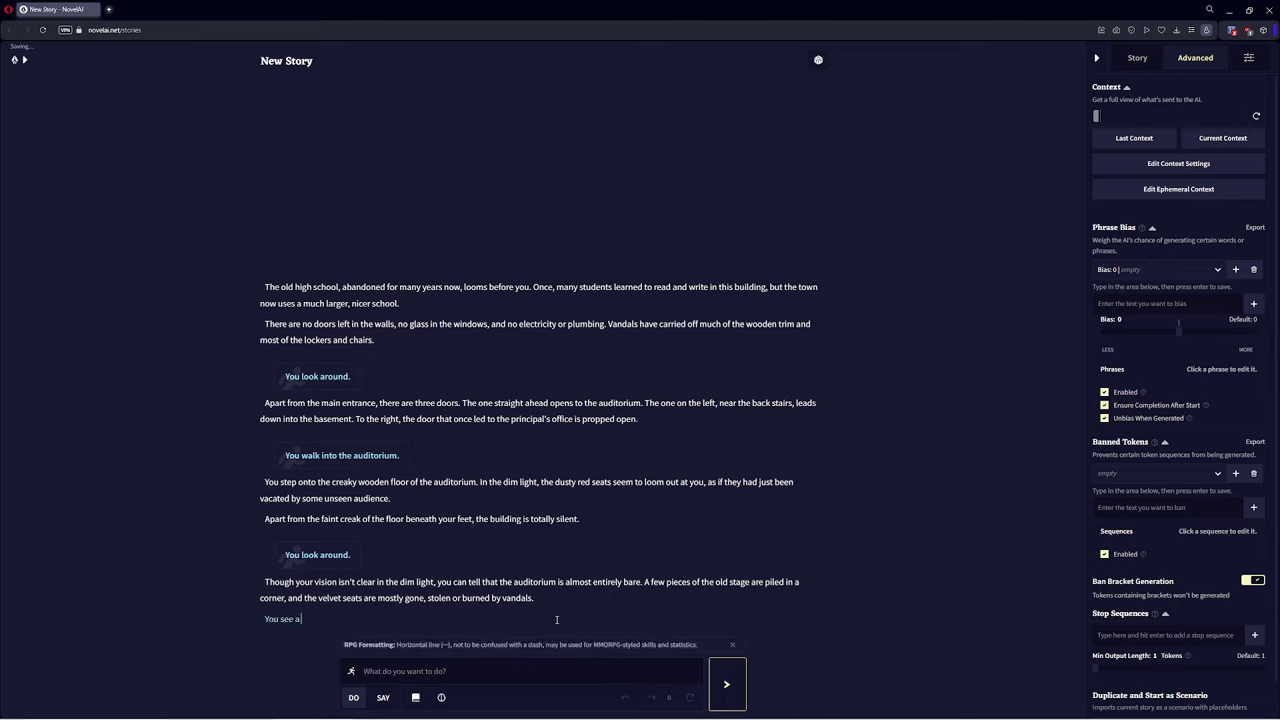
type(" onl")
type("d")
type(" decaying drumstic")
type("k sitting o nthe fl")
key("BackSpace")
key("BackSpace")
key("BackSpace")
key("BackSpace")
key("BackSpace")
type("n the floor, on")
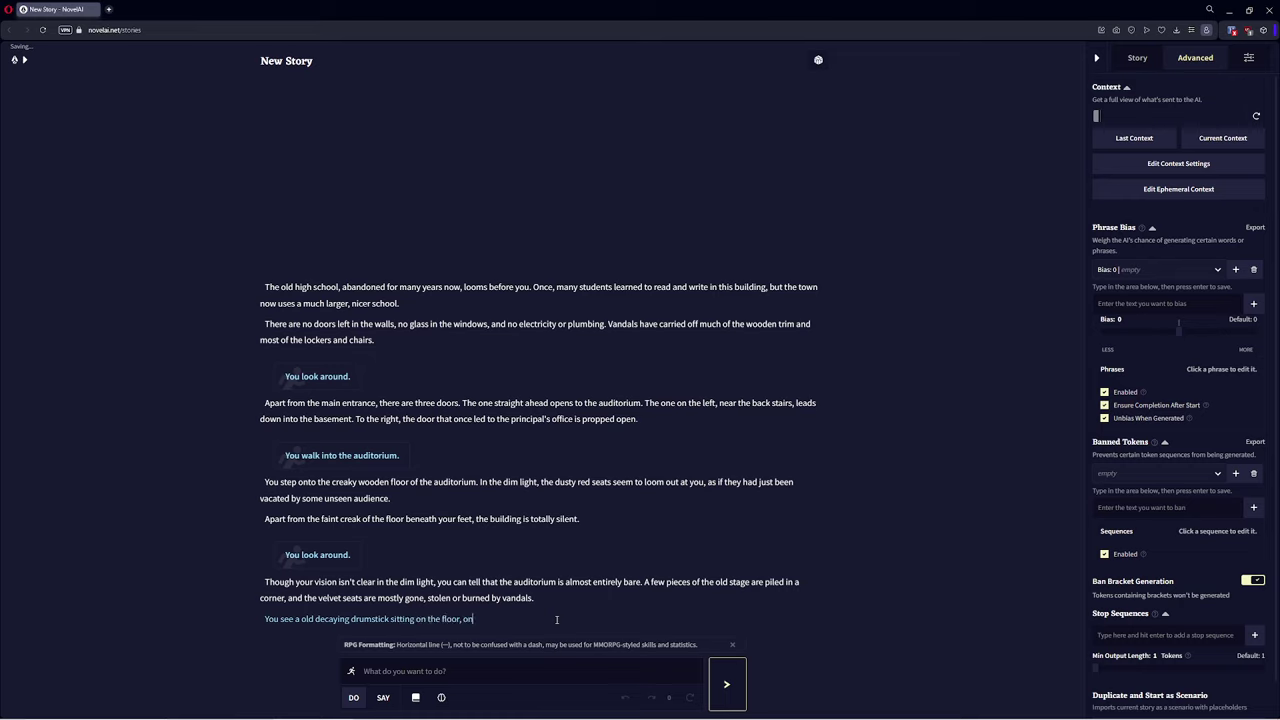
type("e that once used by a drummer in the marching band.")
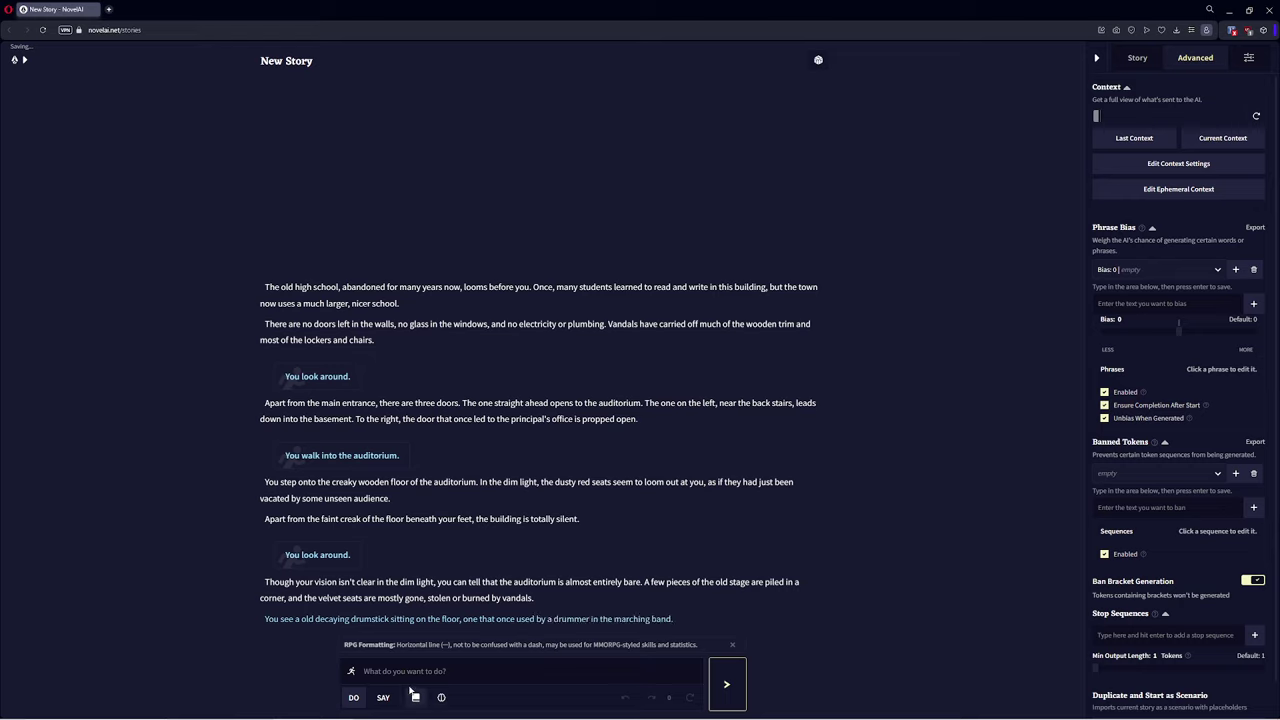
left_click(494, 660)
type("x")
type("xamine the drumstick")
Step: Examine and take the drumstick, then check the inventory with 'I'
key("Return")
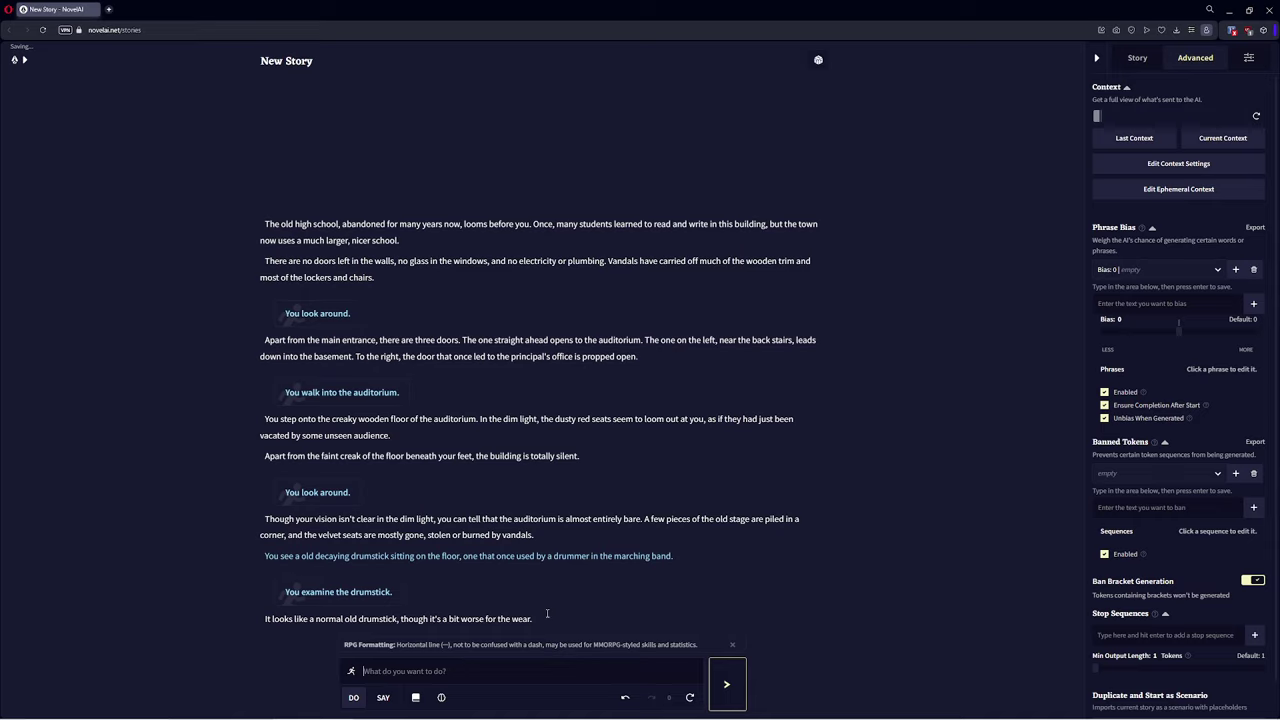
type("take")
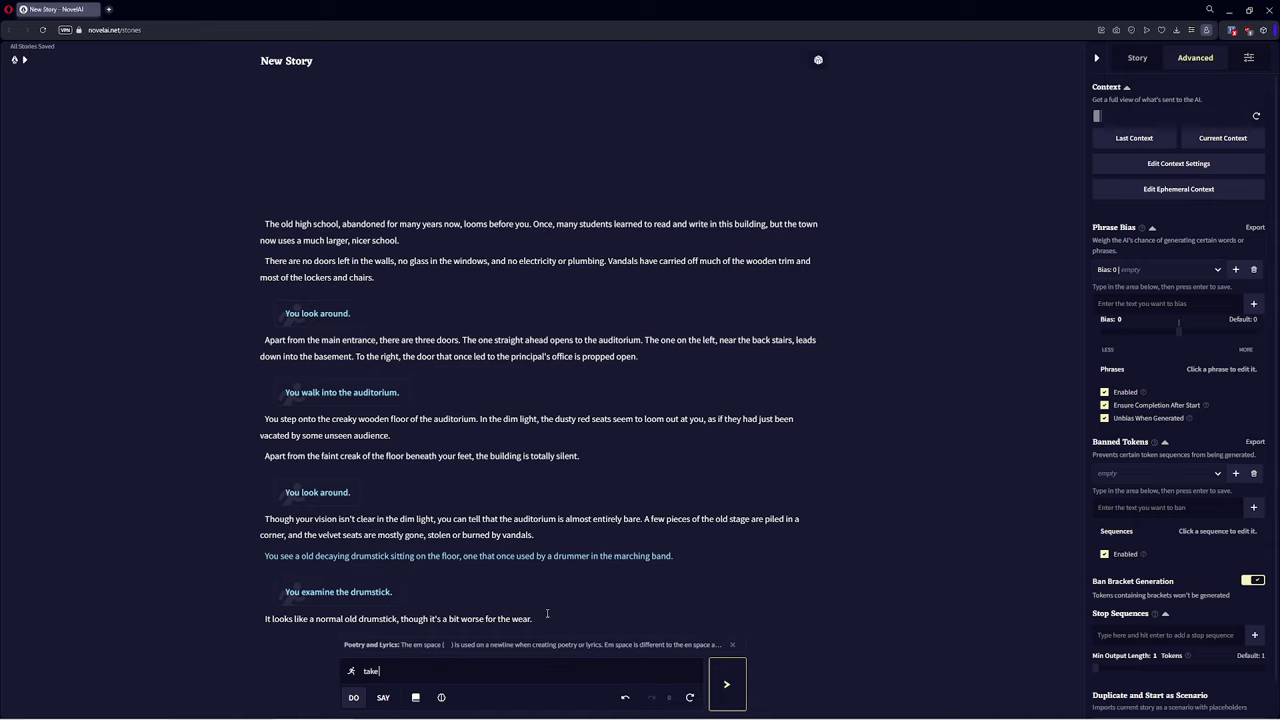
type(" drumstick")
key("Return")
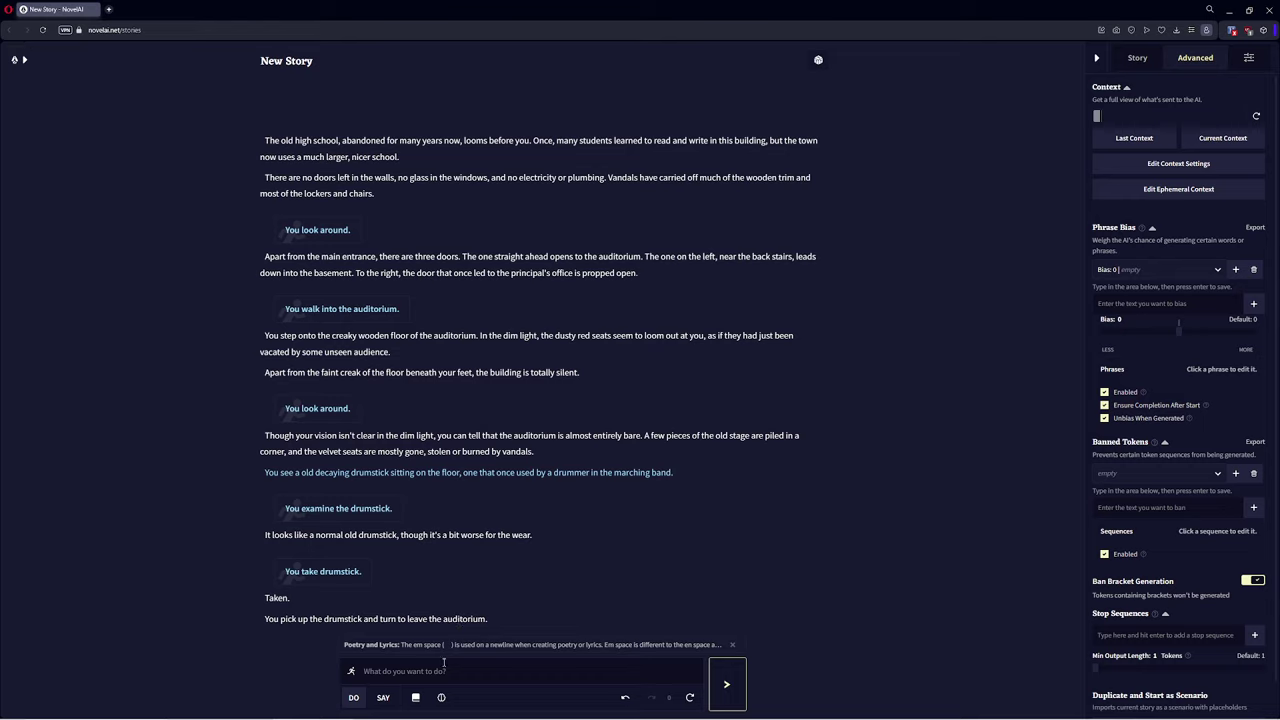
type("I")
key("Return")
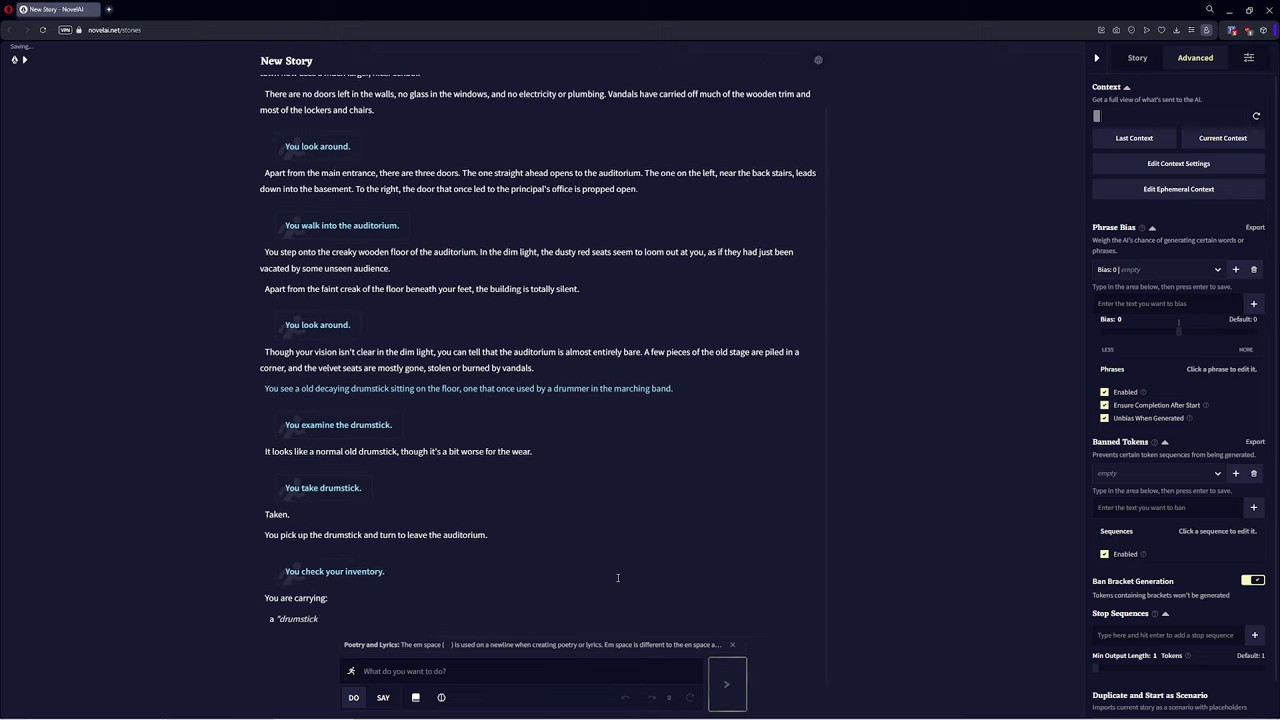
Step: Edit the inventory text to add 'a digital camera' below the drumstick
left_click_drag(266, 619, 348, 614)
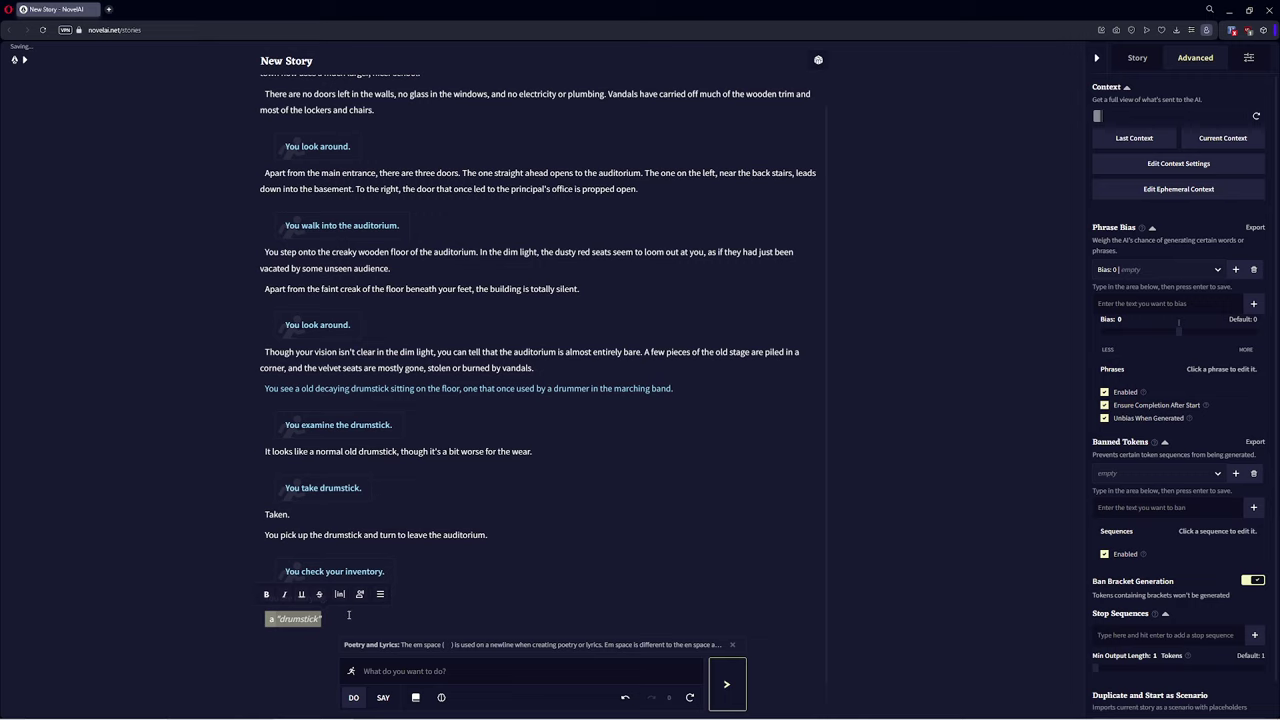
left_click(348, 615)
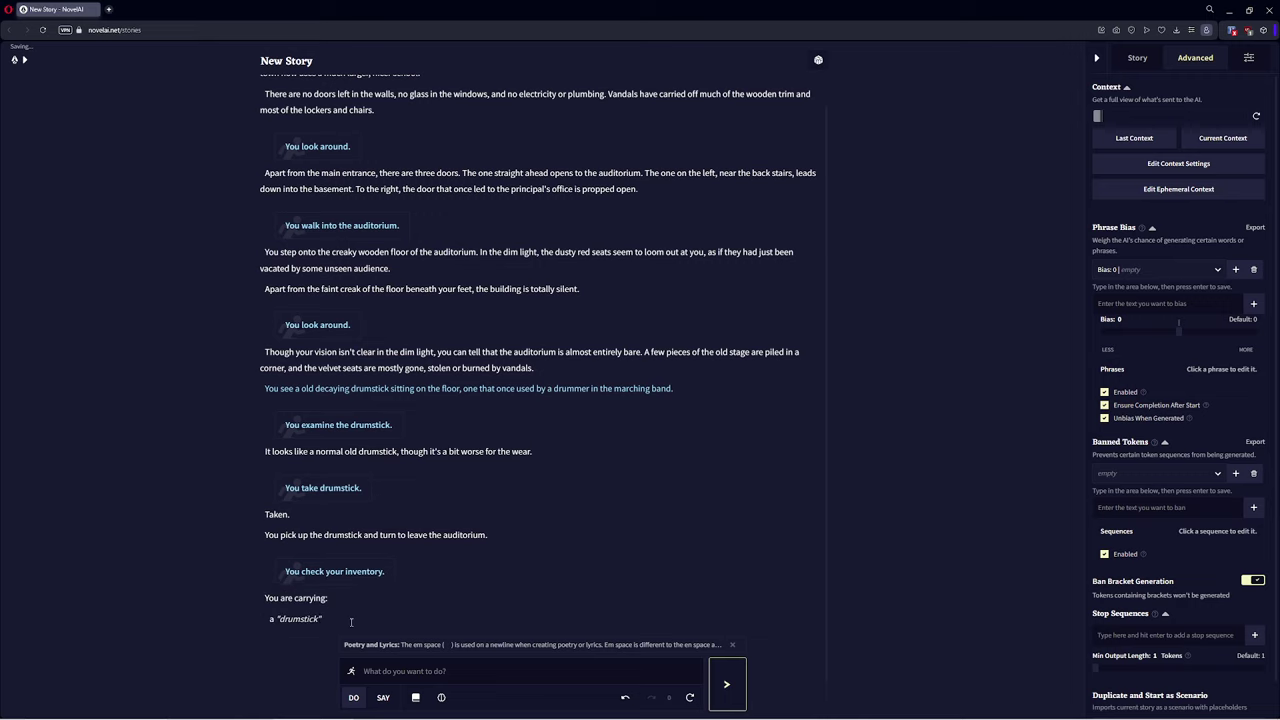
key("Return")
type("a")
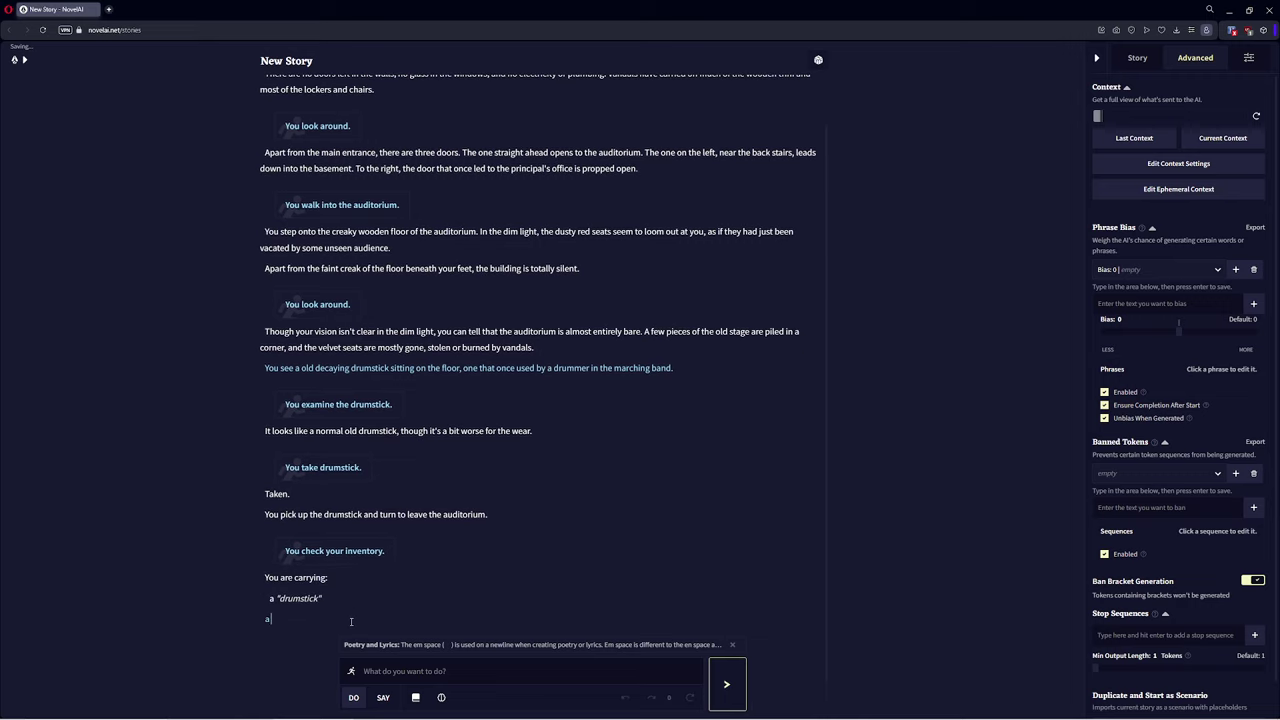
type(" di")
key("BackSpace")
key("BackSpace")
type("digital camera")
key("Delete")
Step: Walk to the principal's office, examine the nameplate, and check the inventory
type("Walk to the princip")
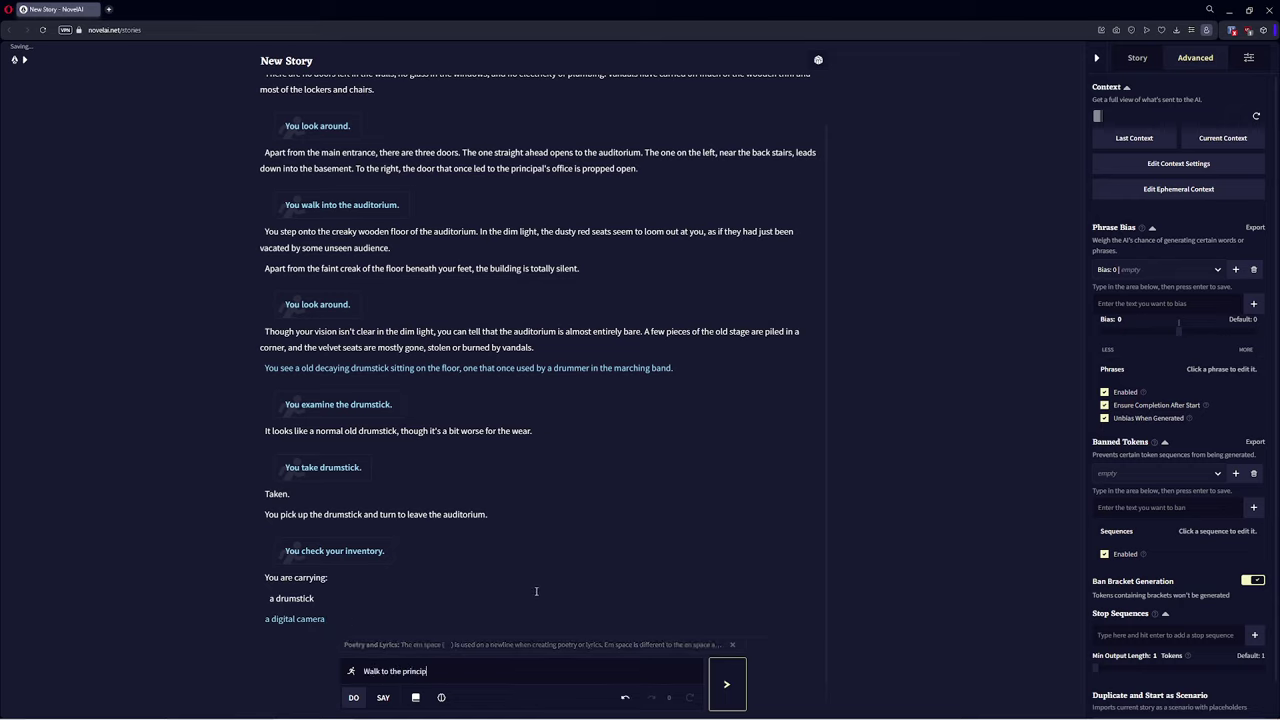
type("al's office")
key("Return")
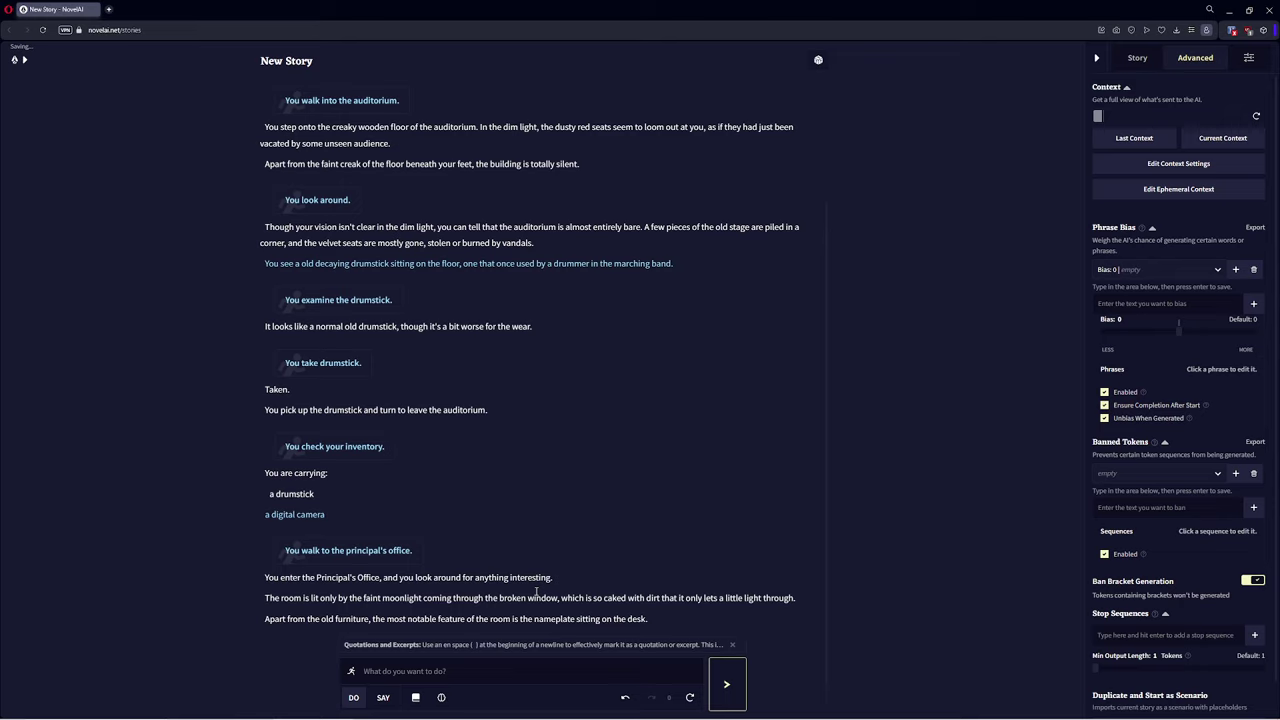
type("xamine the namepla")
type("te")
key("Return")
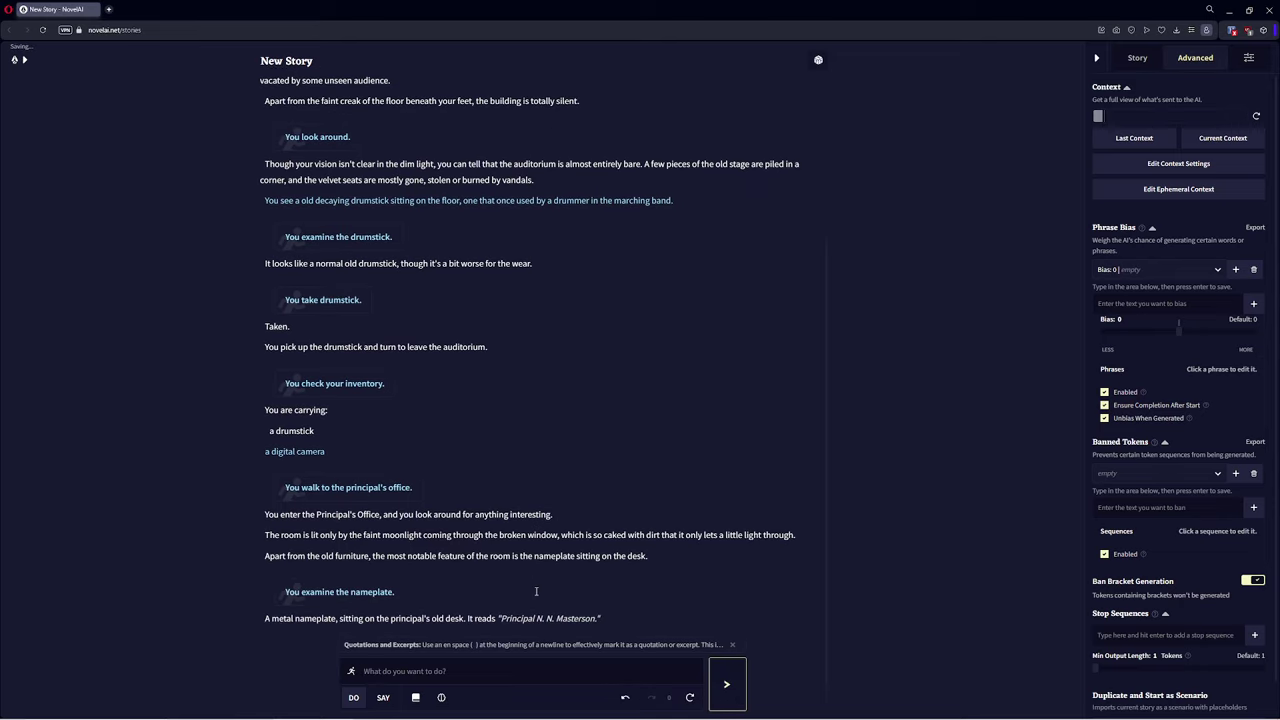
type("i")
key("Return")
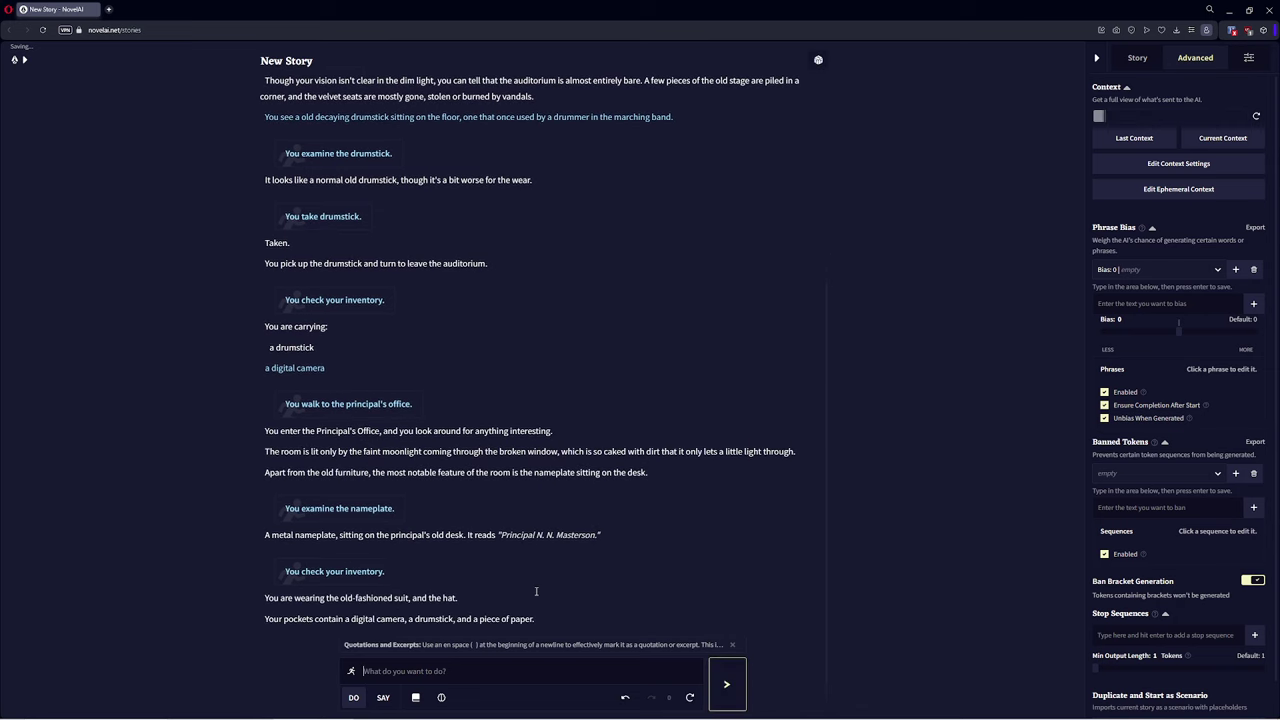
Step: Show the Story settings panel with model and memory in the right sidebar
left_click_drag(350, 620, 538, 620)
left_click(555, 603)
left_click(1137, 57)
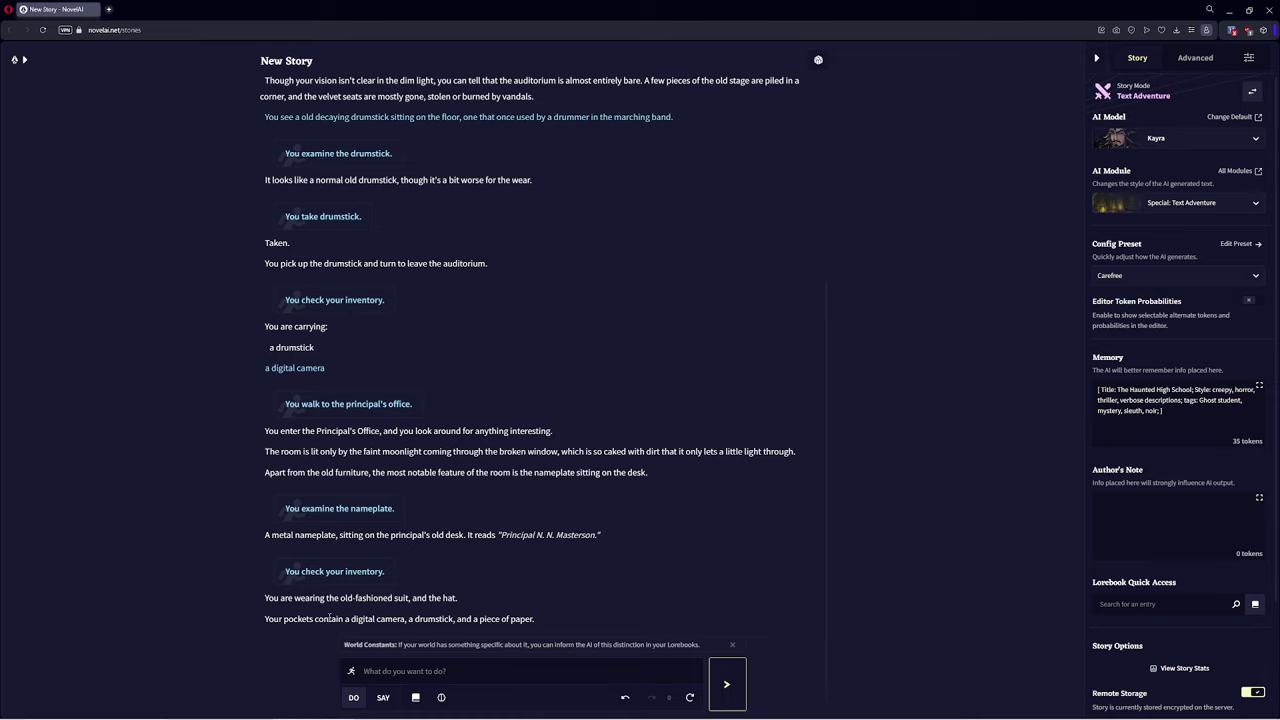
Step: Submit the 'You grab the' action and continue generating the nameplate passage
left_click_drag(329, 618, 551, 614)
left_click(536, 618)
type("You grab the")
key("Return")
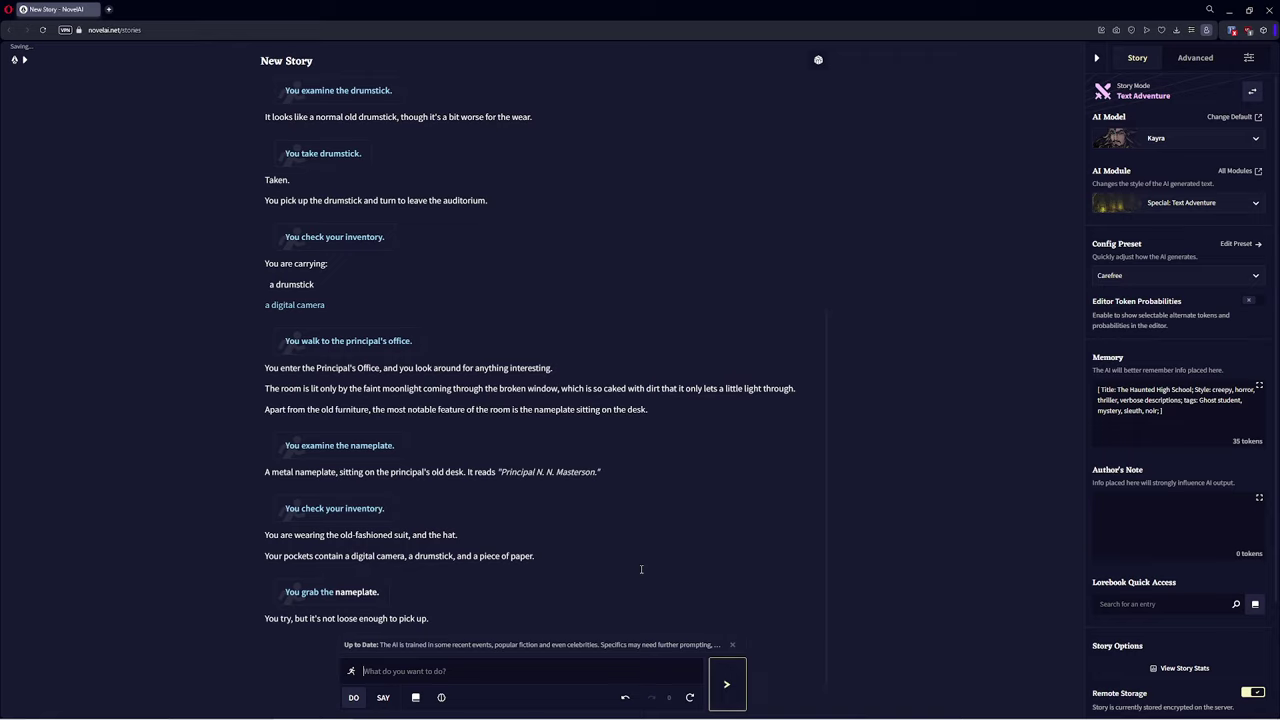
double_click(337, 590)
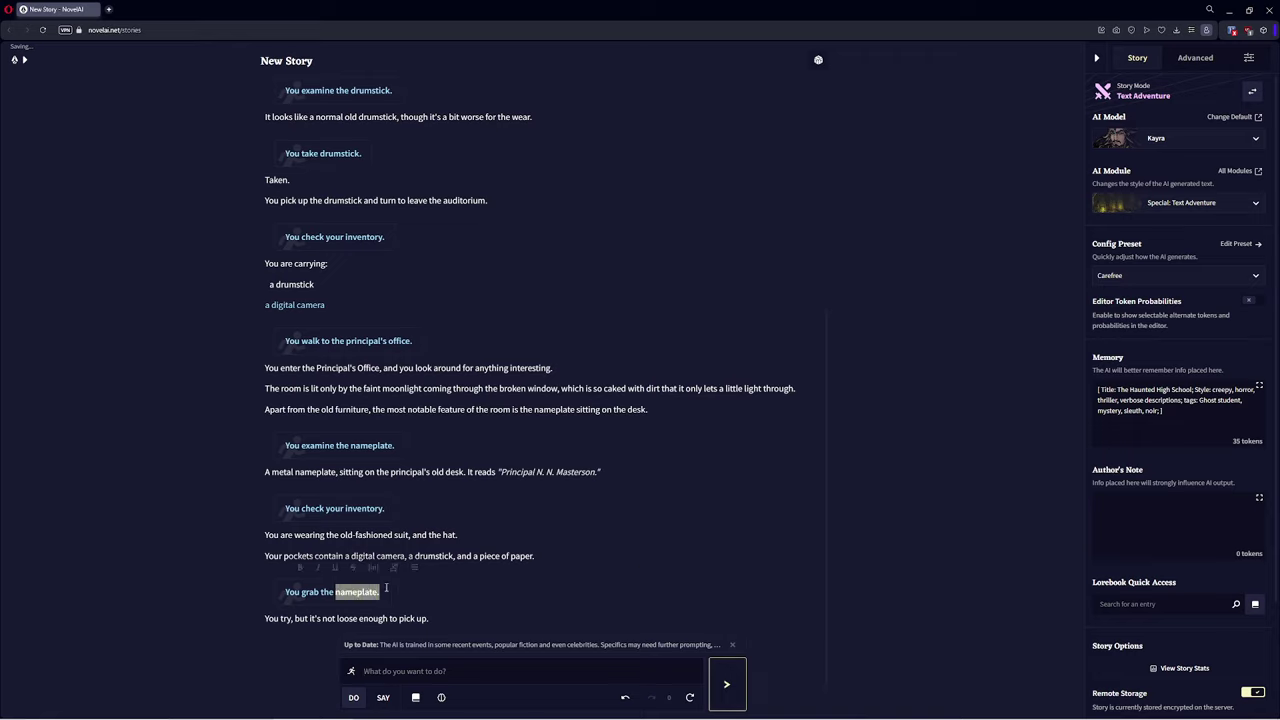
left_click(462, 583)
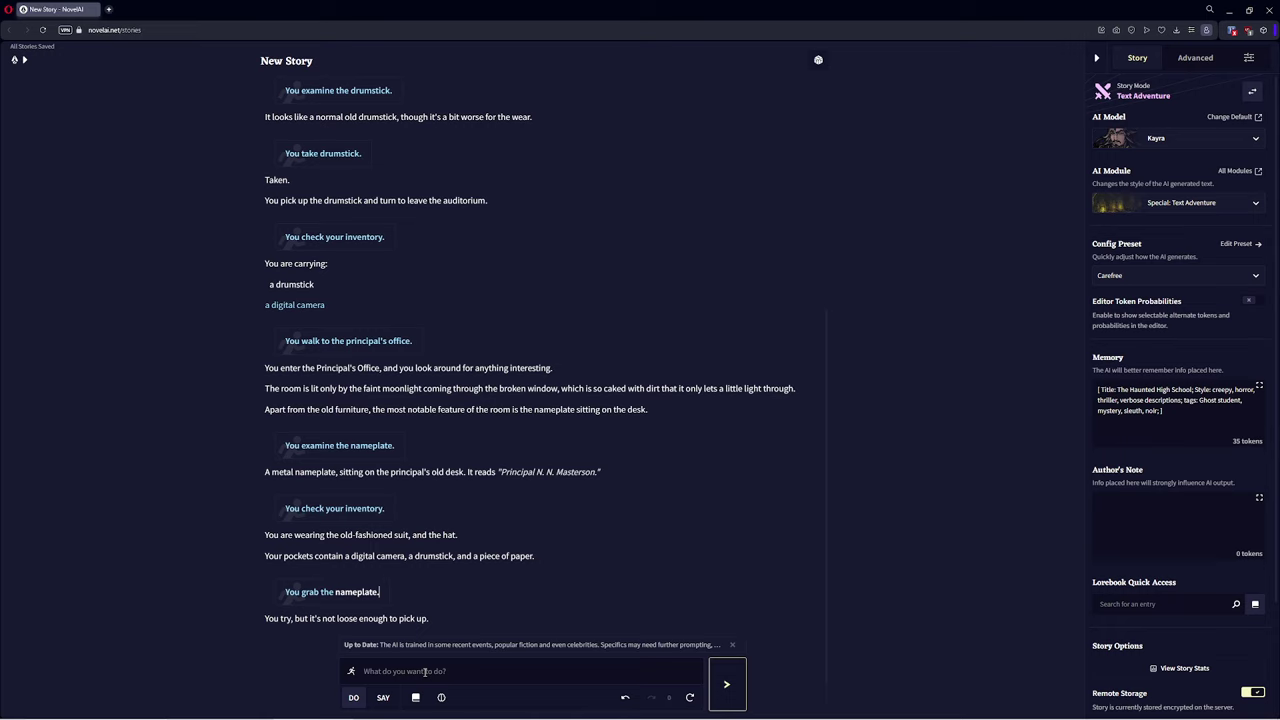
type("t")
key("Return")
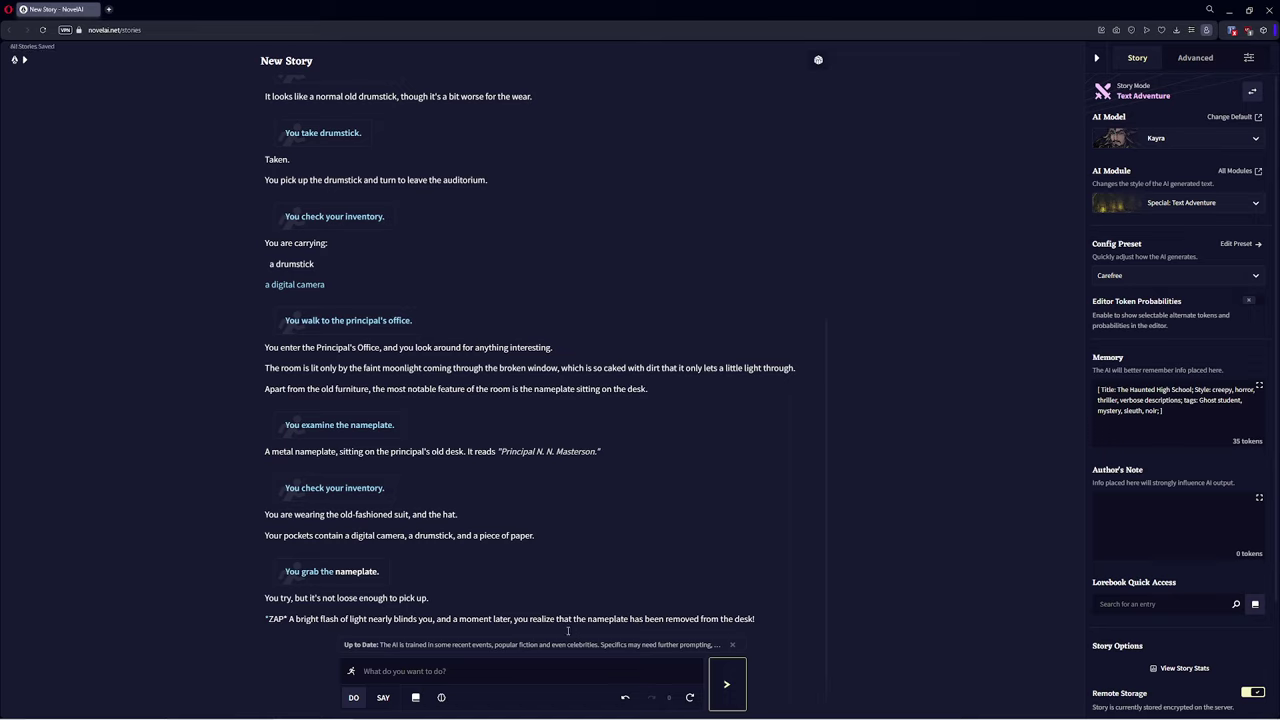
Step: Enter the 'jerk' action and let the AI continue the story
left_click(440, 671)
type("jerk")
key("Return")
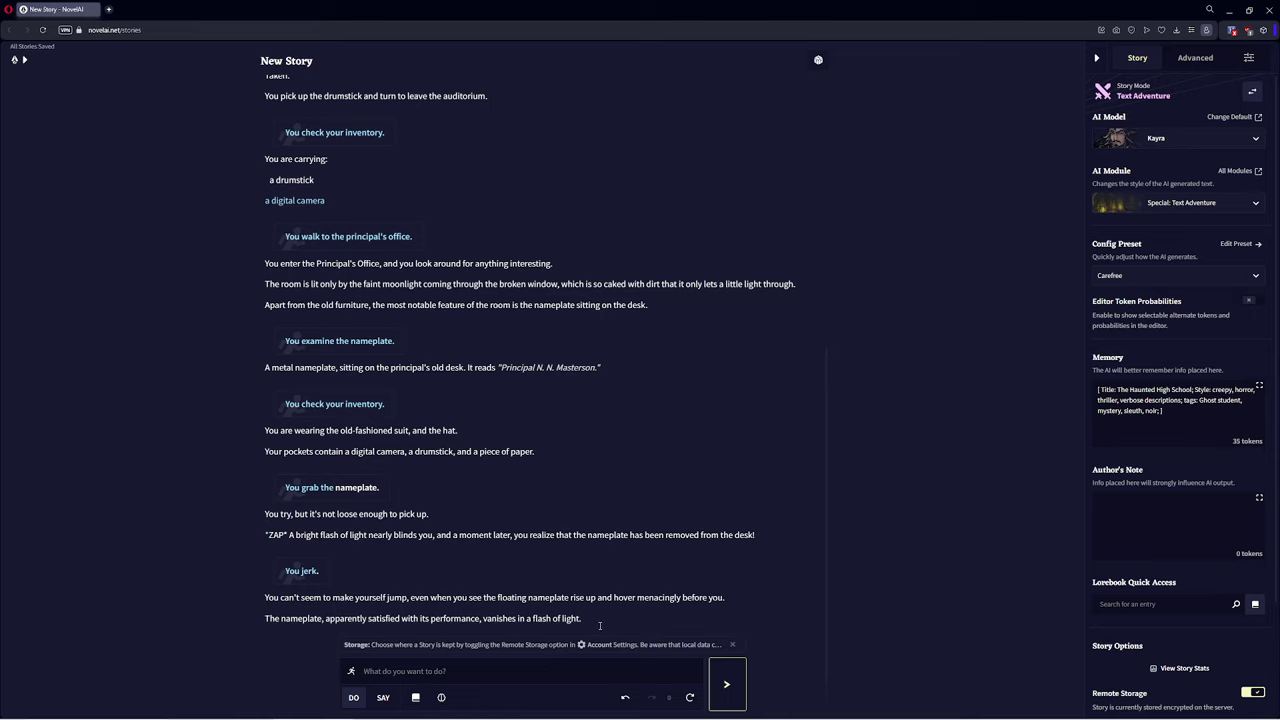
key("ctrl+Return")
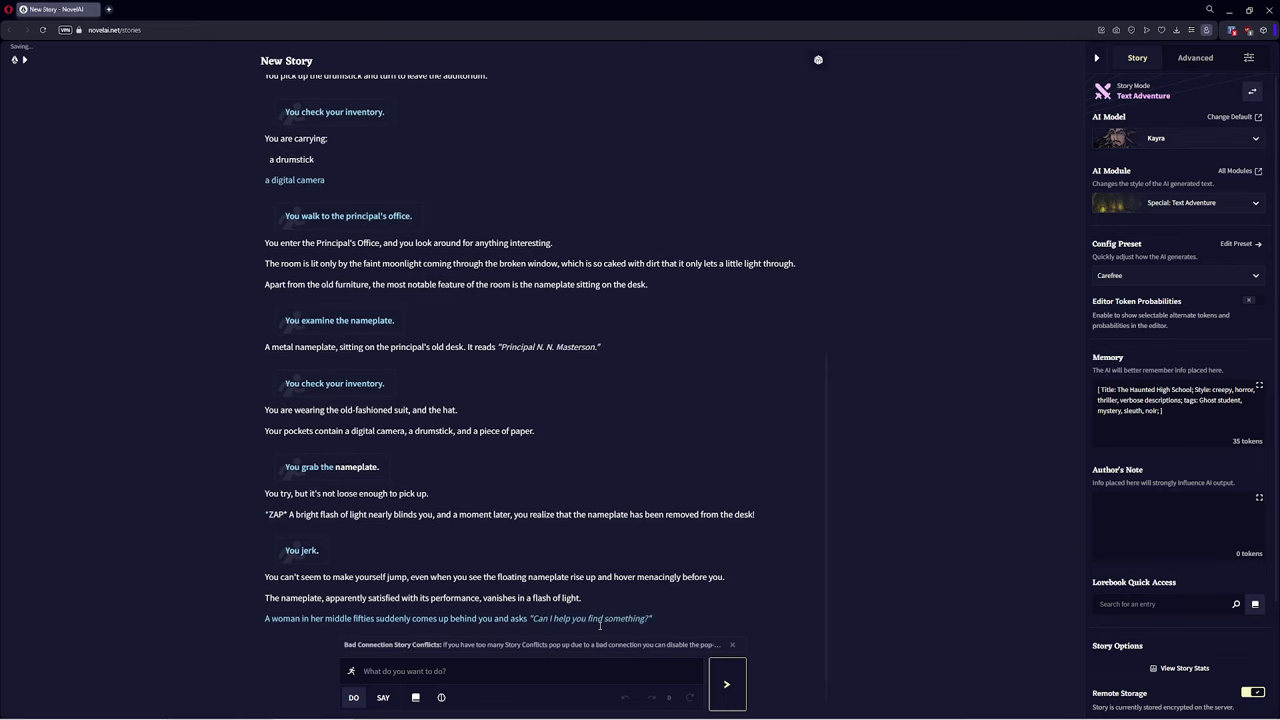
Step: Enter the 'Turn suddenly' action in DO mode
left_click(383, 704)
left_click(352, 698)
left_click(381, 674)
type("Turn suddenly")
key("Return")
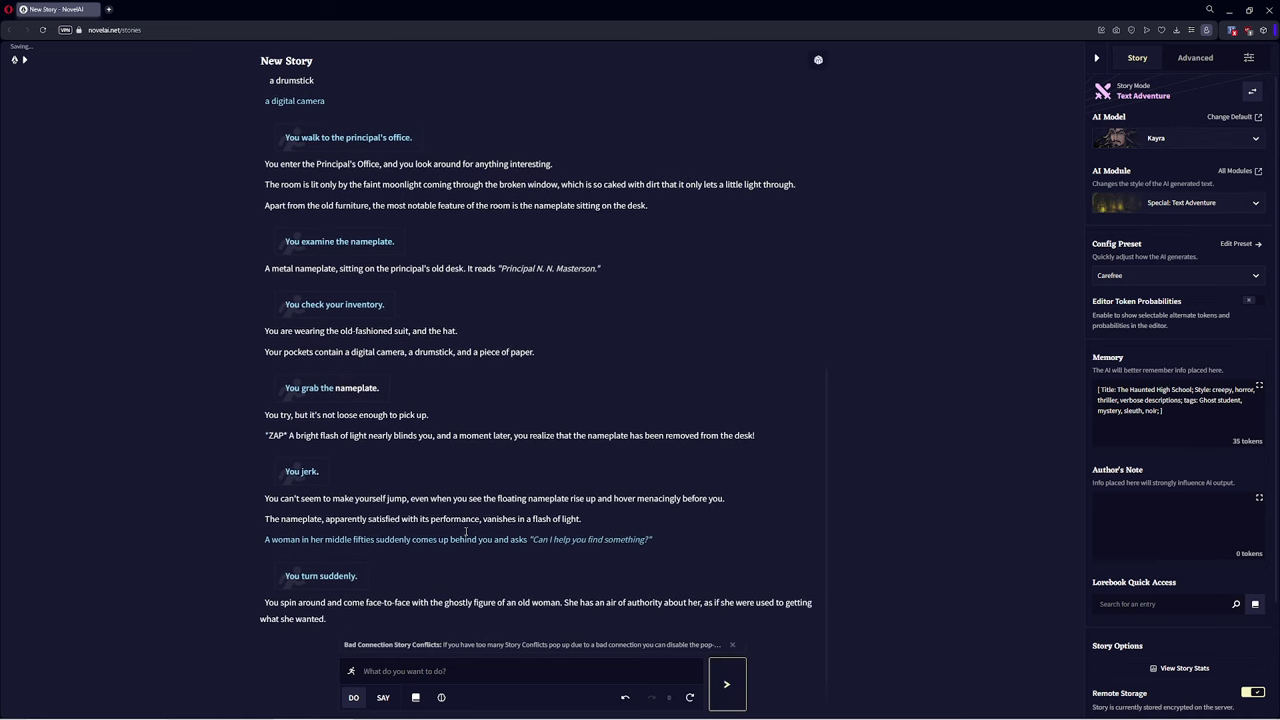
Step: Ask 'Who are you?' and begin typing the evidence-seeking reply
left_click(385, 700)
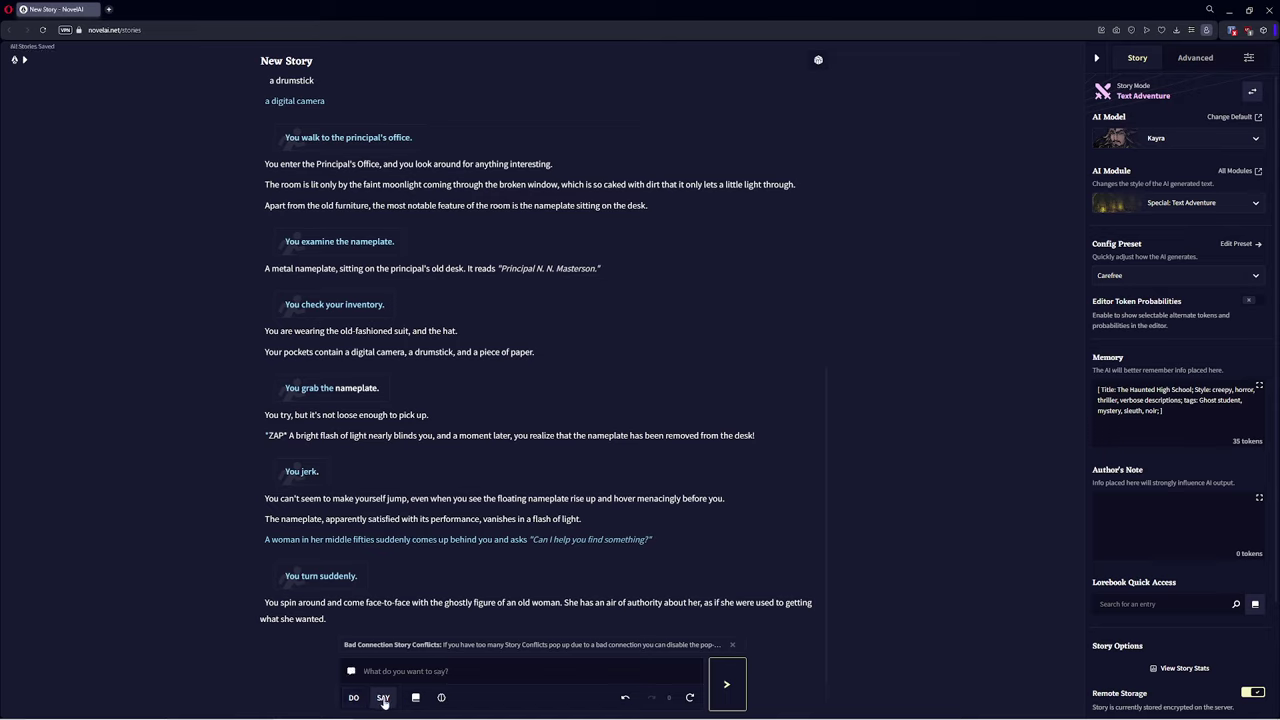
left_click(354, 698)
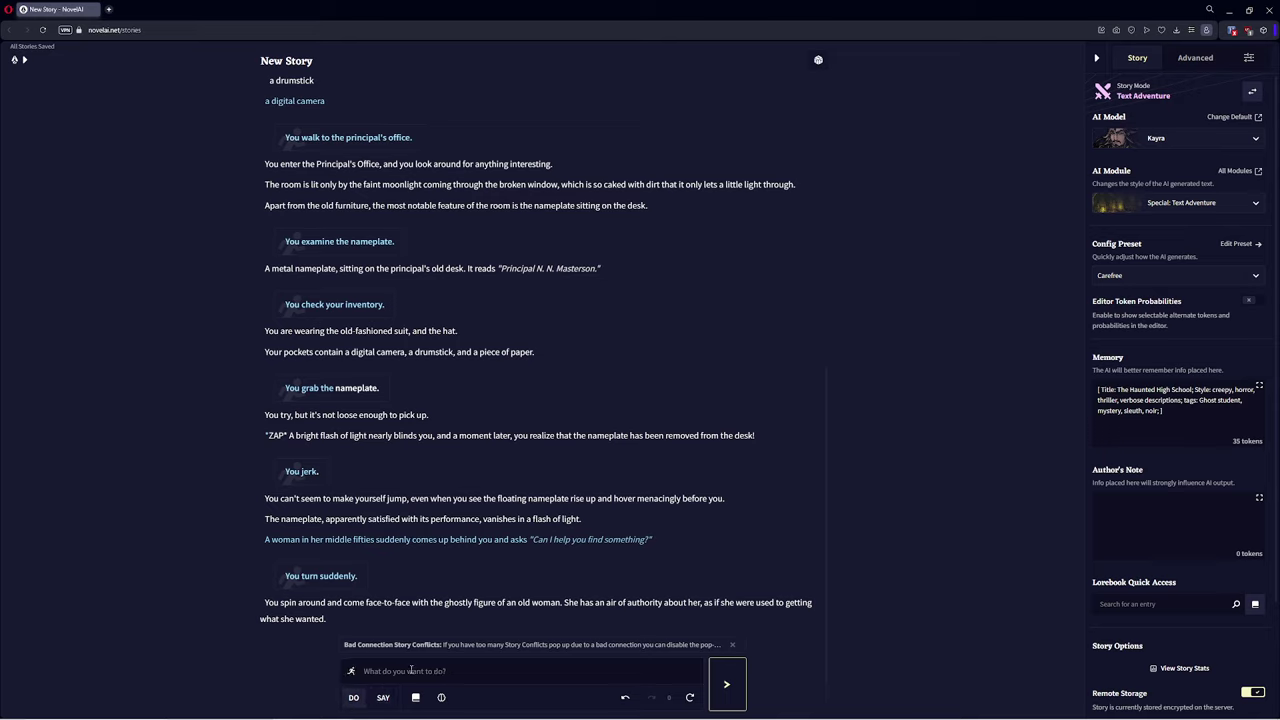
type("You ask, \"Who are you?\"")
key("Return")
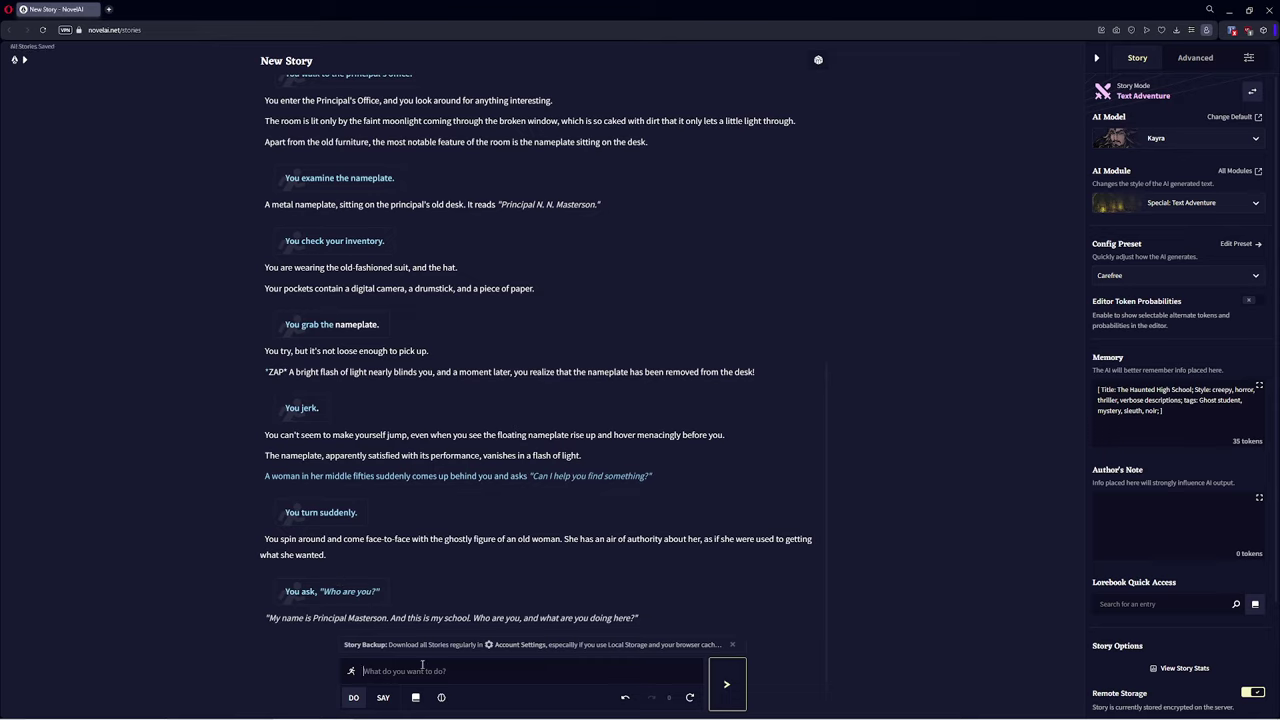
type("\"I am looking for evidence of why the sc")
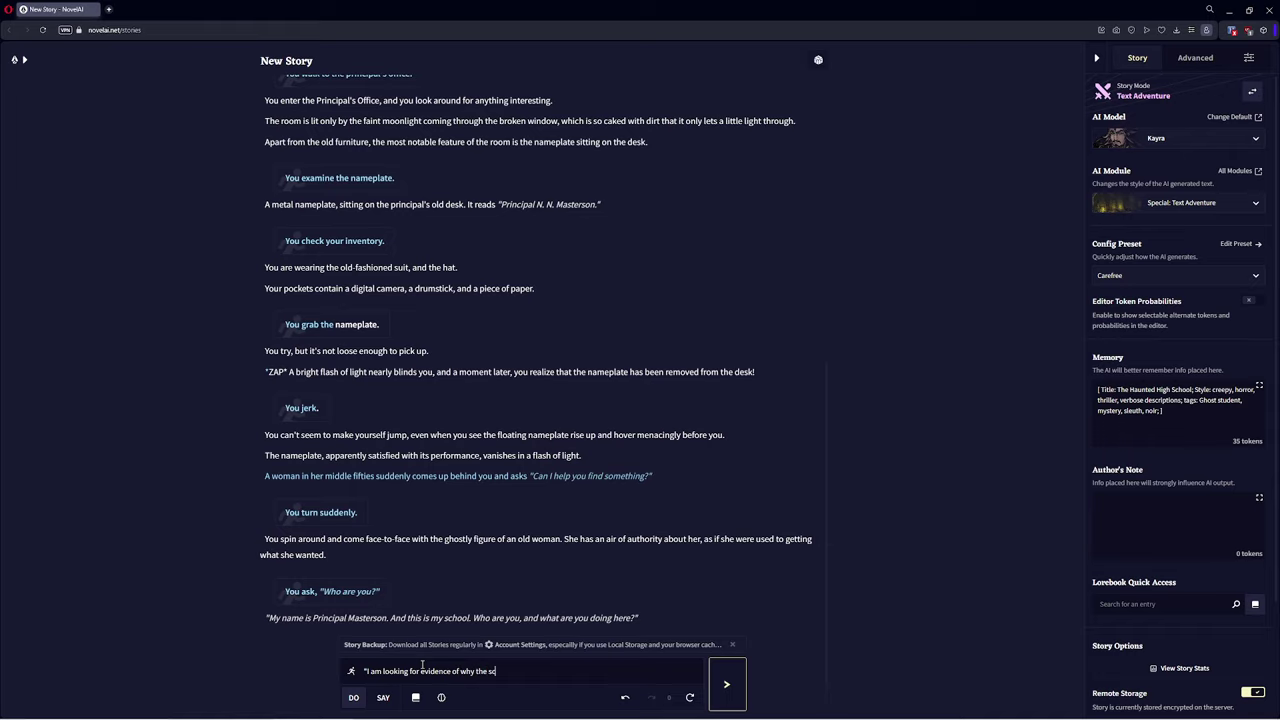
type("hool was abandoned.")
Step: Say you seek evidence of the school's abandonment, trim her reply to one paragraph, and switch to SAY
key("Return")
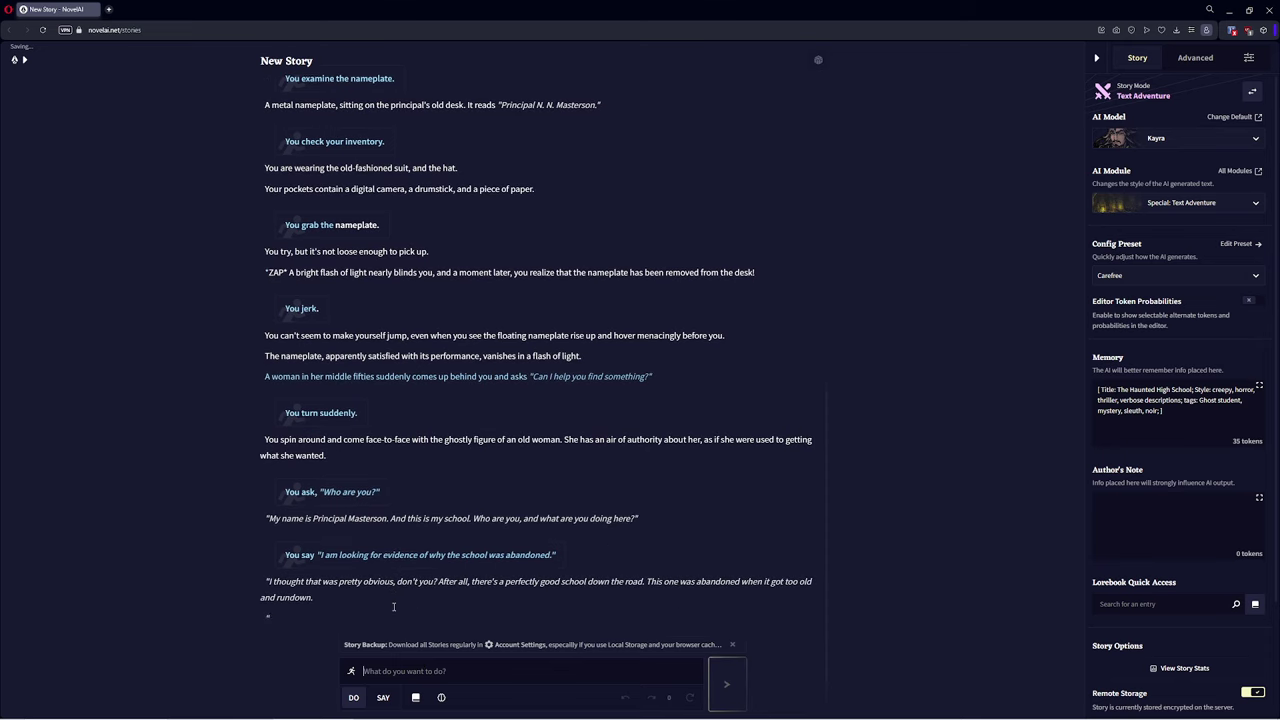
left_click(333, 591)
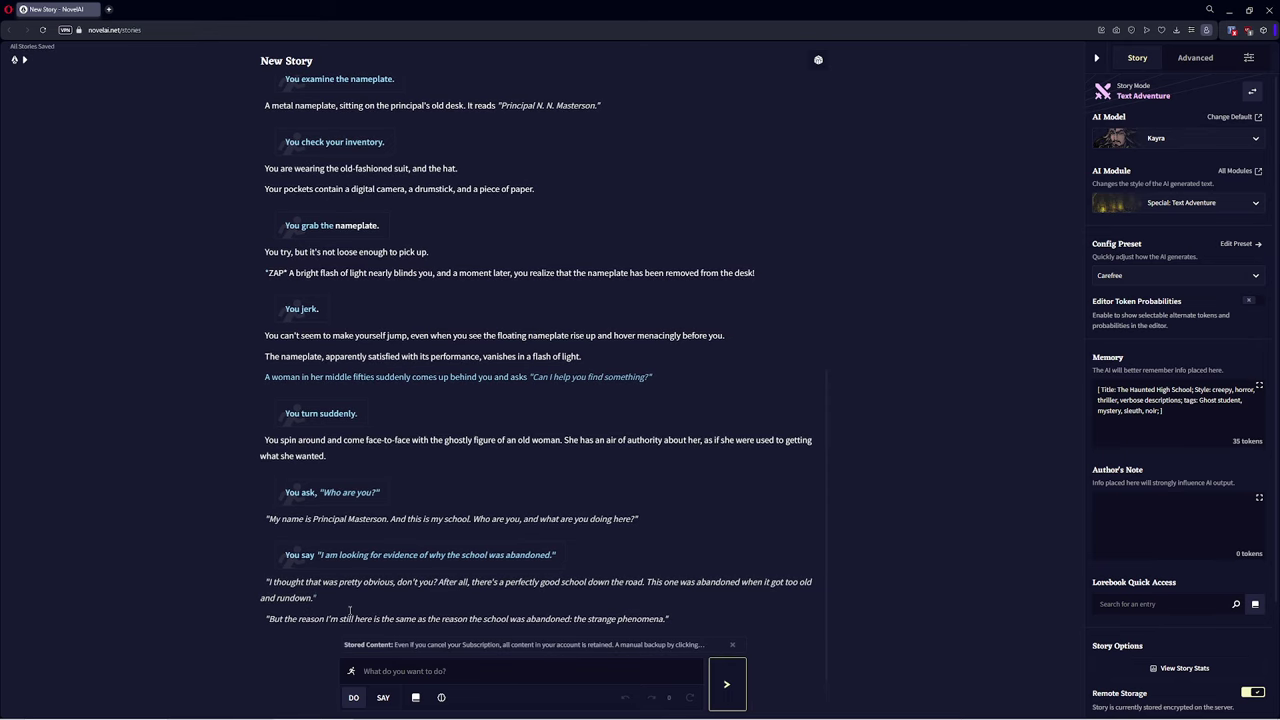
left_click_drag(266, 620, 217, 617)
key("BackSpace")
key("BackSpace")
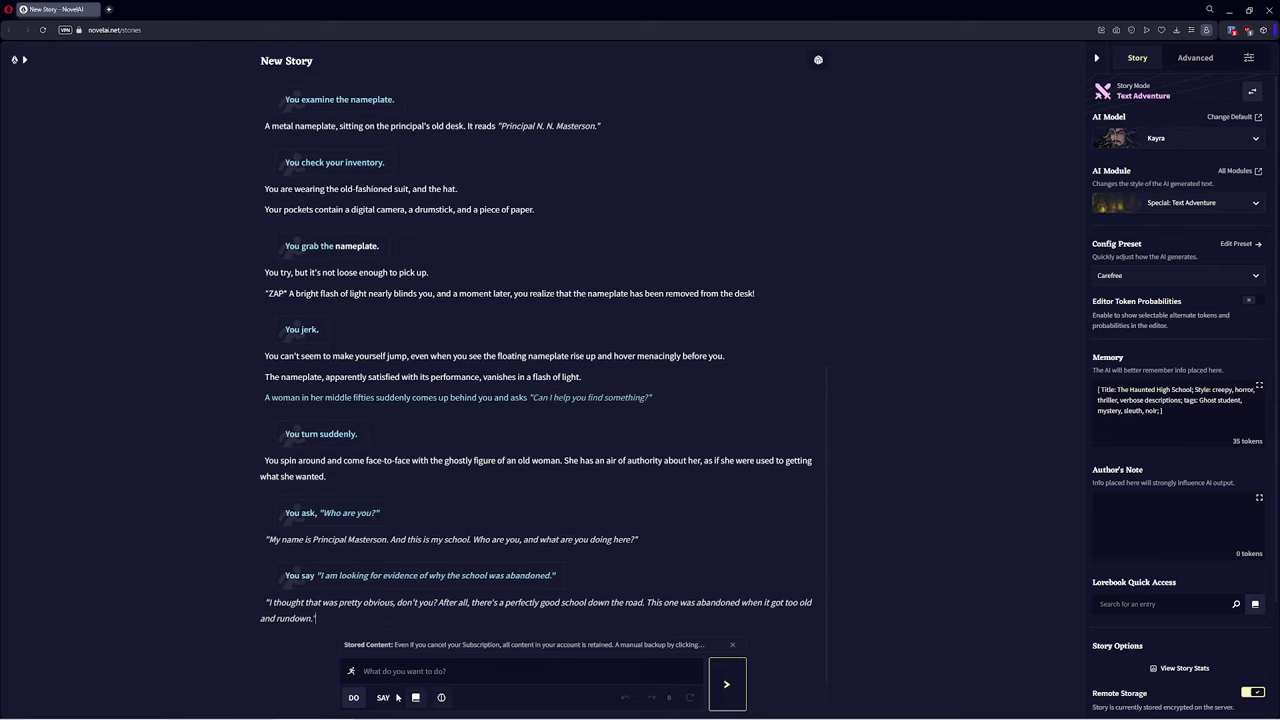
left_click(383, 698)
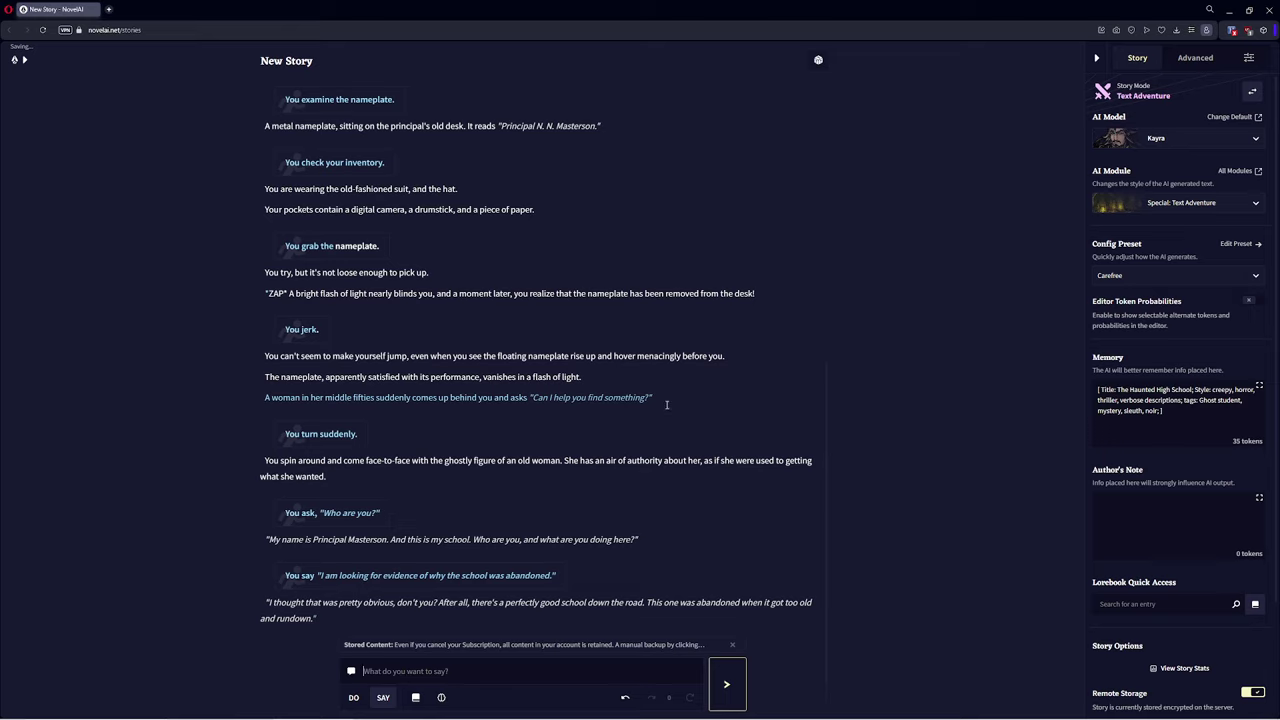
Step: Ask 'Then why are you still here?', then try giving the ghost a high five
type("Then why are you still here?")
key("Return")
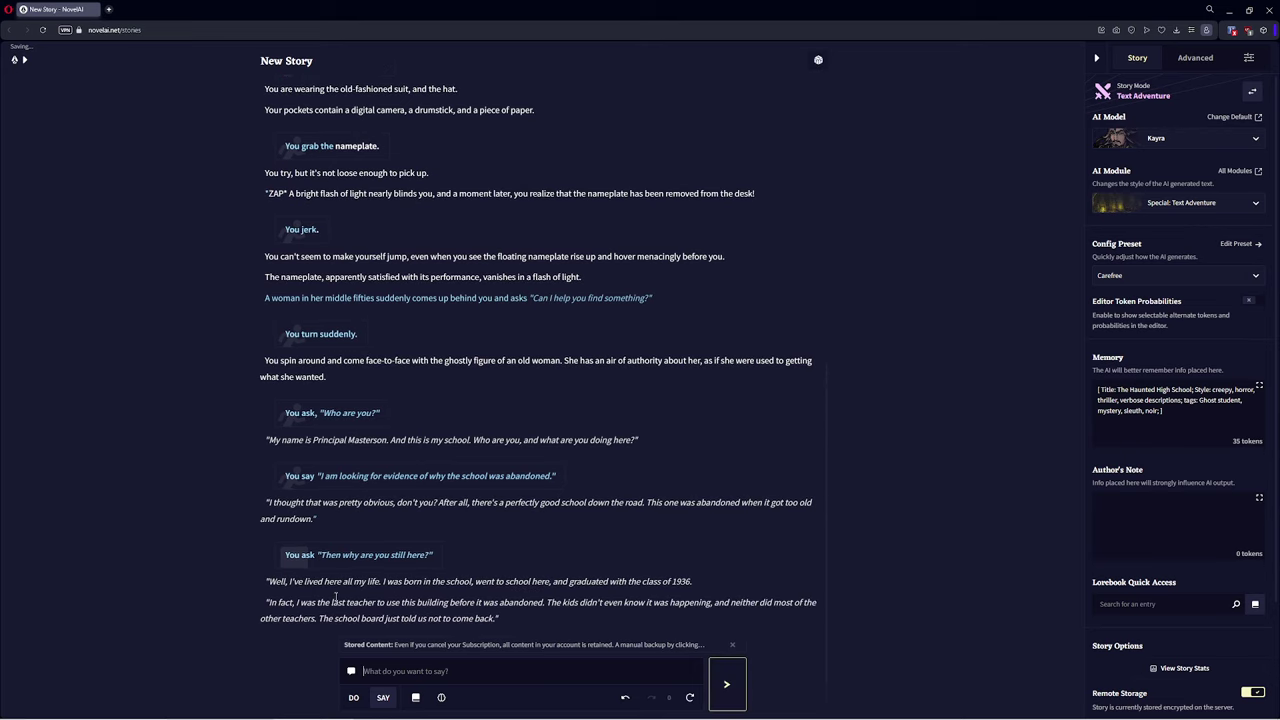
left_click(725, 583)
left_click_drag(419, 555, 449, 555)
left_click(439, 557)
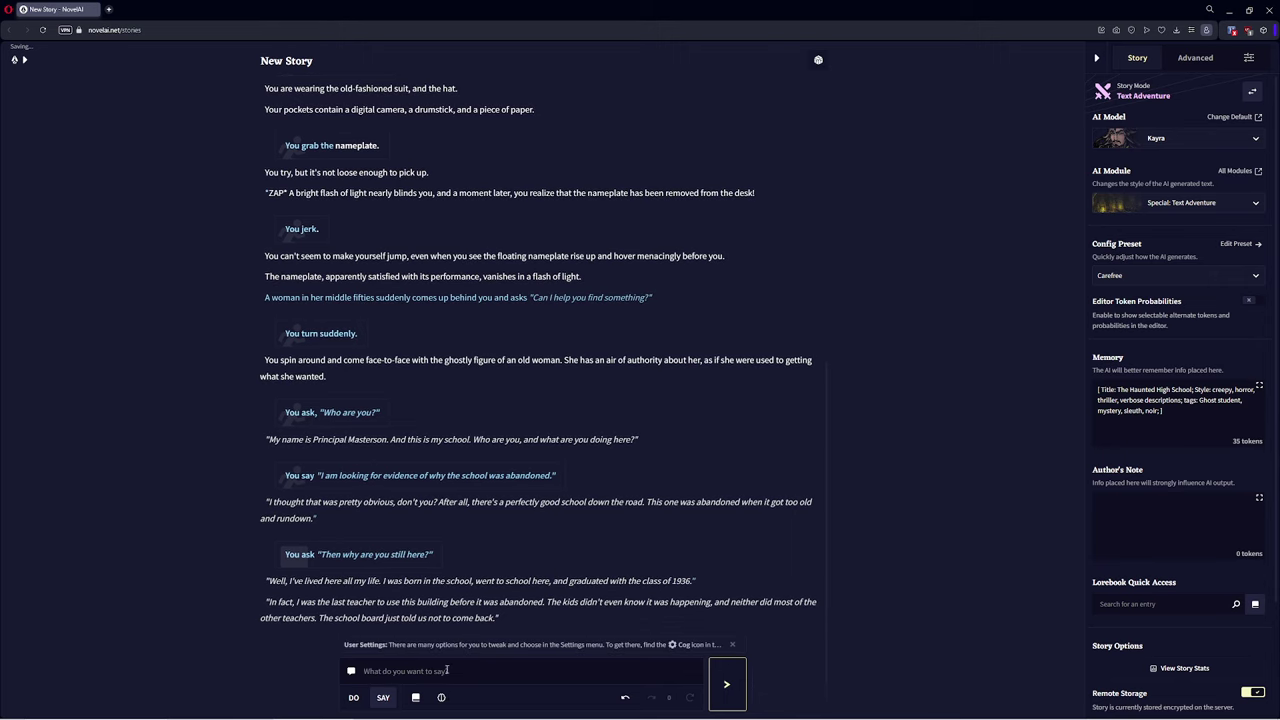
type("I")
type("You give the ghost a g")
type("igh five")
key("Return")
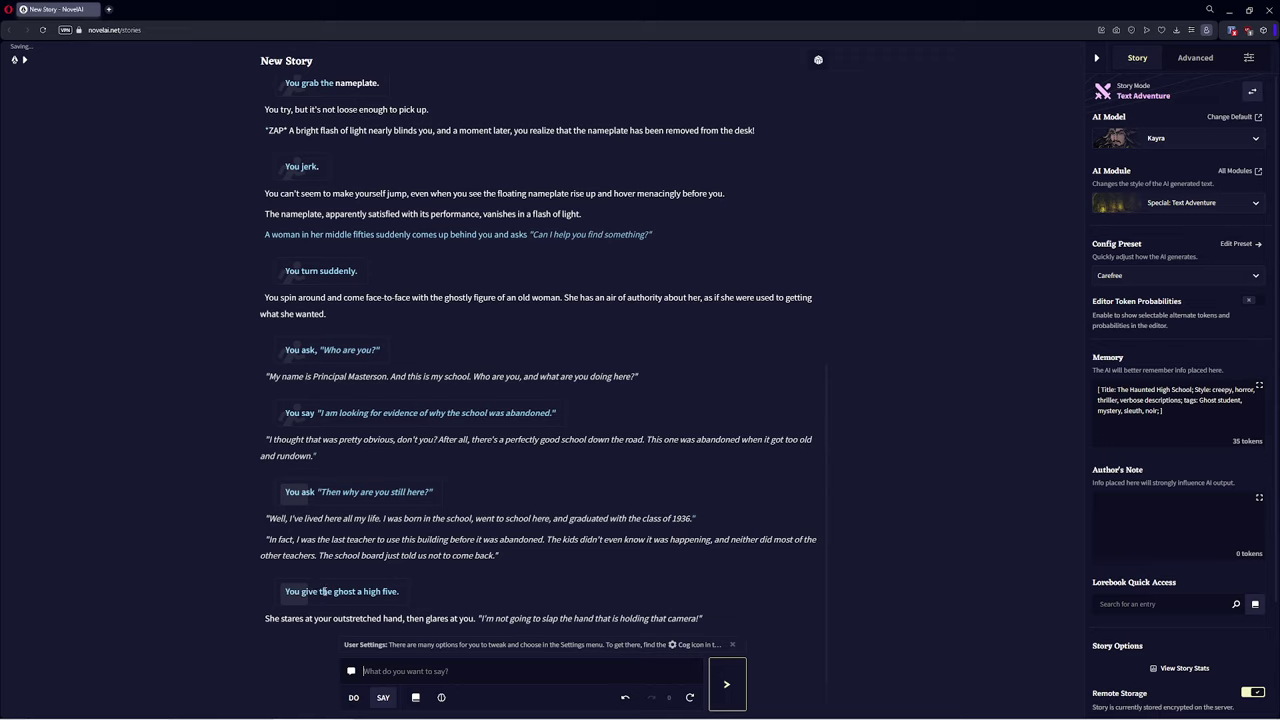
Step: Add narration 'The woman gives you a 20 dollar bill from 1945' and remove the stray I
left_click(355, 696)
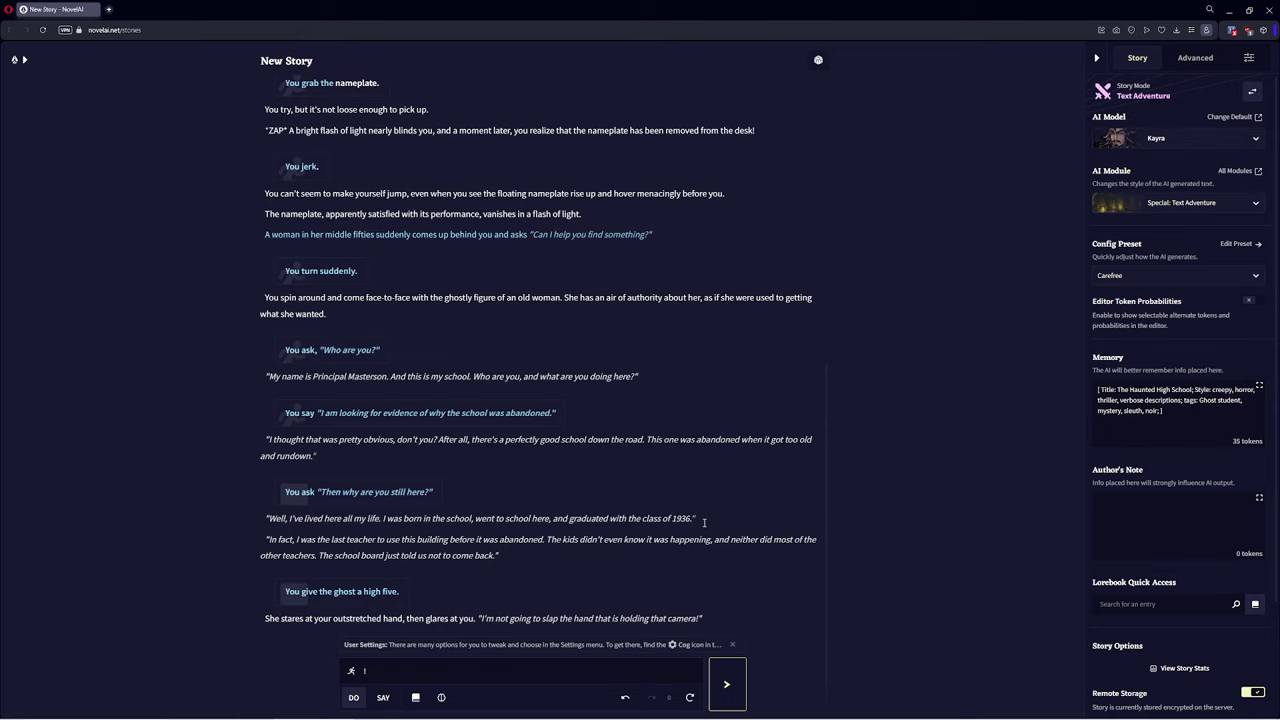
key("Return")
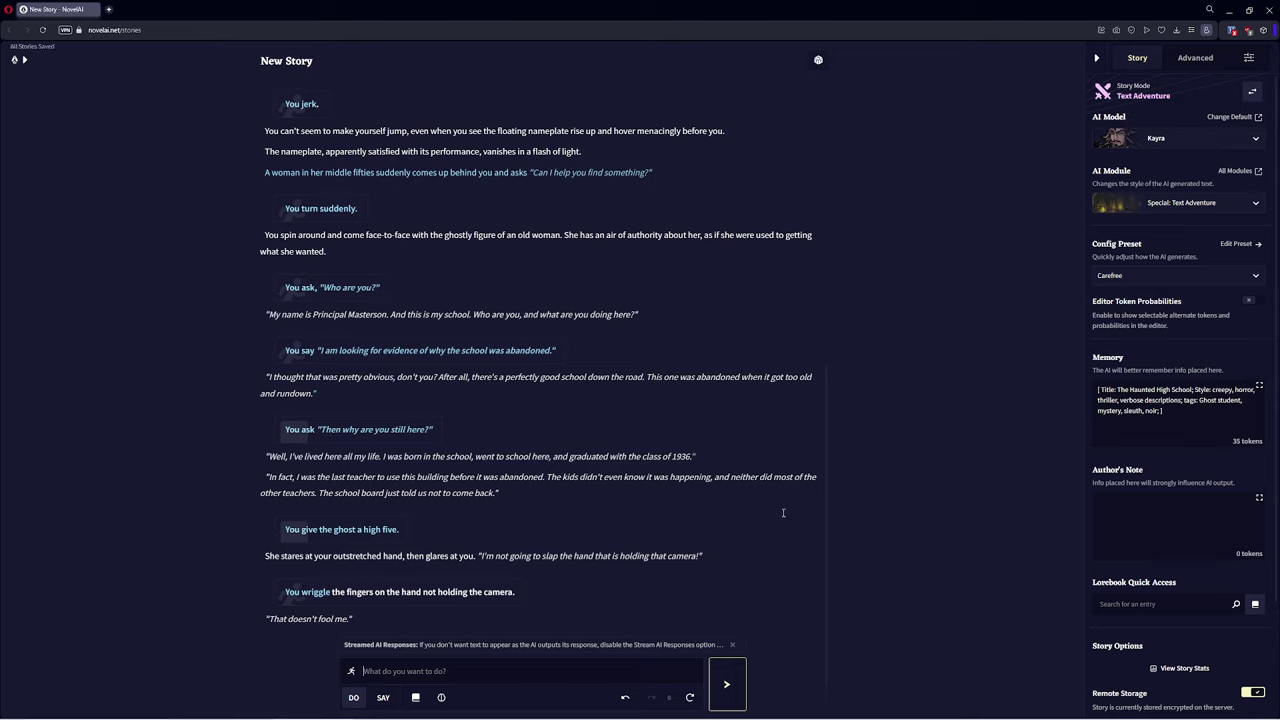
type("IThe former")
key("ctrl+BackSpace")
type("woman gives you a 20 dollar bill from 1945")
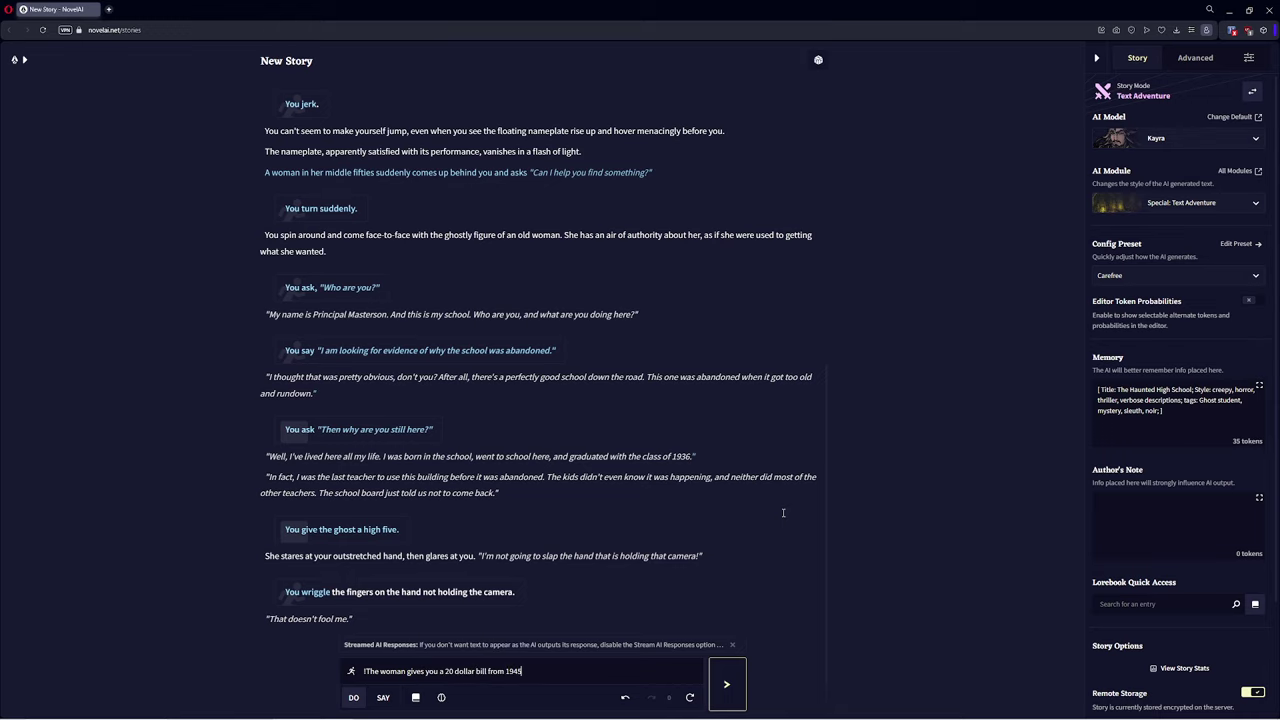
key("Return")
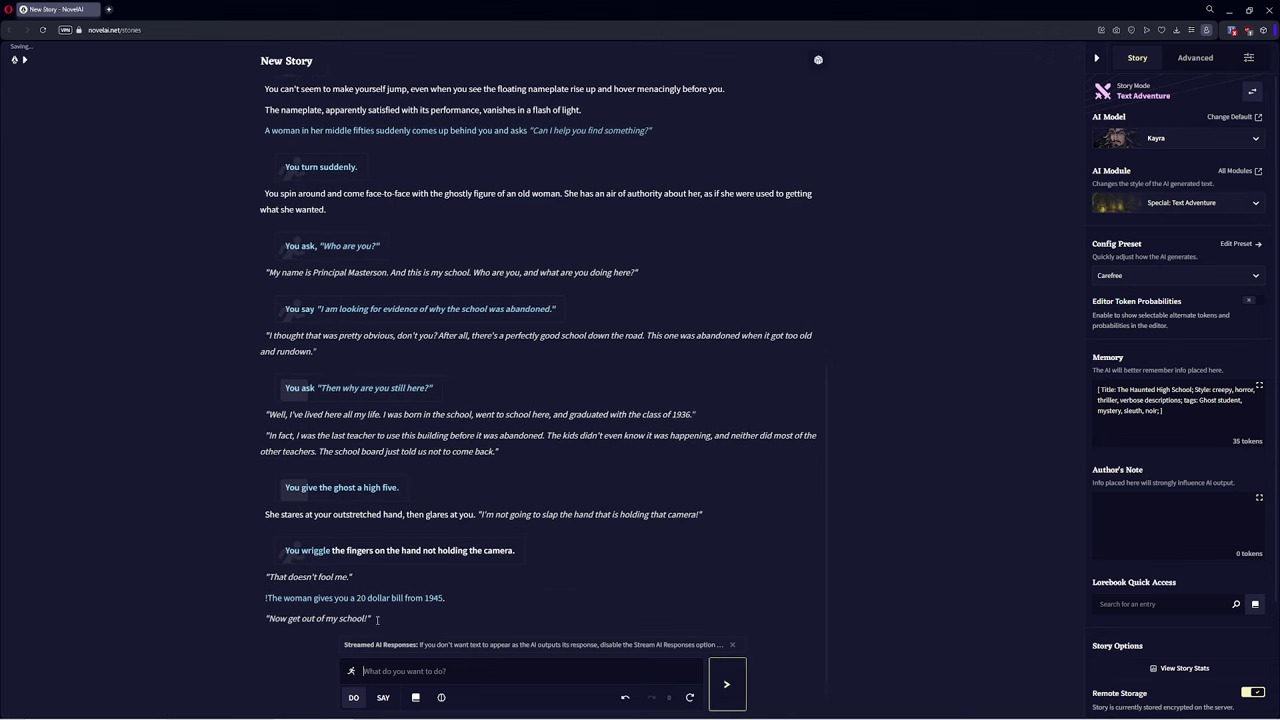
left_click(267, 598)
key("BackSpace")
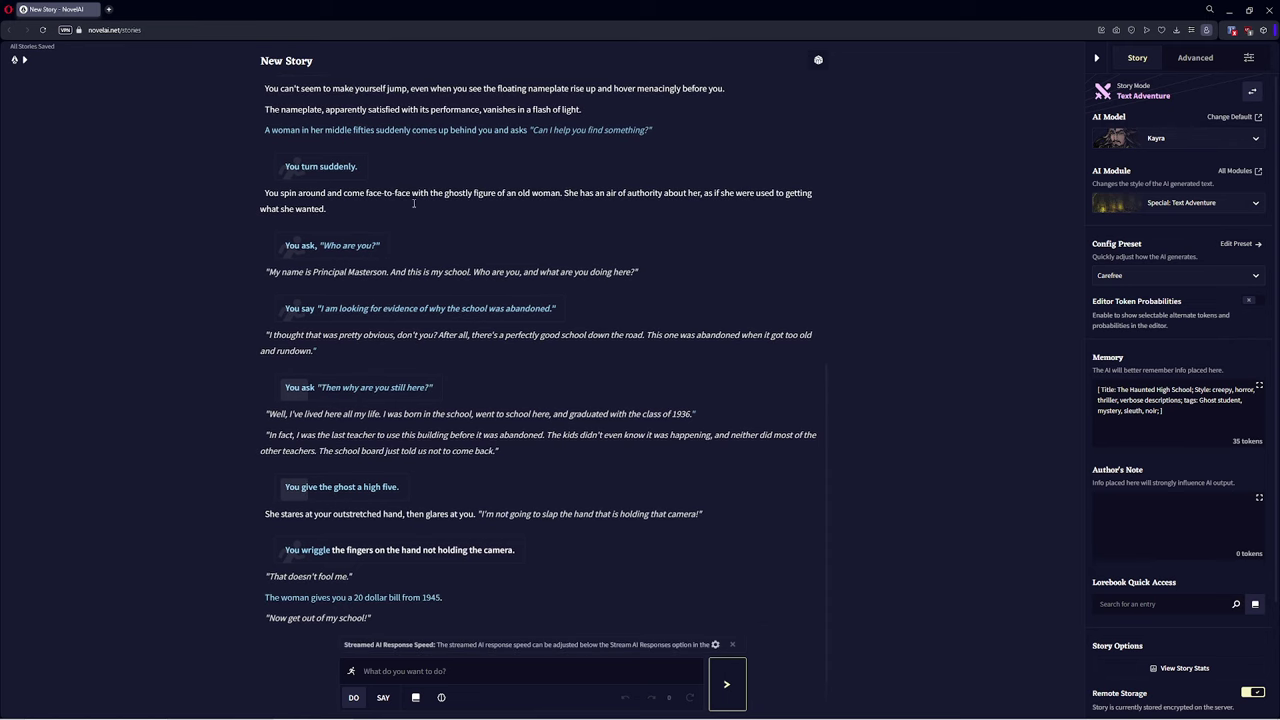
Step: Replace the dollar-bill lines with narration of the woman softening, realizing you were a student
left_click_drag(397, 614, 263, 594)
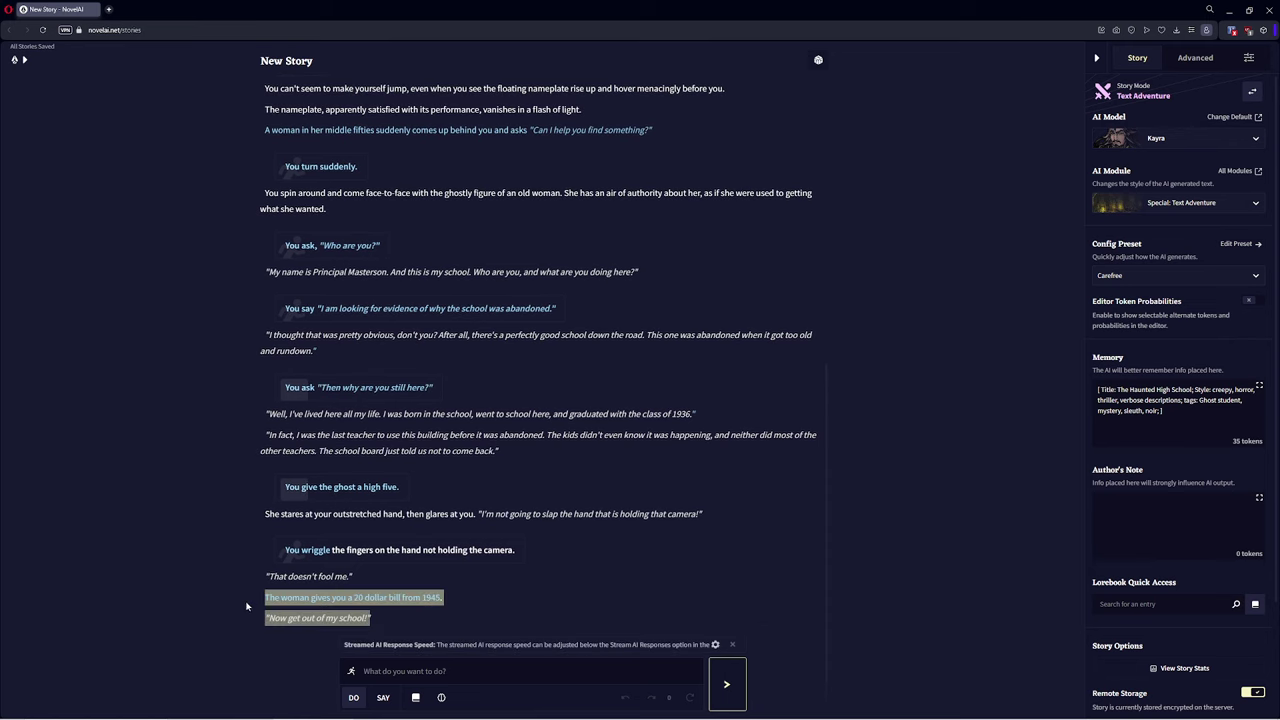
key("BackSpace")
left_click(396, 670)
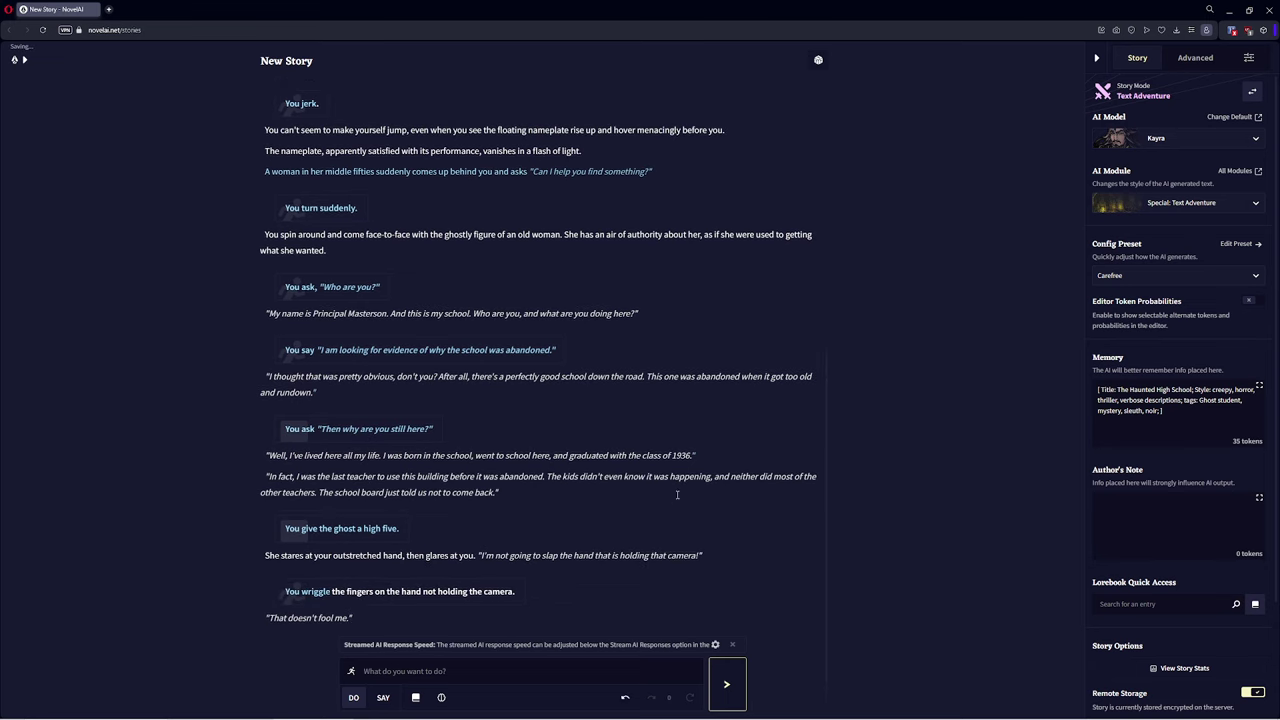
type("!The woman's features soften as she realizes you too were a st")
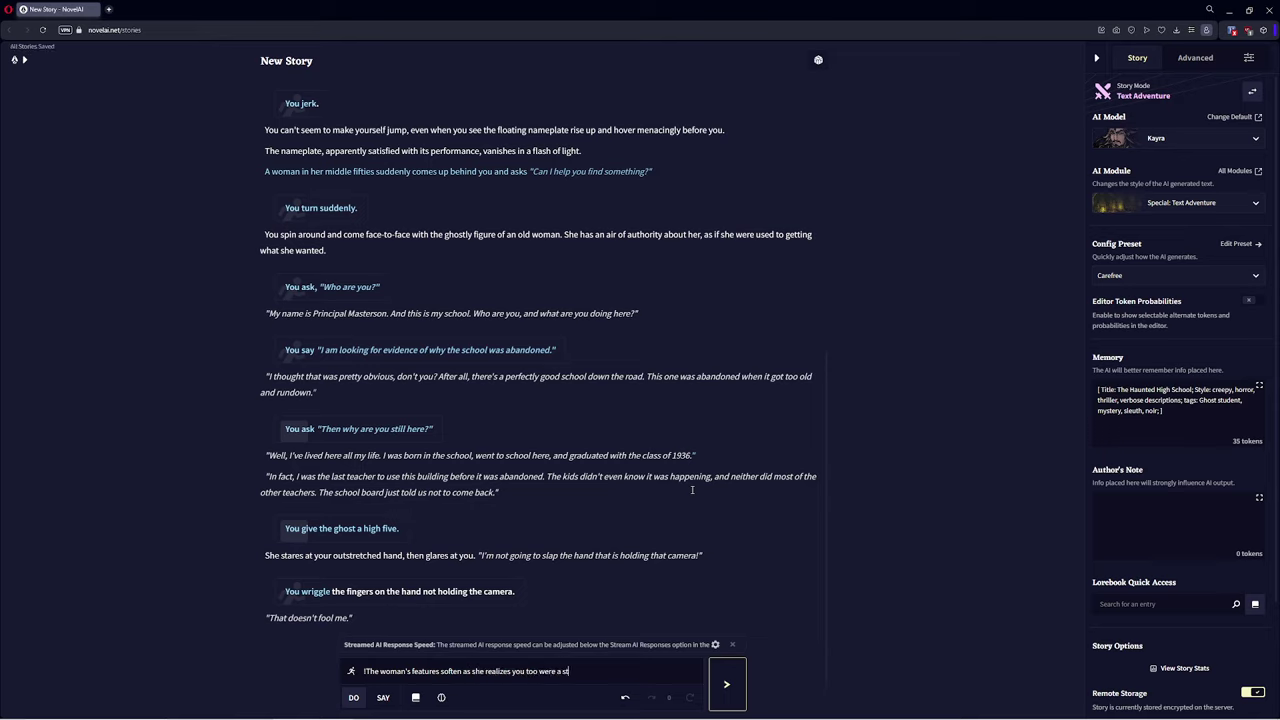
type("udent at the scoho")
key("BackSpace")
type("ool")
key("Return")
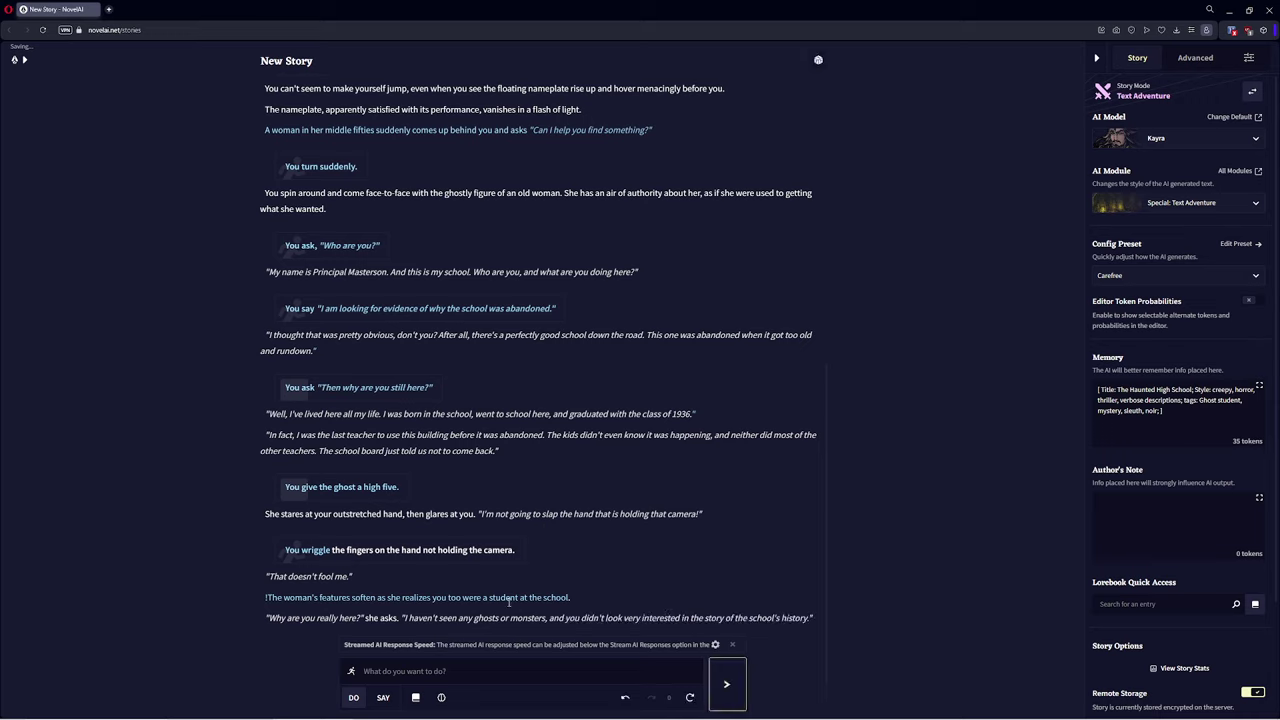
Step: Tidy the start of the woman's line, delete her closing question, and regenerate
left_click(261, 598)
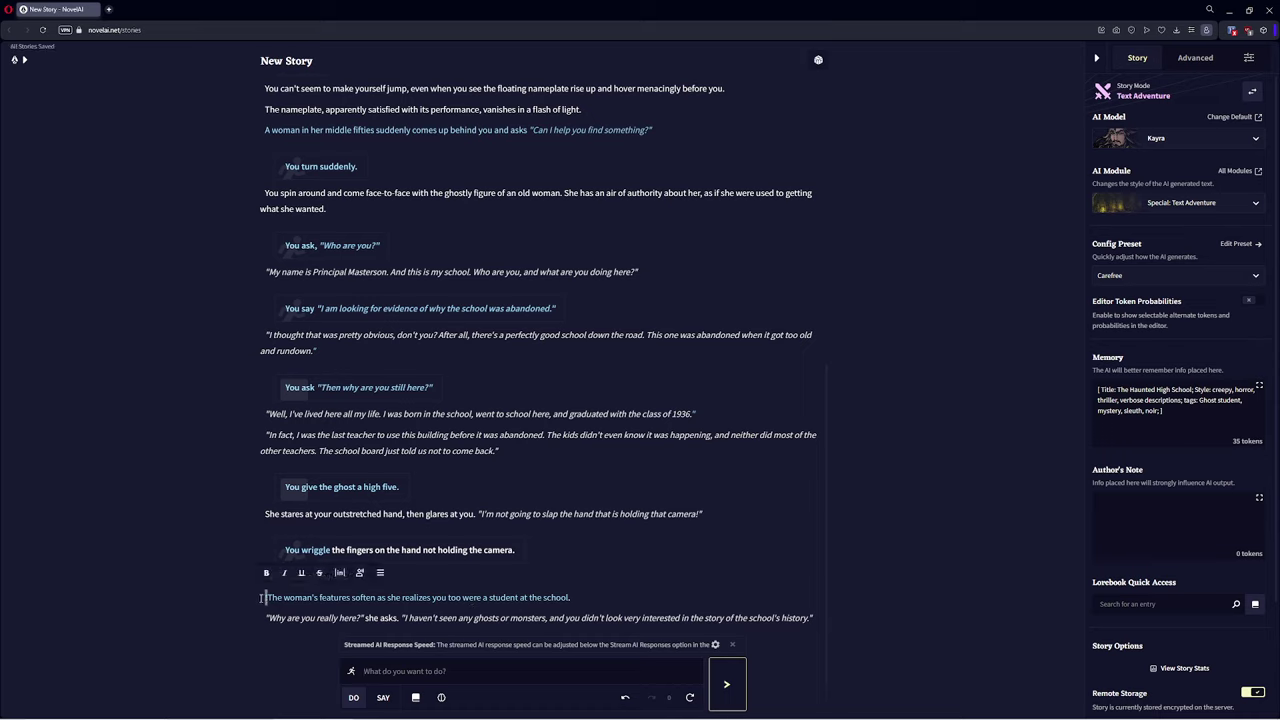
type("\"That doesn't fool me.\"")
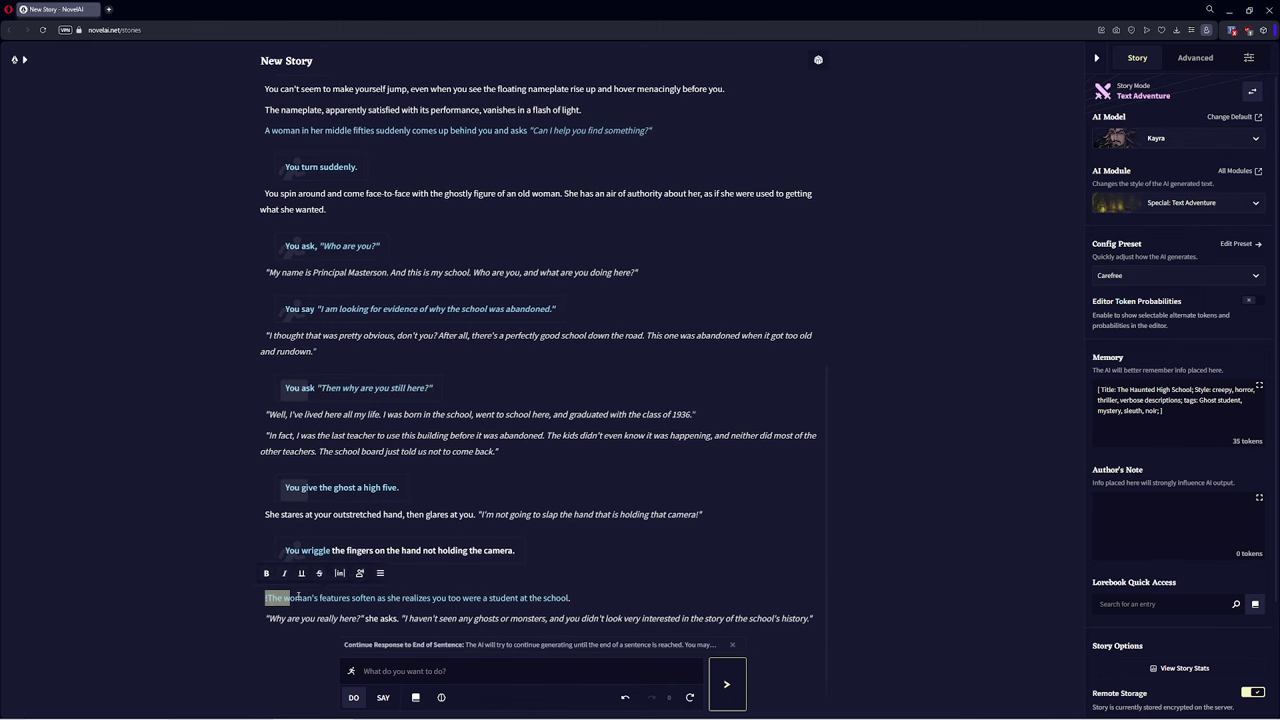
type("!")
left_click_drag(295, 598, 263, 598)
key("ctrl+z")
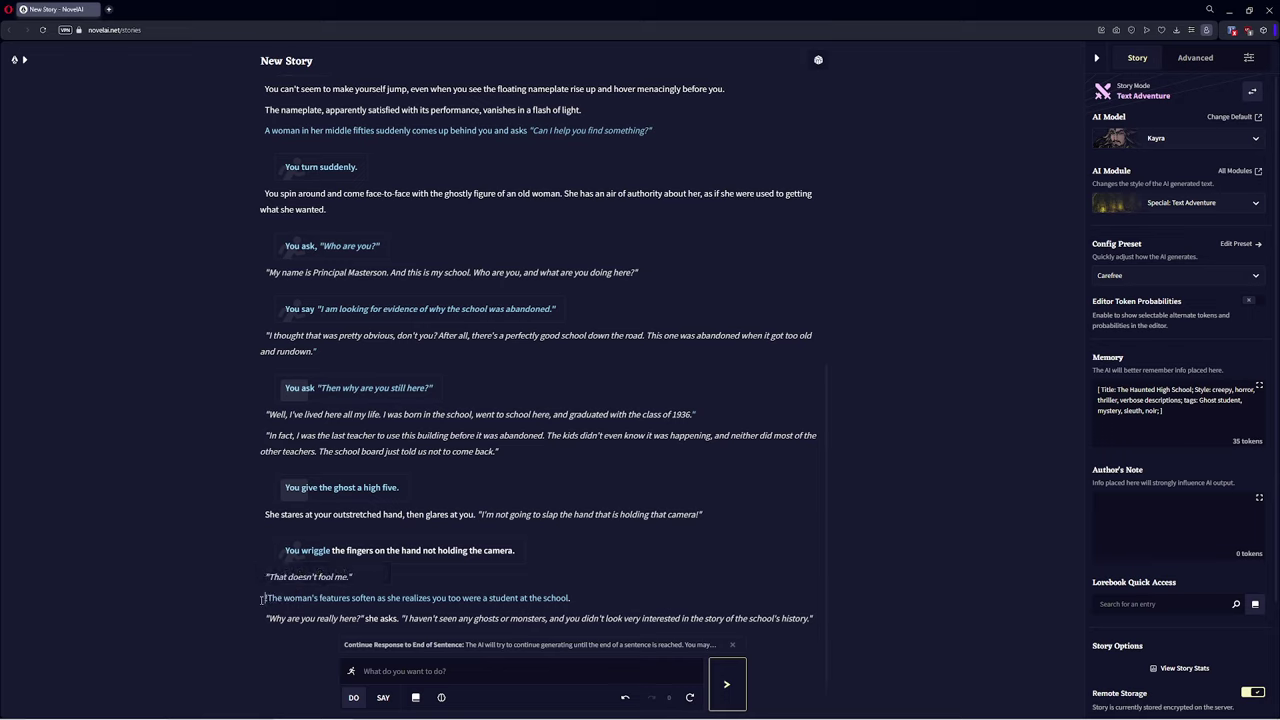
left_click_drag(262, 599, 303, 603)
key("ctrl+z")
key("ctrl+z")
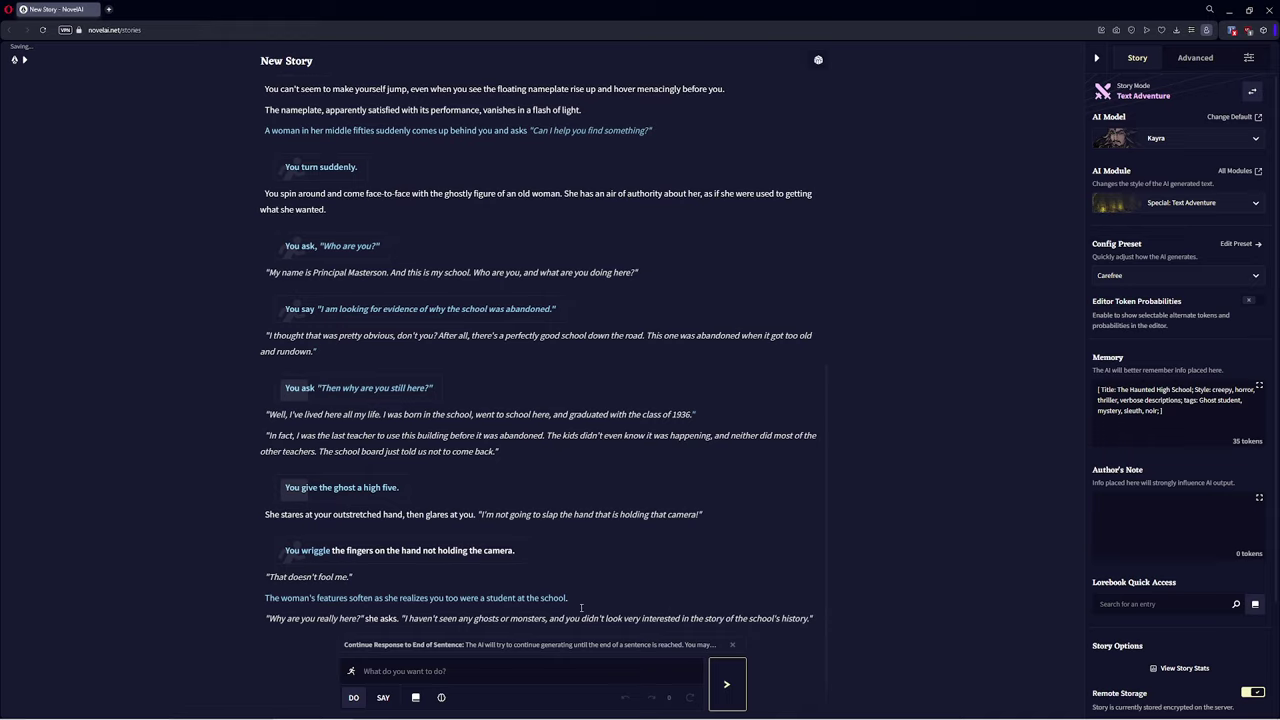
left_click_drag(818, 622, 254, 632)
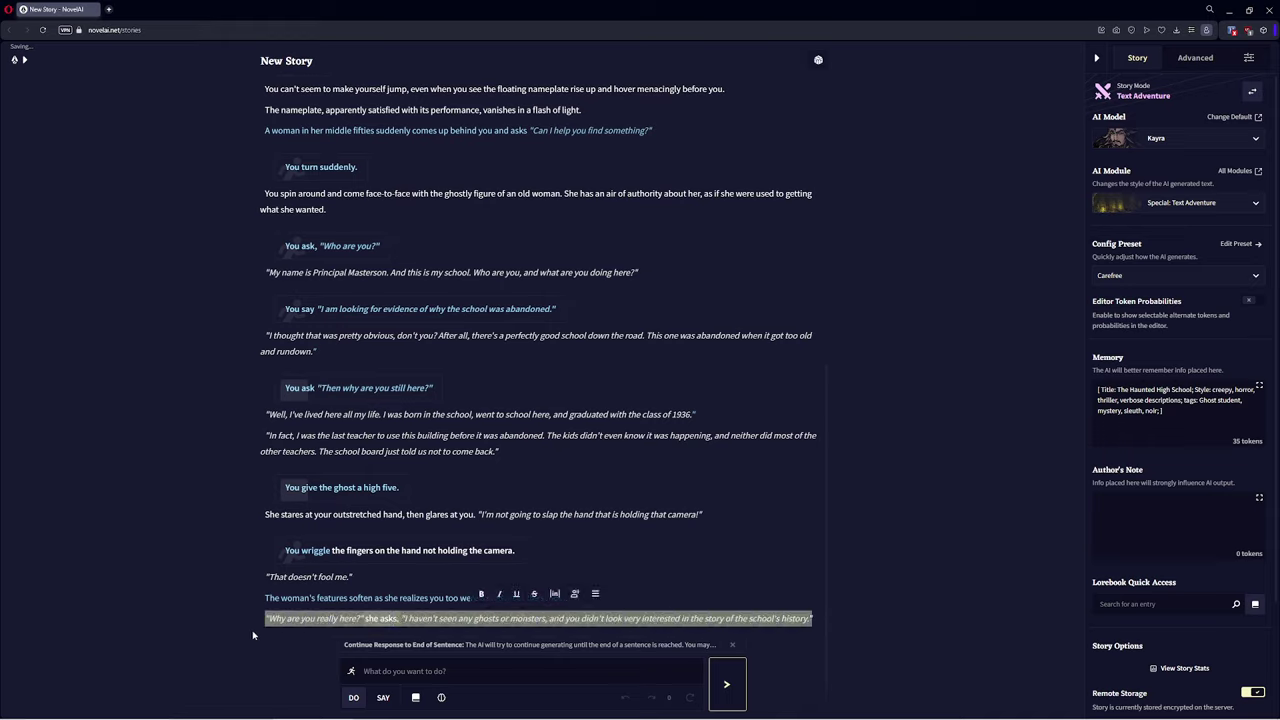
key("BackSpace")
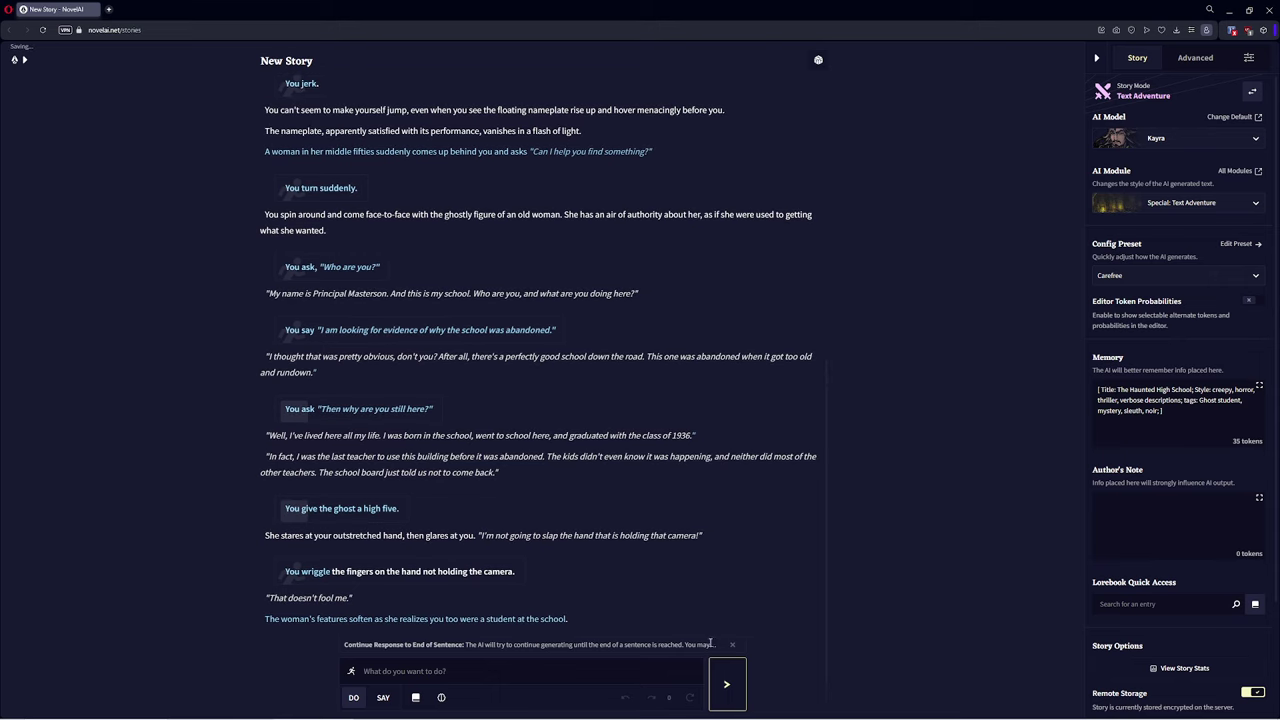
left_click(727, 684)
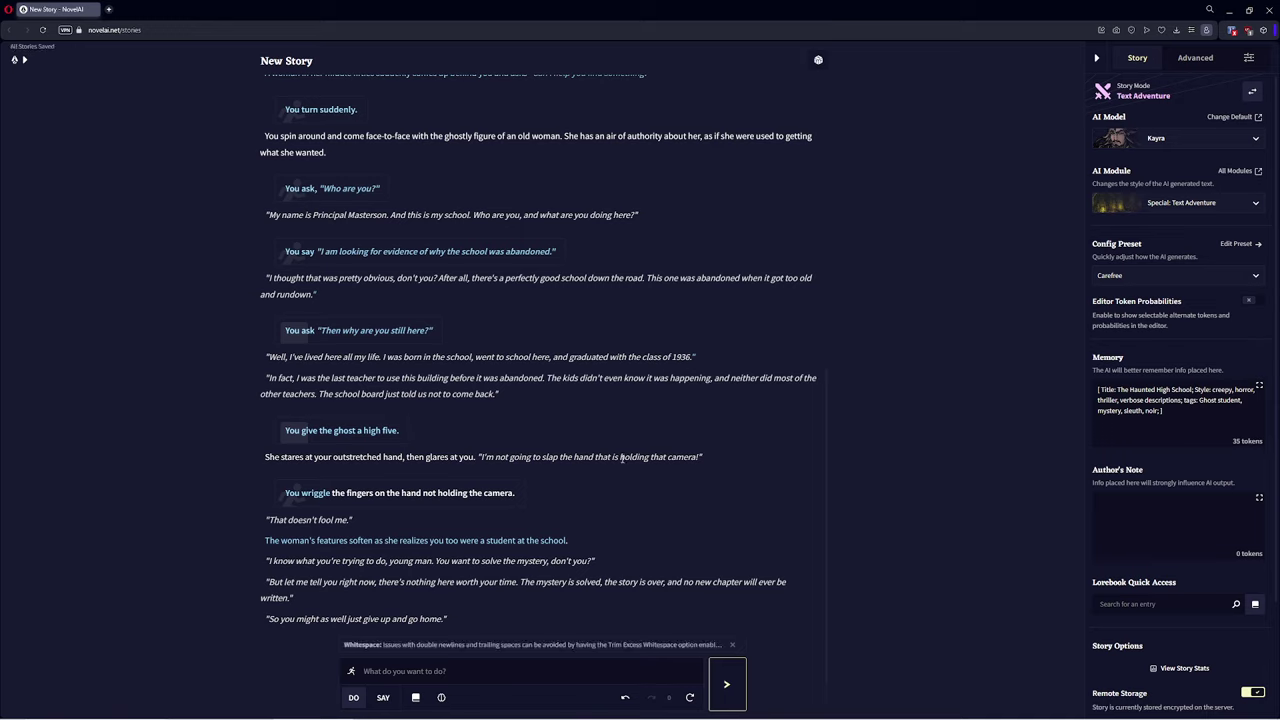
Step: Toggle Story Mode to Storyteller and back, then leave the office for the chemistry lab
left_click(1251, 91)
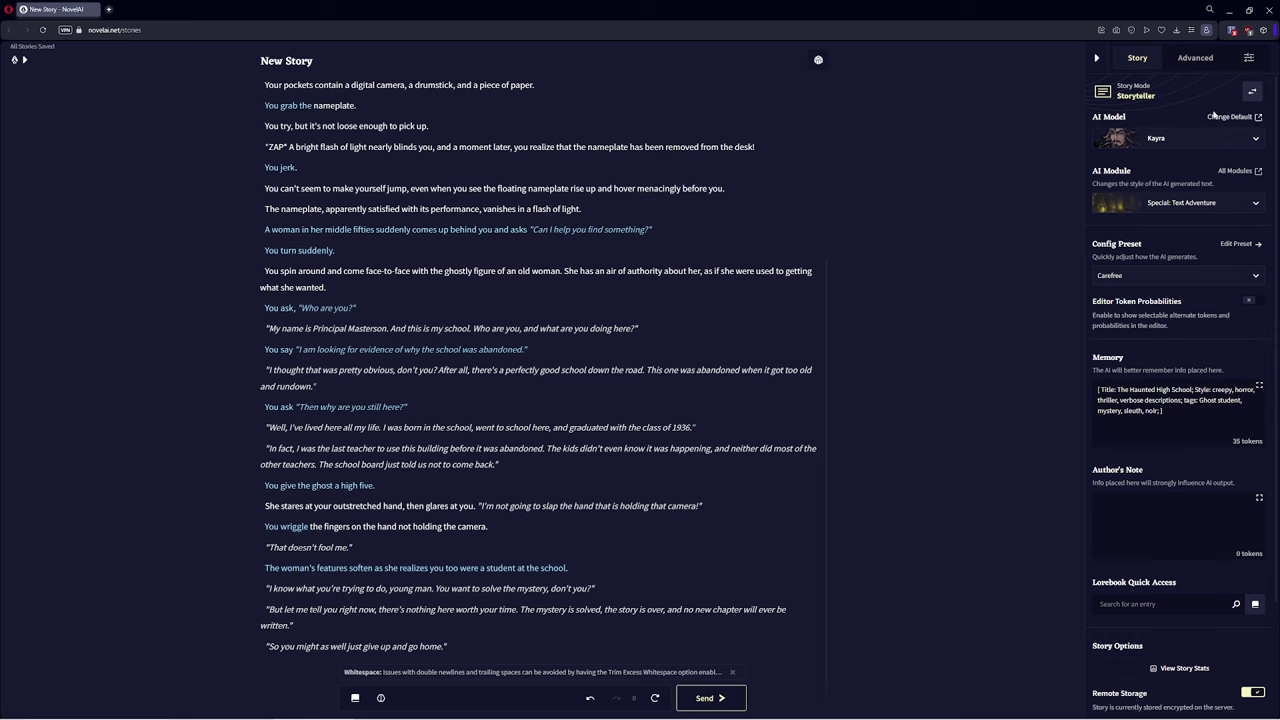
left_click(1249, 94)
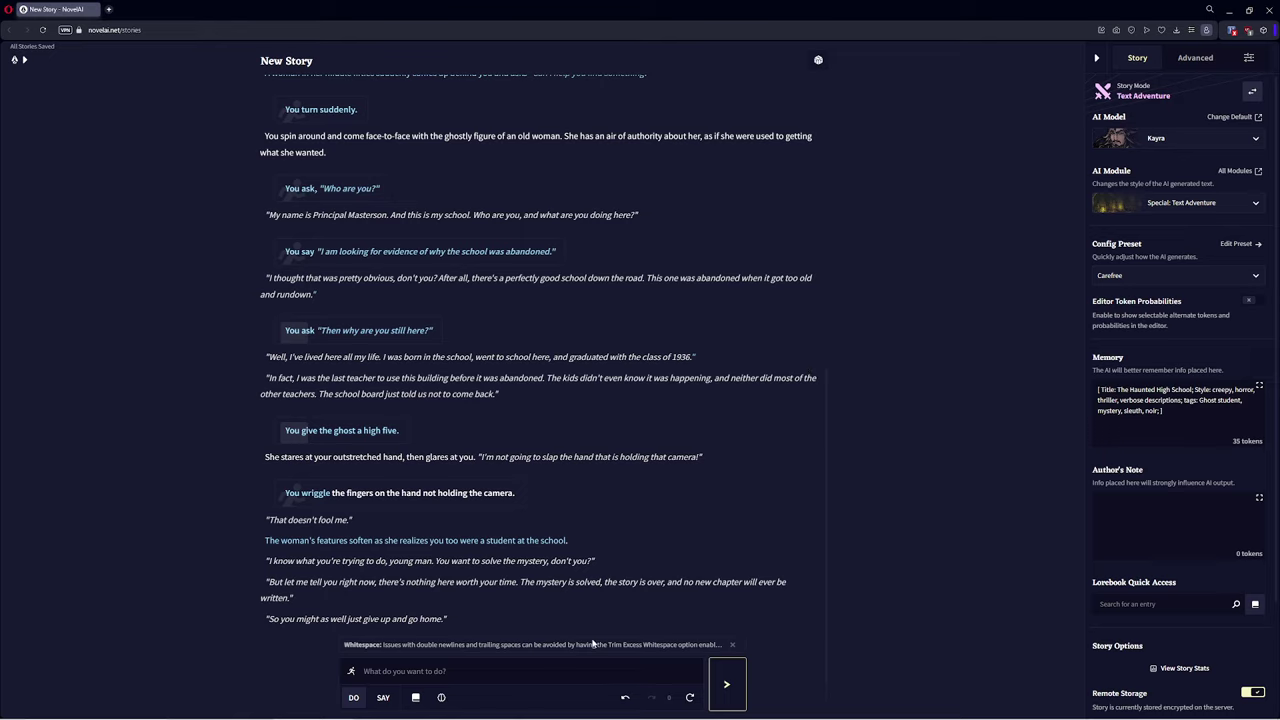
type("Leave the office and go to the chemistyry lab")
key("Return")
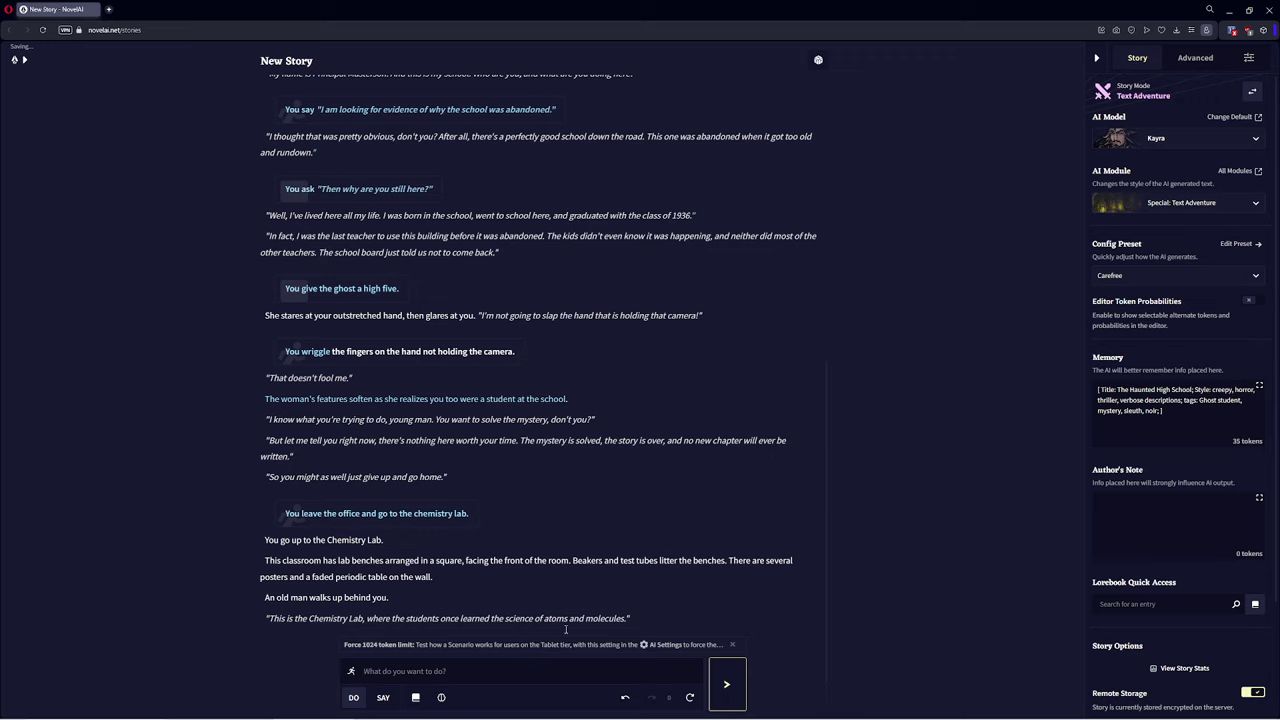
Step: Look around the chemistry lab, revealing broken windows, a 'Help Me!' chalkboard and a test tube
type("look around")
key("Return")
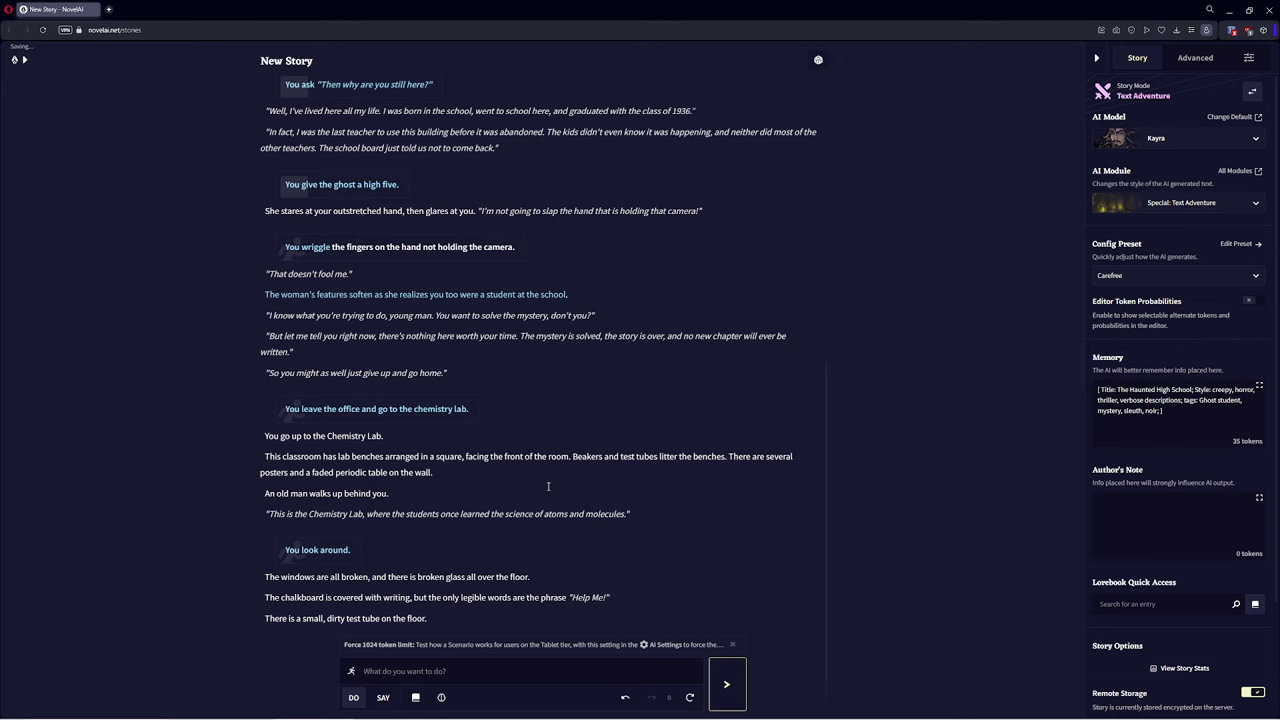
scroll(549, 486, "up", 1)
scroll(550, 485, "down", 1)
left_click(1115, 275)
Step: Choose the Writer's Daemon config preset and delete the AI's last three paragraphs
scroll(1150, 358, "down", 3)
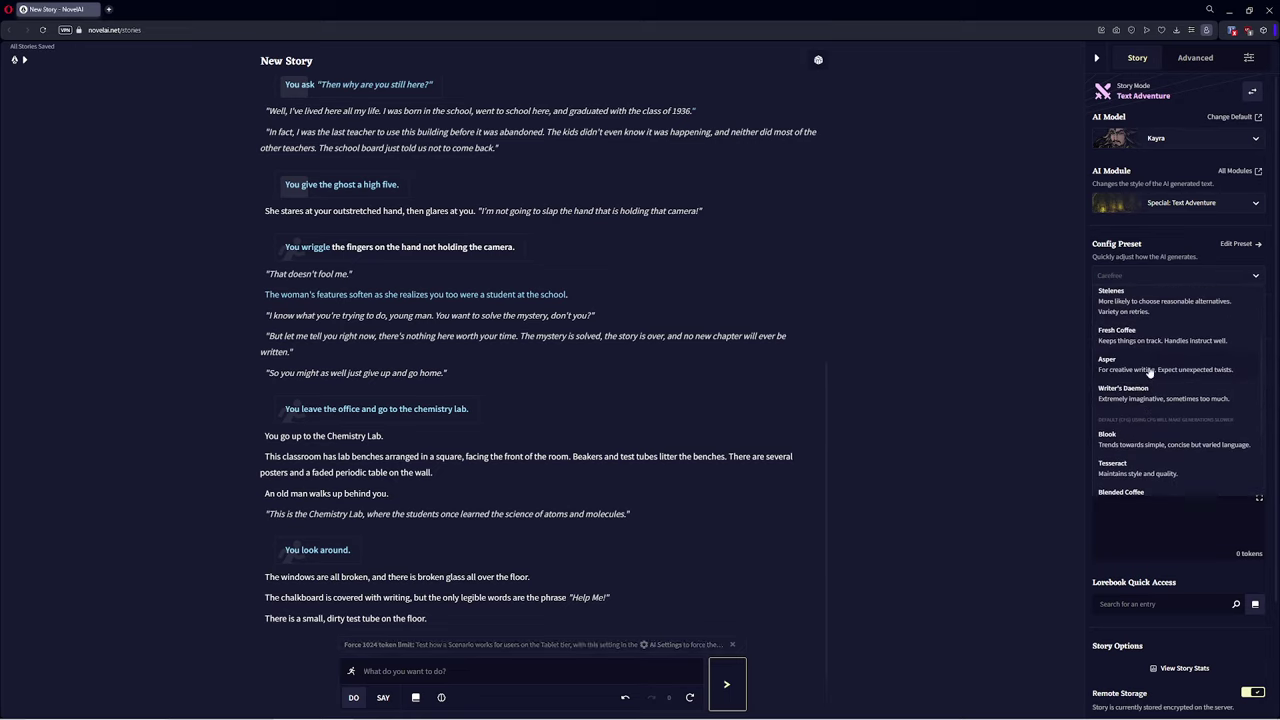
left_click(1141, 394)
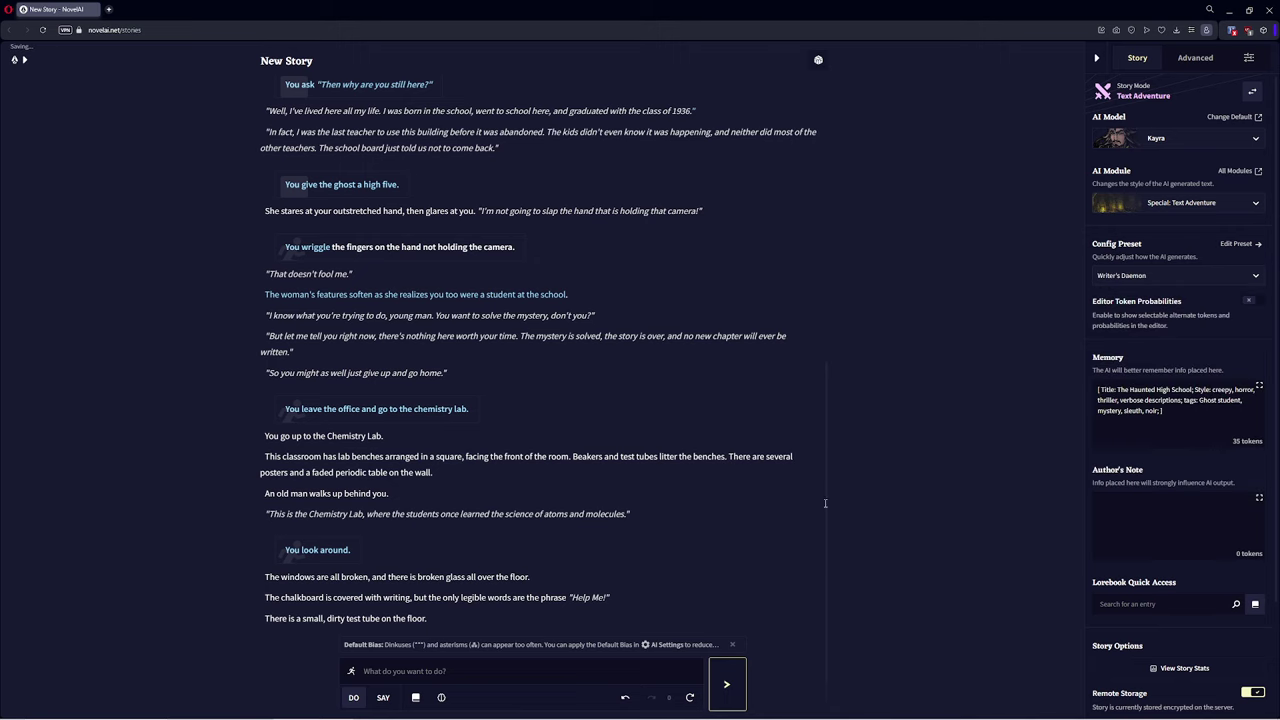
left_click_drag(630, 620, 264, 572)
key("BackSpace")
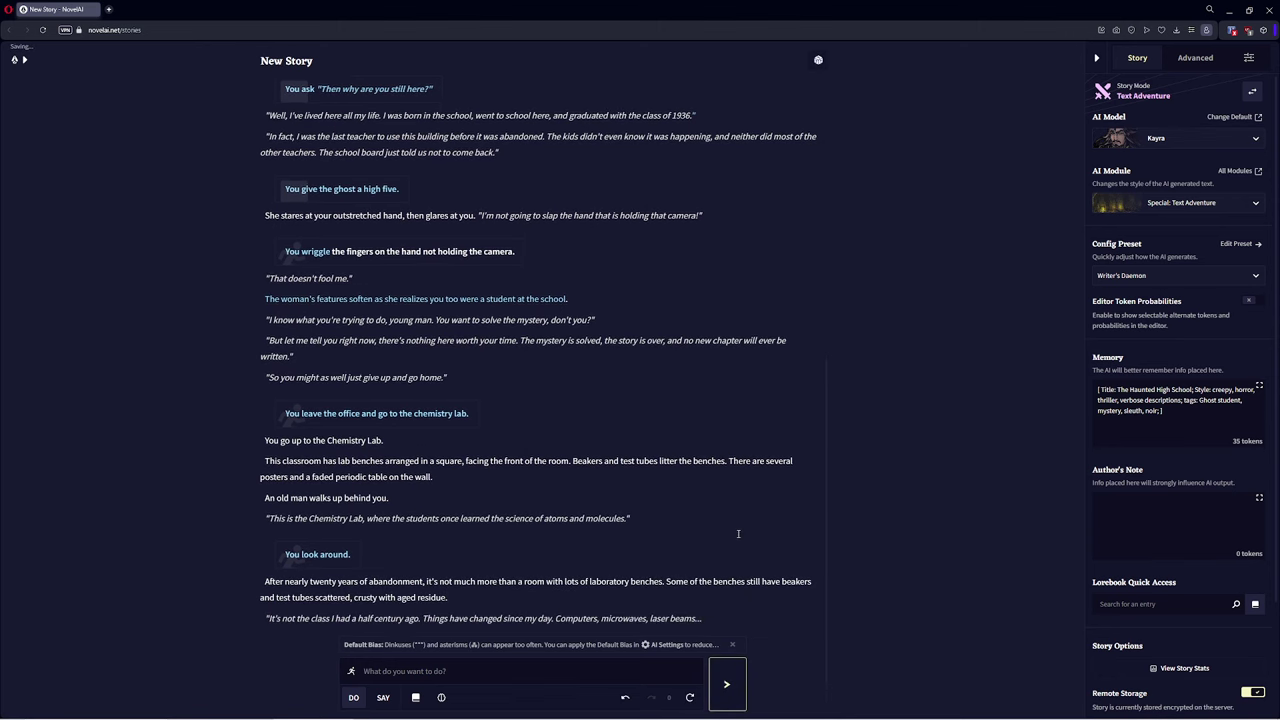
Step: Inspect the current context sent to the AI (1326 of 8142 tokens) in Advanced settings, then close the viewer
left_click(1196, 58)
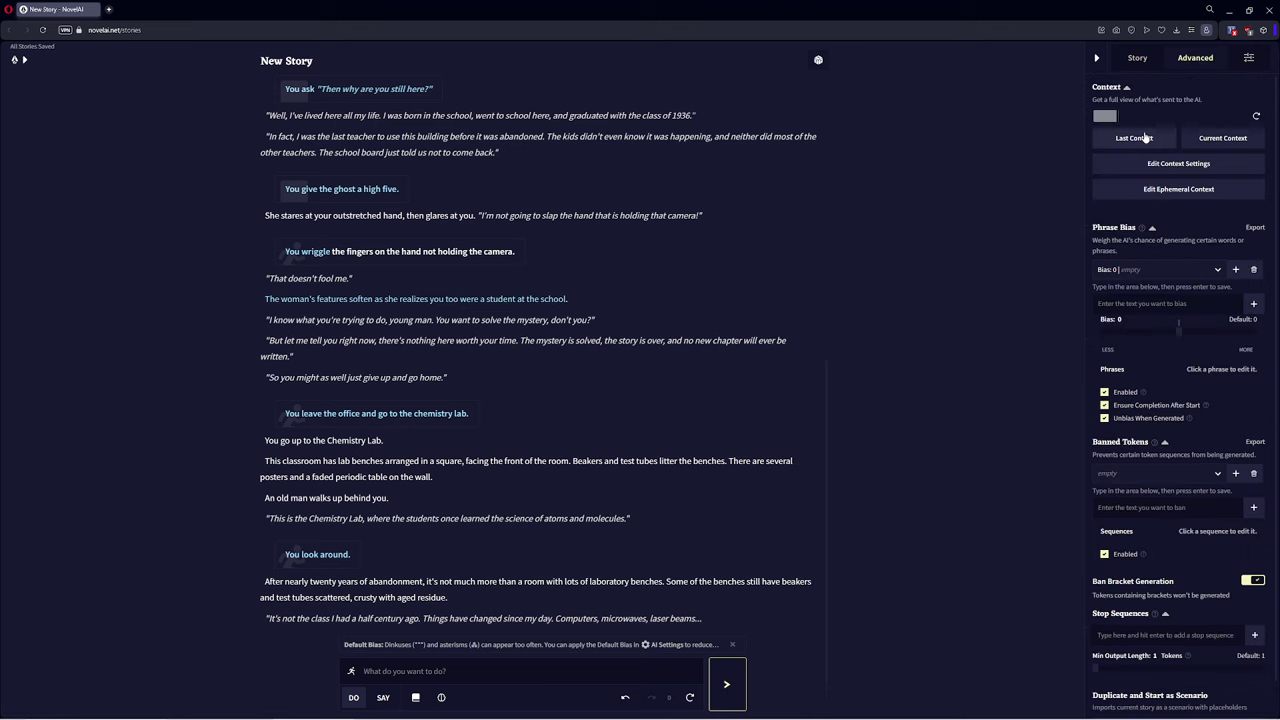
left_click(1222, 138)
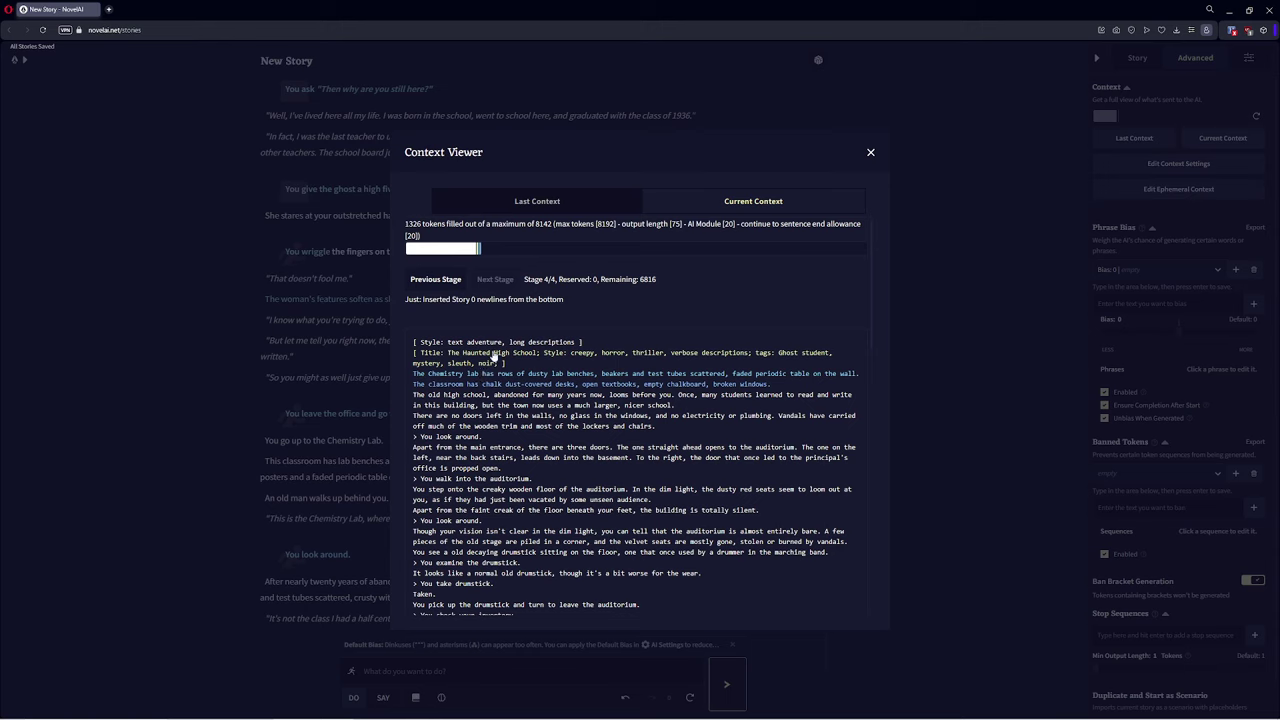
scroll(510, 450, "down", 2)
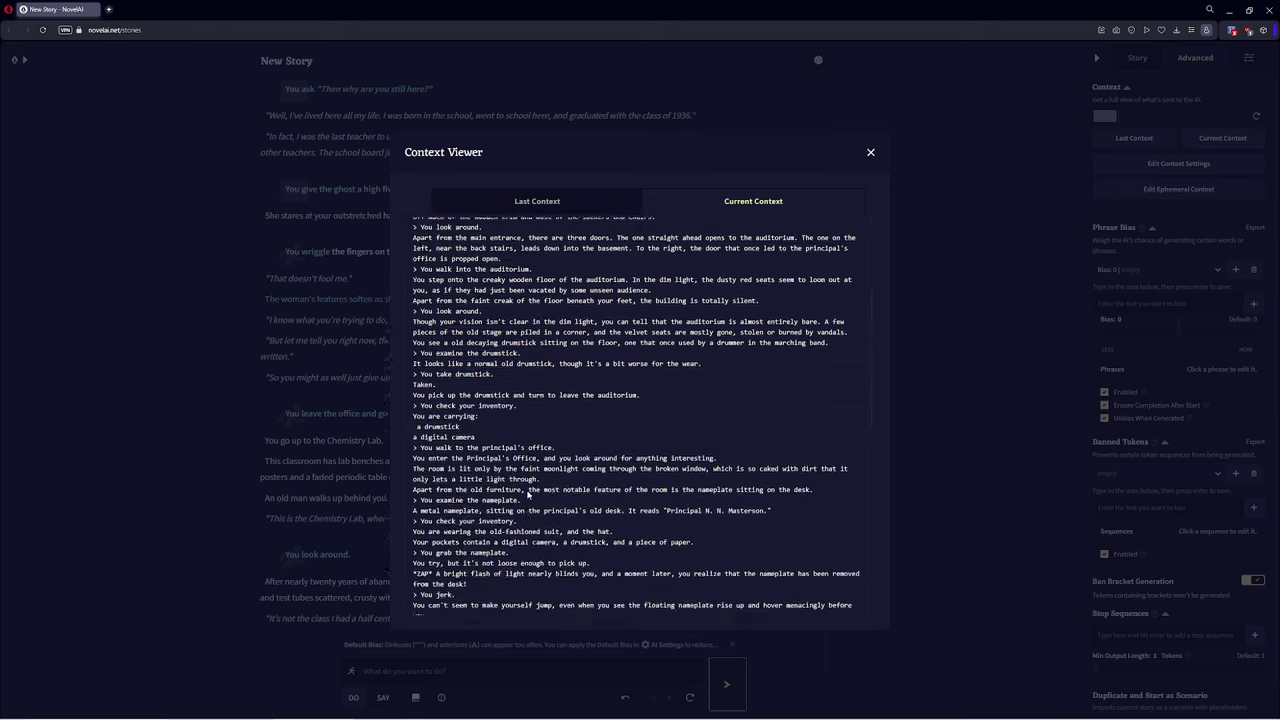
scroll(528, 493, "up", 3)
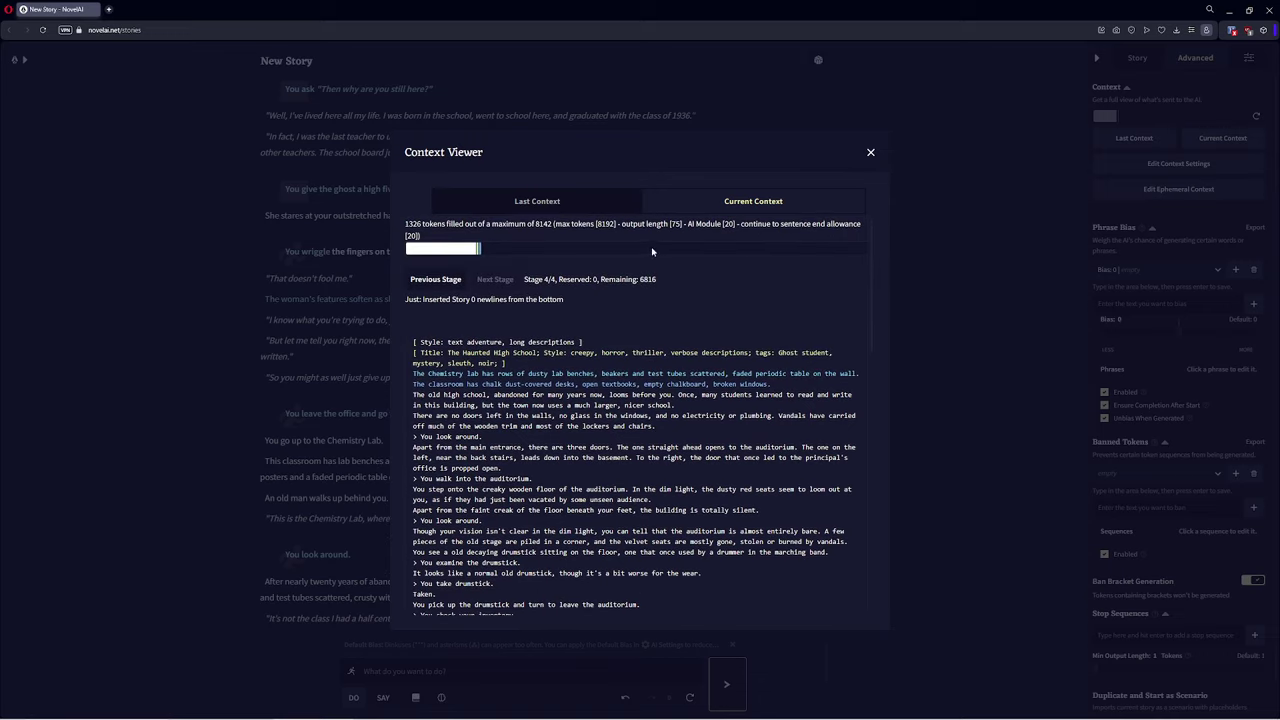
left_click(870, 152)
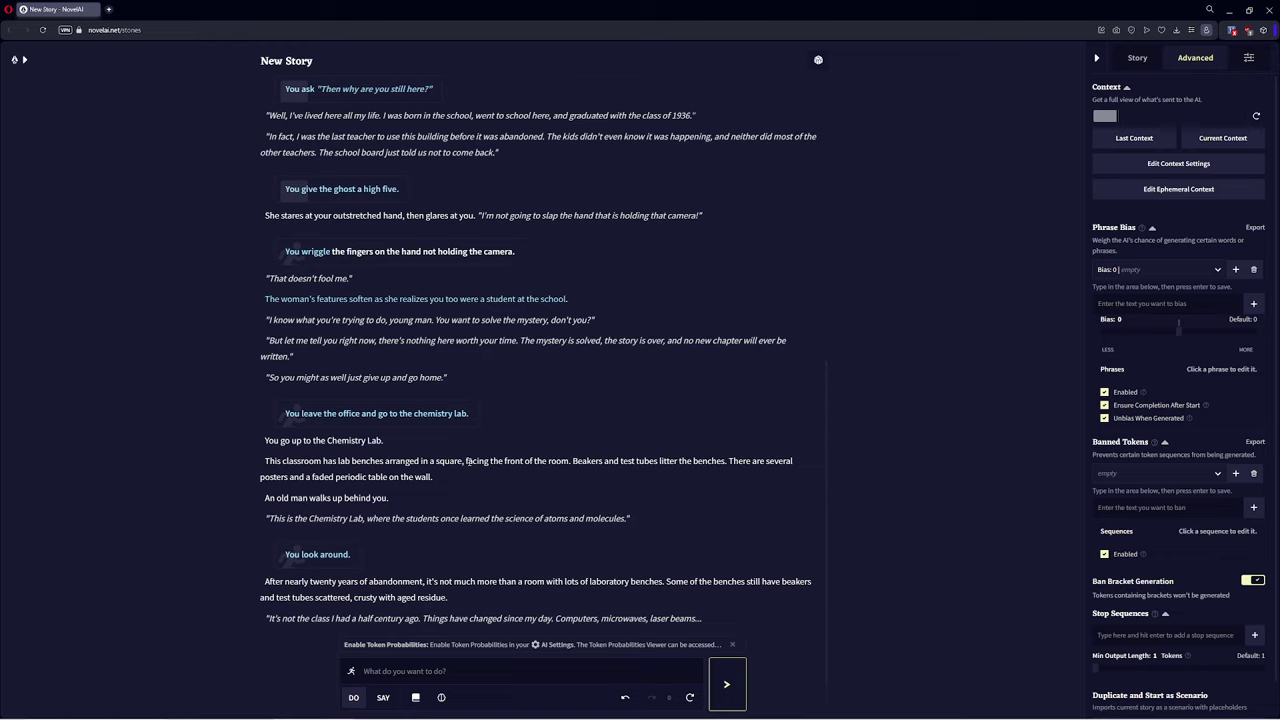